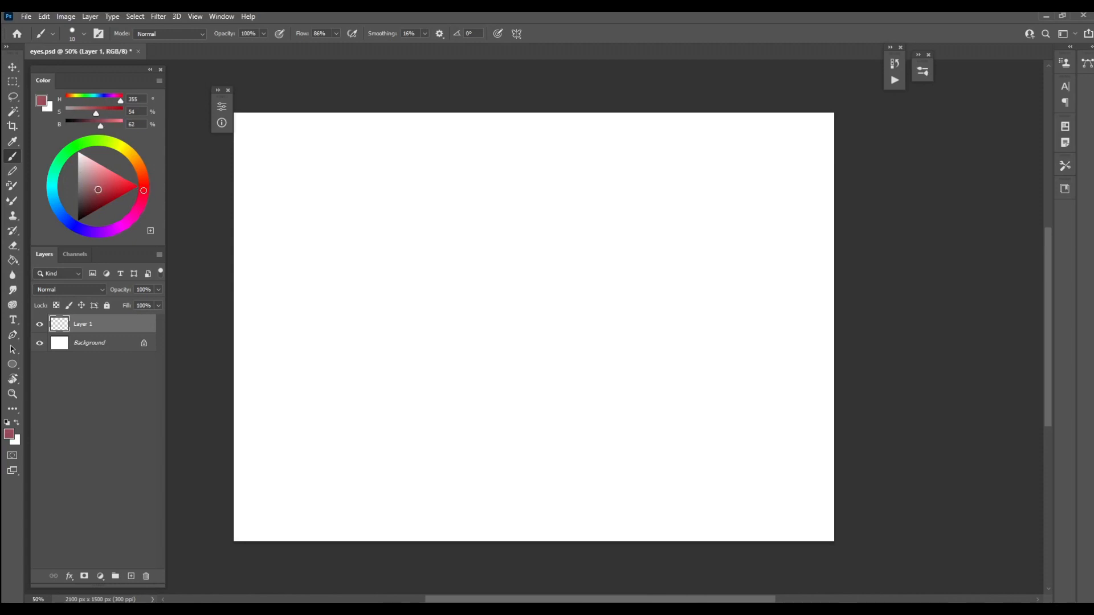
Set the foreground color to dark red (H 355, S 88, B 44) and look through the NPye brush presets, keeping the Hard brush
click(102, 203)
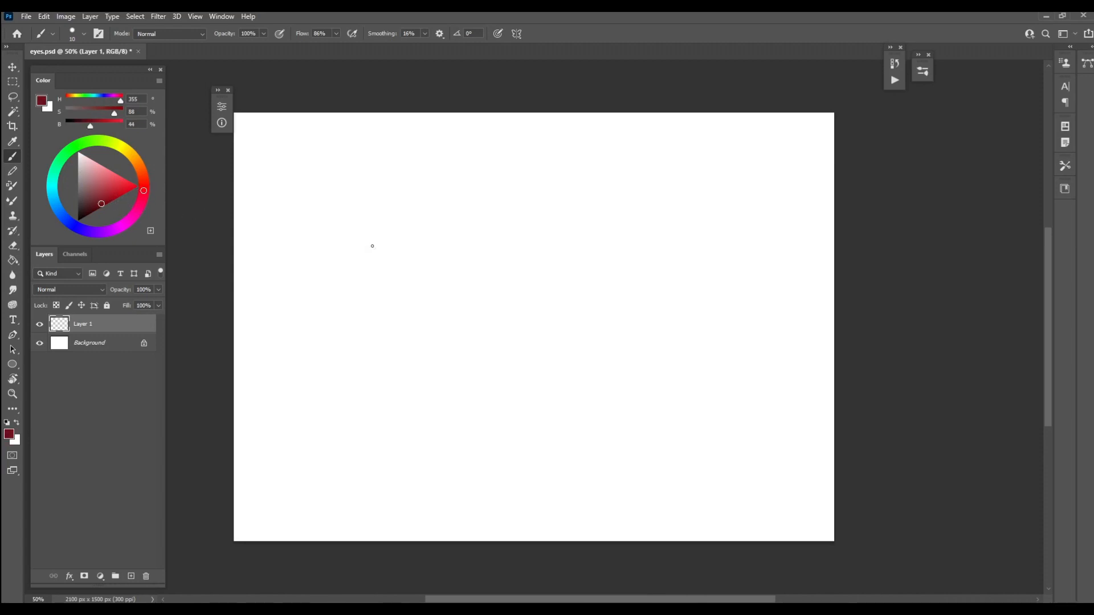
right_click(380, 233)
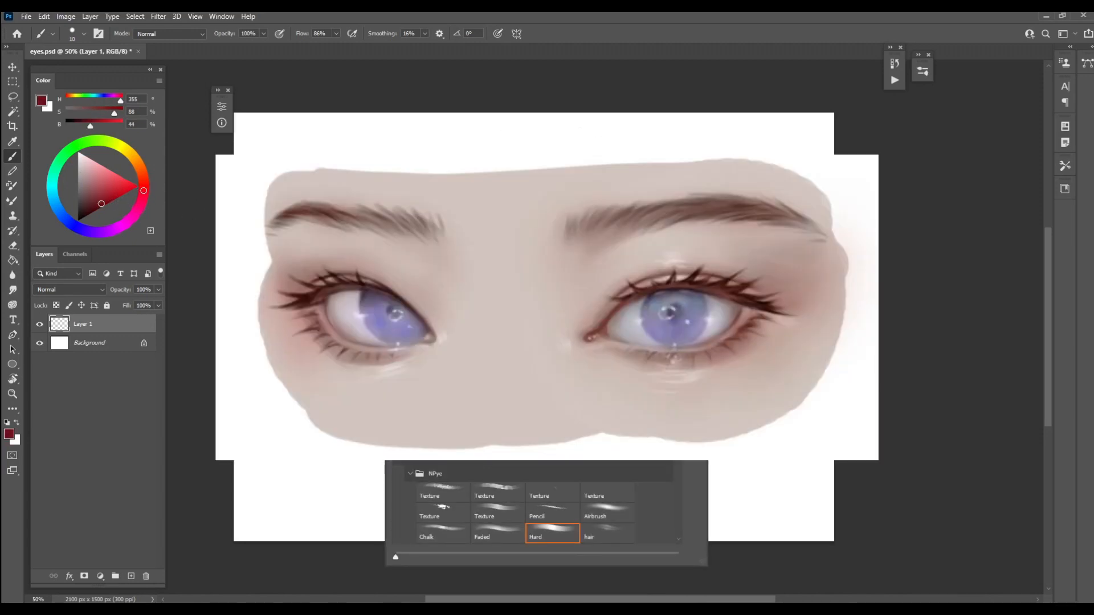
scroll(626, 355, down, 5)
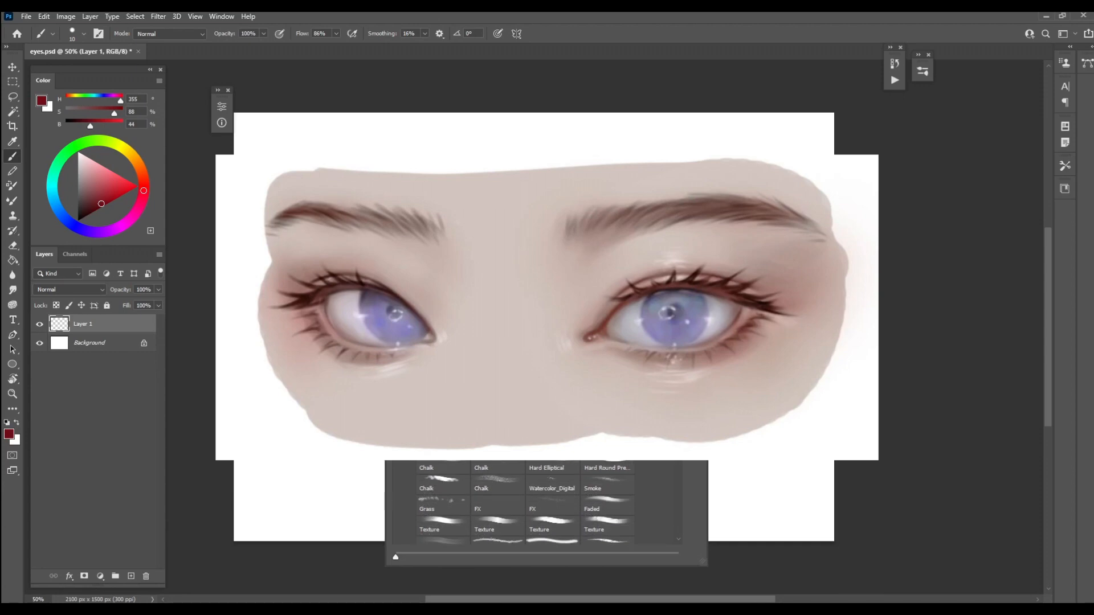
key(Escape)
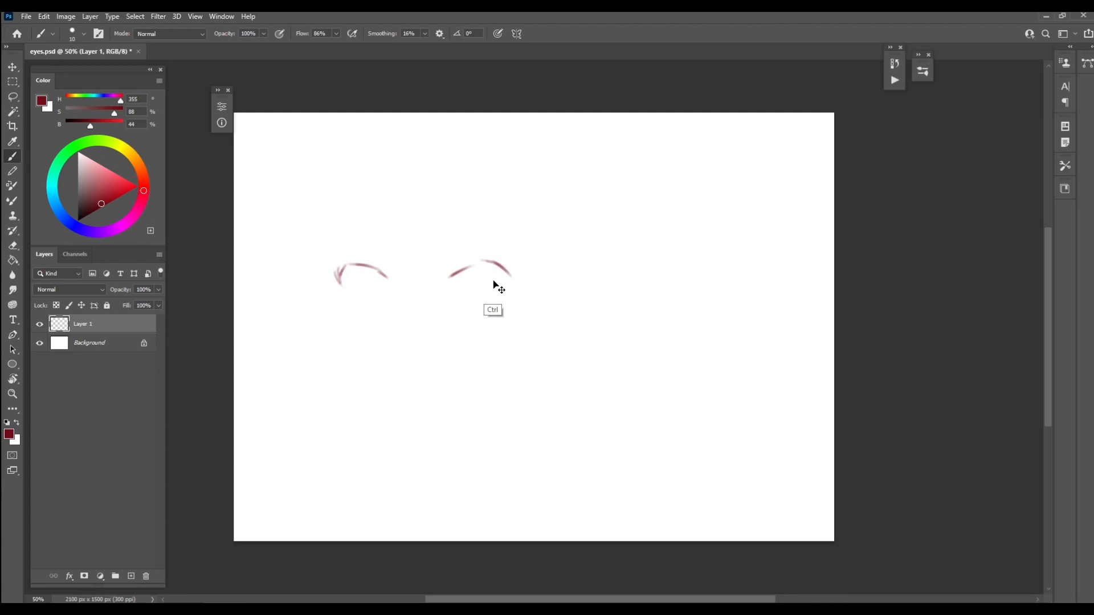
Move the sketched eyelid lines up and toward the center of the canvas
key(ctrl+t)
mouse_move(490, 283)
mouse_down()
mouse_move(555, 290)
mouse_move(574, 252)
mouse_up()
key(Return)
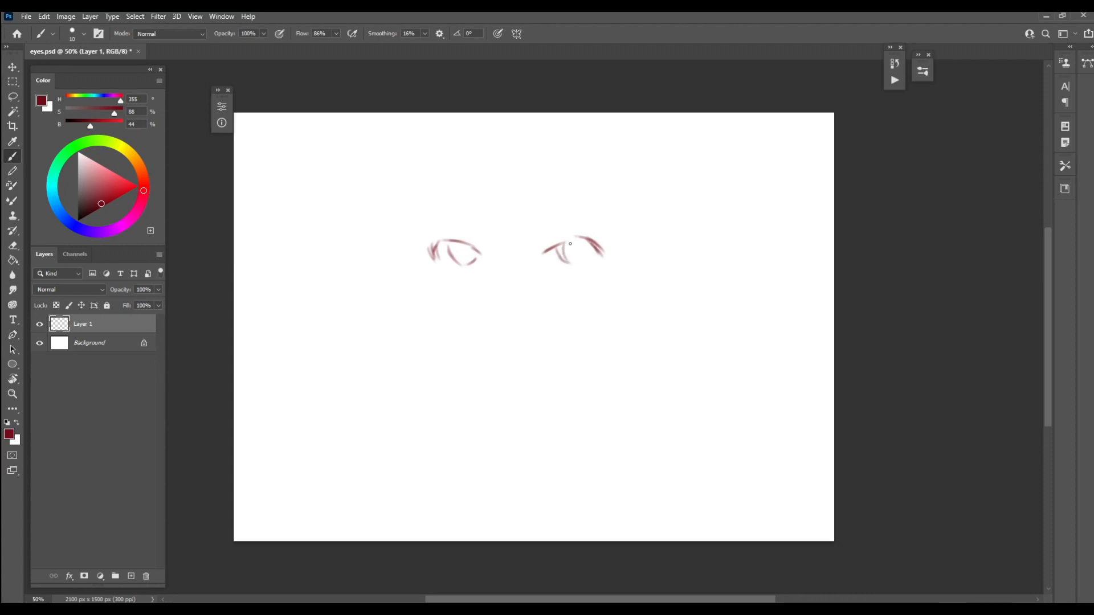
Redraw the inner corner of the right-hand eye's upper lid and clean up its edge with the Eraser
drag(558, 242, 543, 262)
key(e)
drag(547, 242, 540, 255)
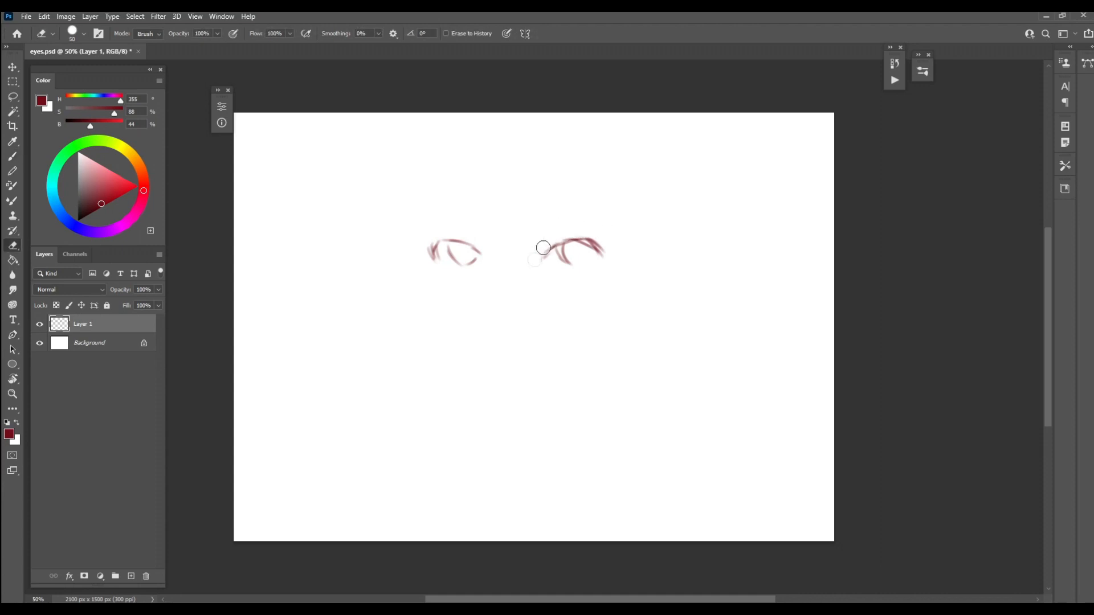
key(b)
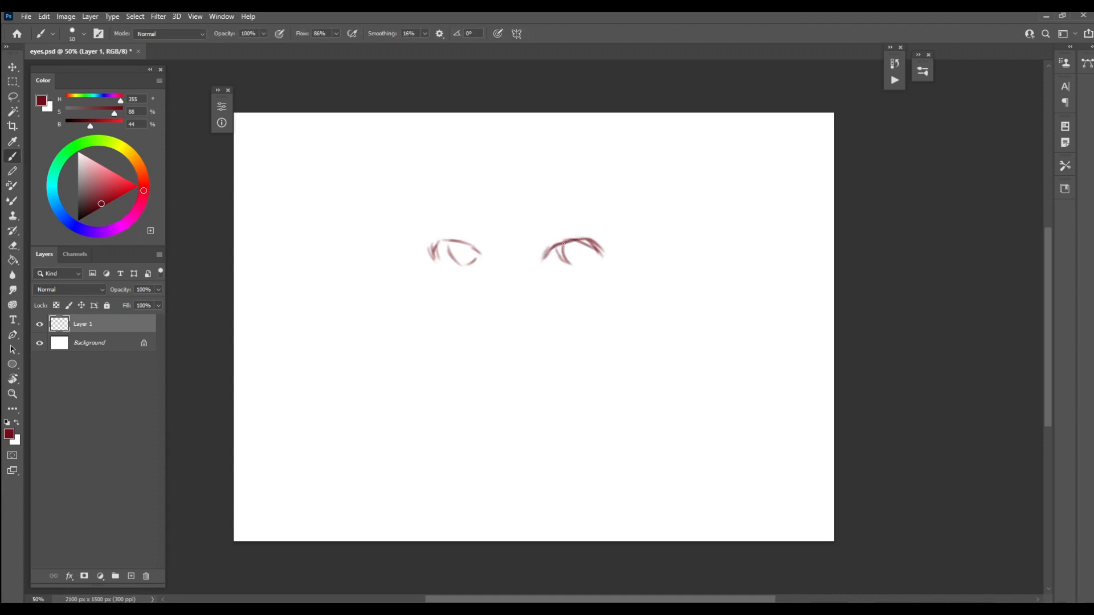
key(e)
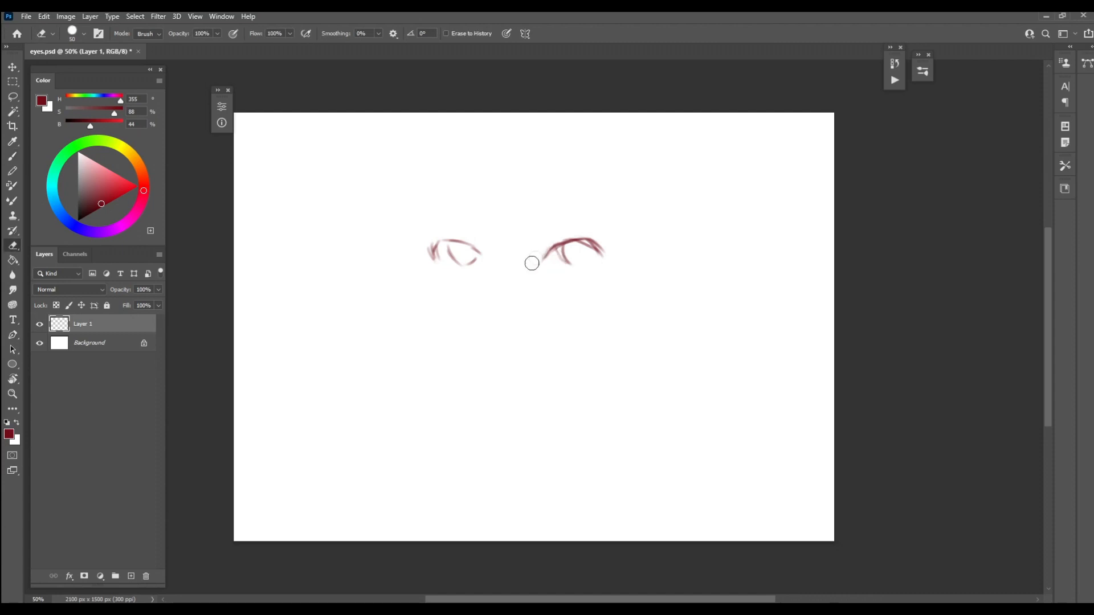
Darken the left-hand eye's inner upper lid and sketch the eyelid creases and lower lids of both eyes
key(b)
drag(469, 246, 483, 263)
mouse_move(472, 249)
mouse_down()
mouse_move(484, 264)
mouse_move(486, 247)
mouse_up()
key(e)
key(b)
drag(426, 250, 446, 236)
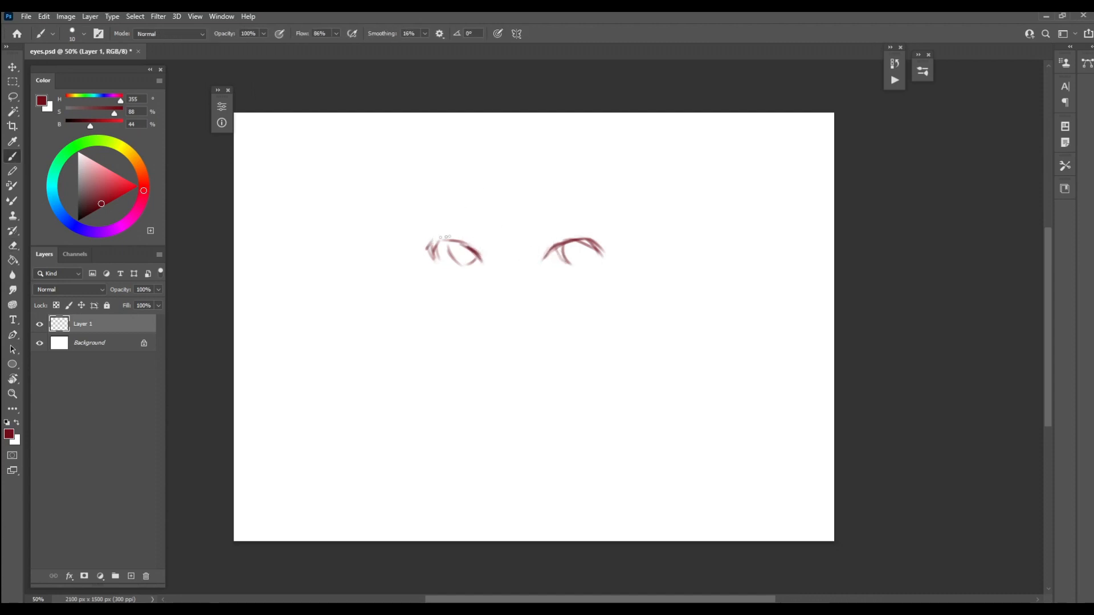
mouse_move(585, 234)
mouse_down()
mouse_move(614, 252)
mouse_move(547, 263)
mouse_up()
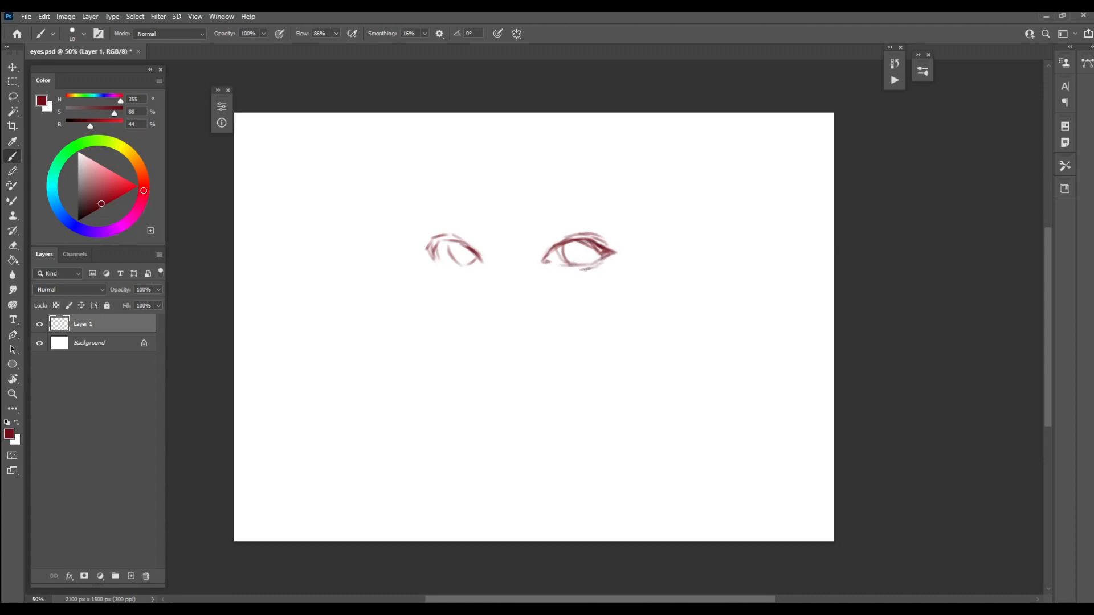
drag(444, 263, 484, 266)
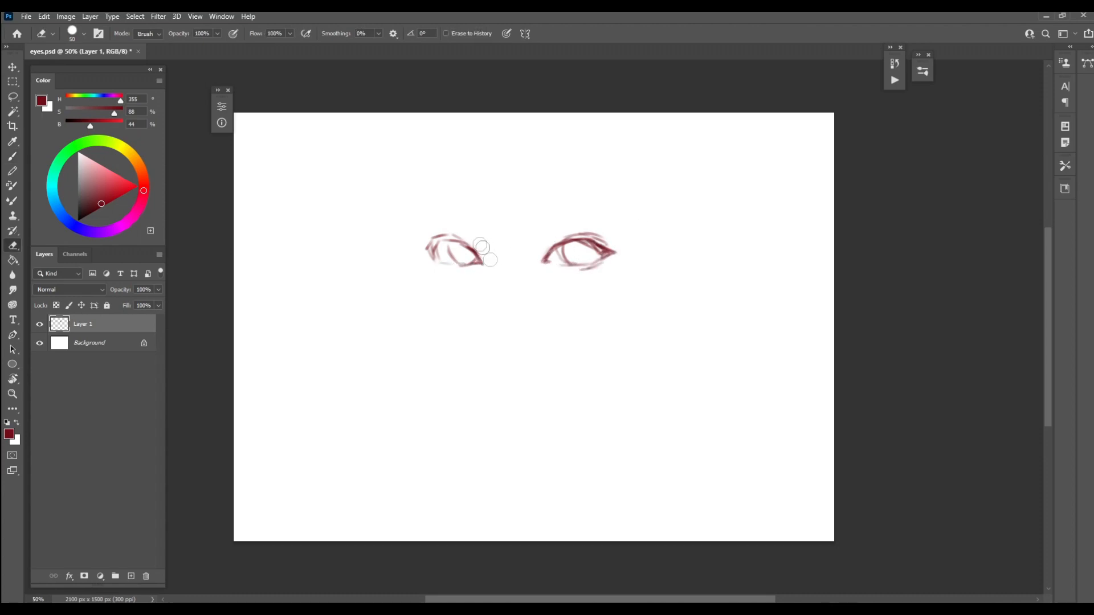
Sketch both eyebrows above the eyes and touch up the iris of the right-hand eye
mouse_move(561, 210)
mouse_down()
mouse_move(600, 212)
mouse_move(591, 208)
mouse_up()
mouse_move(533, 221)
mouse_down()
mouse_move(534, 211)
mouse_move(612, 206)
mouse_up()
drag(592, 205, 635, 215)
drag(565, 214, 635, 217)
mouse_move(434, 215)
mouse_down()
mouse_move(480, 226)
mouse_move(451, 212)
mouse_move(461, 221)
mouse_up()
drag(557, 249, 592, 256)
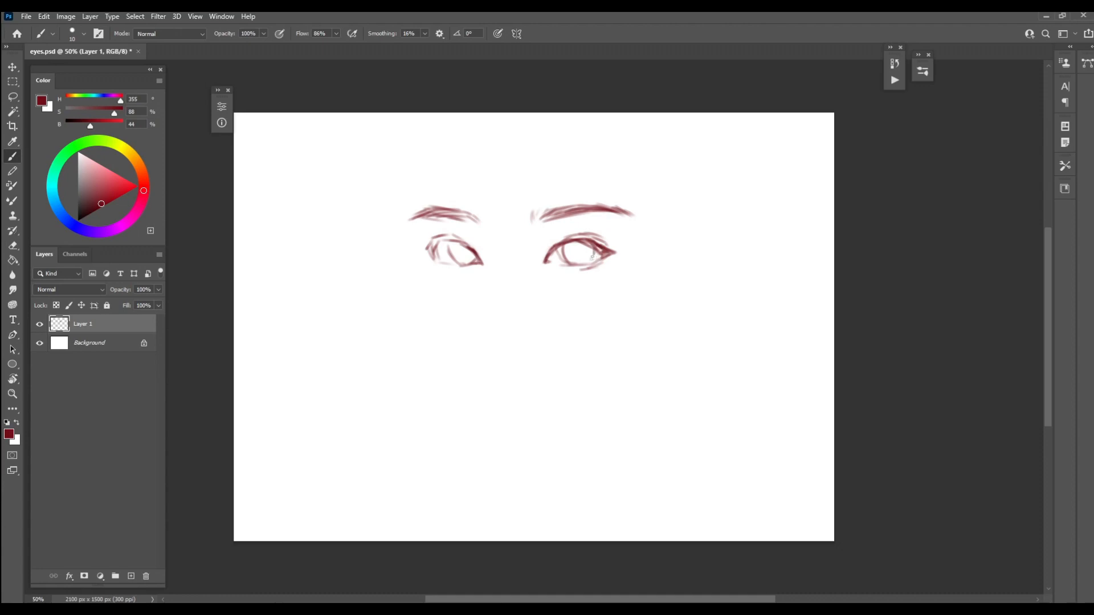
Lower the opacity of the red sketch on Layer 1 to a faint guide and add a new layer above it
click(158, 289)
drag(160, 303, 114, 305)
click(131, 576)
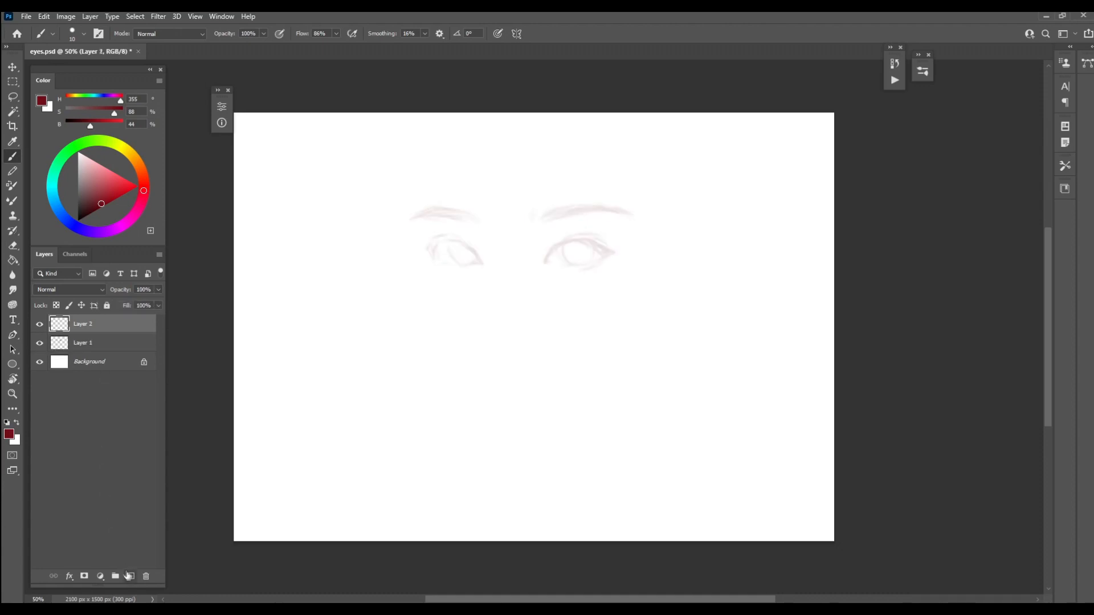
Ink the right-hand eye's outline, iris, crease, lower lashes and eyebrow hairs in black over the faint sketch
click(86, 218)
drag(86, 218, 78, 221)
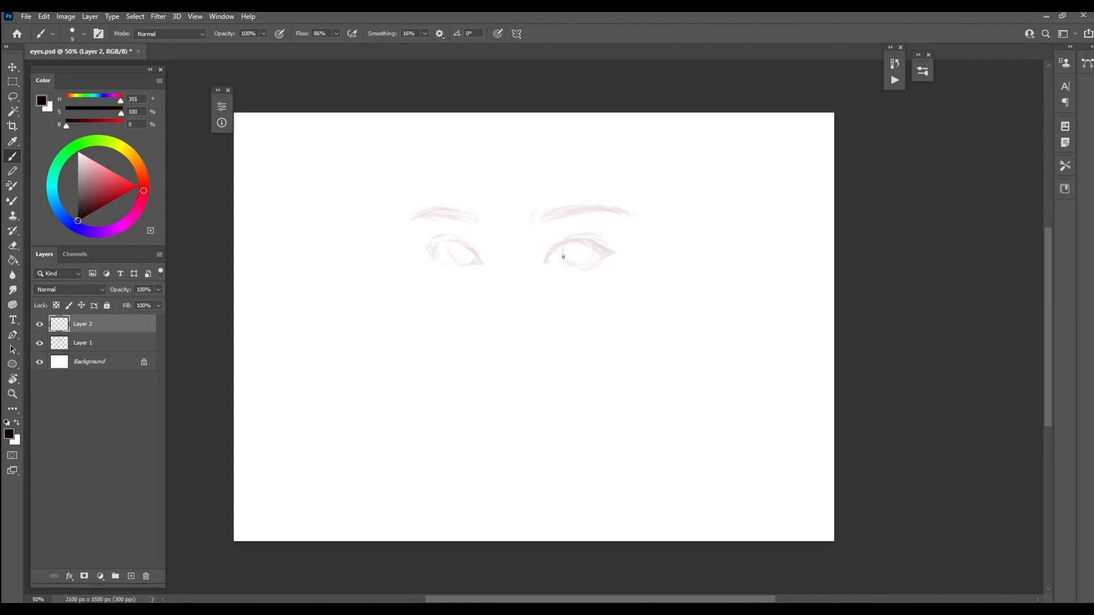
mouse_move(561, 246)
mouse_down()
mouse_move(587, 268)
mouse_move(605, 322)
mouse_move(635, 301)
mouse_move(672, 310)
mouse_up()
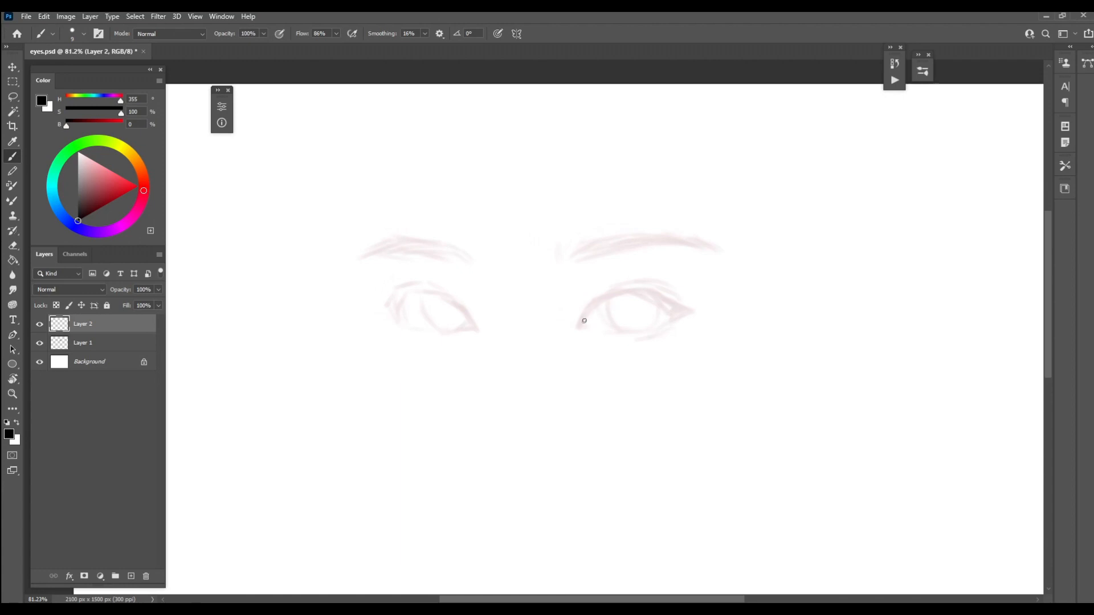
mouse_move(580, 325)
mouse_down()
mouse_move(613, 296)
mouse_move(602, 301)
mouse_move(655, 291)
mouse_move(602, 302)
mouse_move(631, 291)
mouse_up()
mouse_move(708, 299)
mouse_down()
mouse_move(649, 293)
mouse_move(693, 308)
mouse_up()
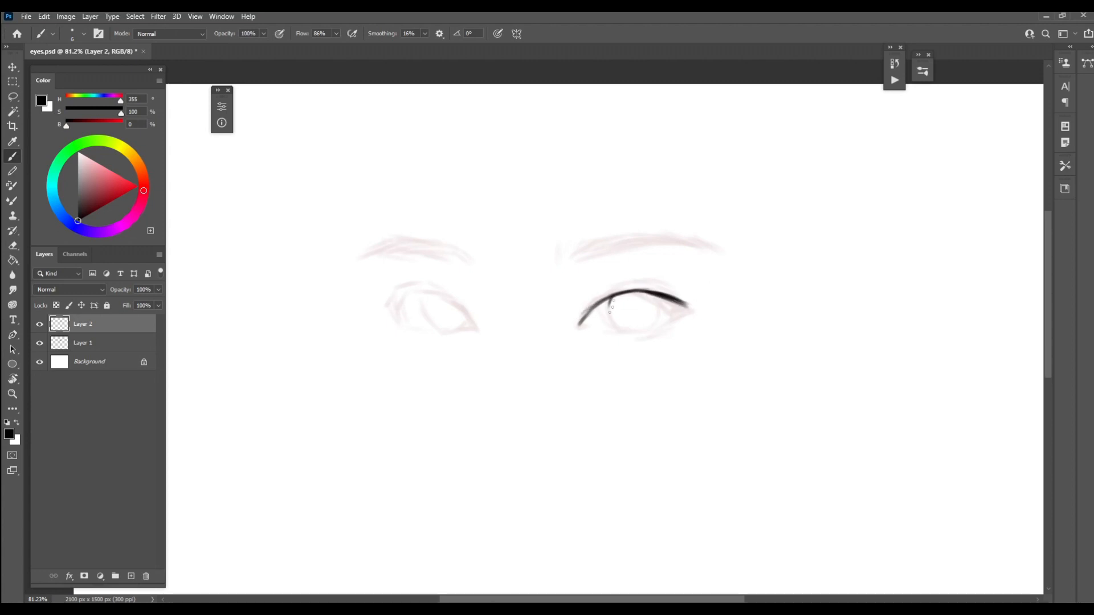
mouse_move(611, 307)
mouse_down()
mouse_move(621, 330)
mouse_move(656, 317)
mouse_move(639, 333)
mouse_move(616, 289)
mouse_move(667, 284)
mouse_move(686, 294)
mouse_up()
mouse_move(615, 285)
mouse_down()
mouse_move(684, 294)
mouse_move(645, 282)
mouse_move(703, 309)
mouse_move(671, 321)
mouse_move(679, 307)
mouse_move(641, 335)
mouse_move(580, 324)
mouse_move(671, 335)
mouse_up()
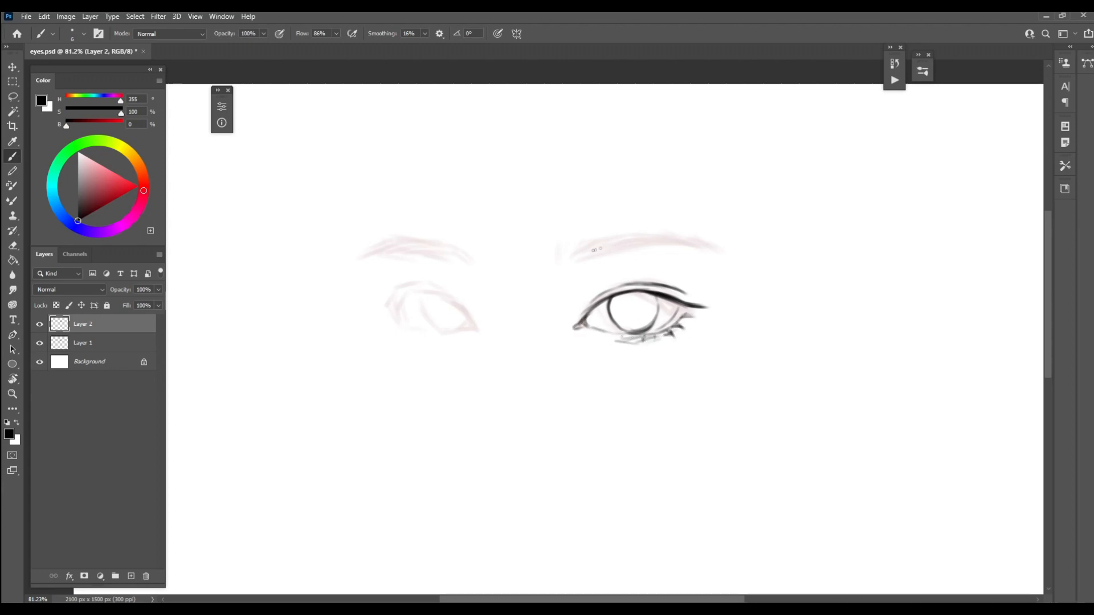
mouse_move(564, 261)
mouse_down()
mouse_move(580, 241)
mouse_move(670, 233)
mouse_up()
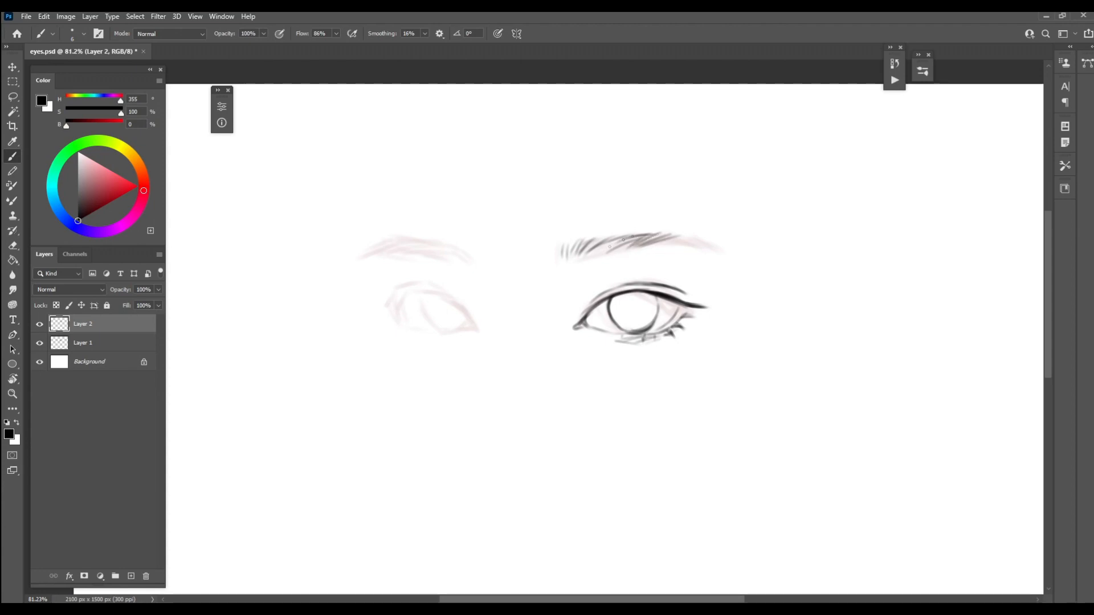
mouse_move(596, 251)
mouse_down()
mouse_move(681, 232)
mouse_move(729, 251)
mouse_up()
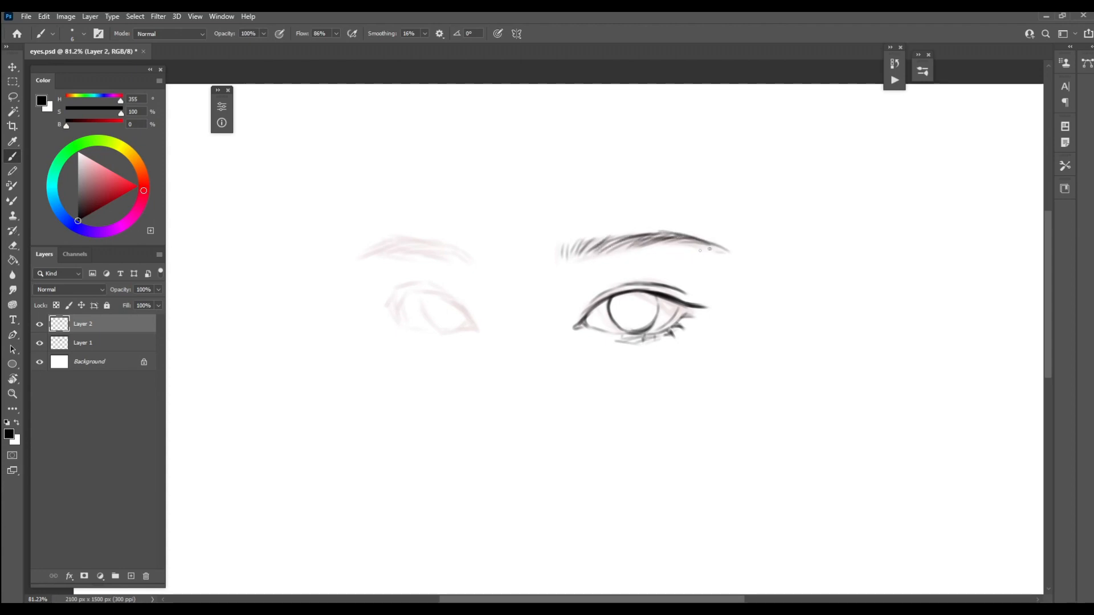
Ink the left-hand eye's lid outline and iris, and add lashes at its outer corner
drag(431, 291, 476, 325)
mouse_move(396, 304)
mouse_down()
mouse_move(441, 297)
mouse_move(393, 308)
mouse_move(470, 323)
mouse_move(395, 298)
mouse_move(421, 328)
mouse_move(470, 323)
mouse_up()
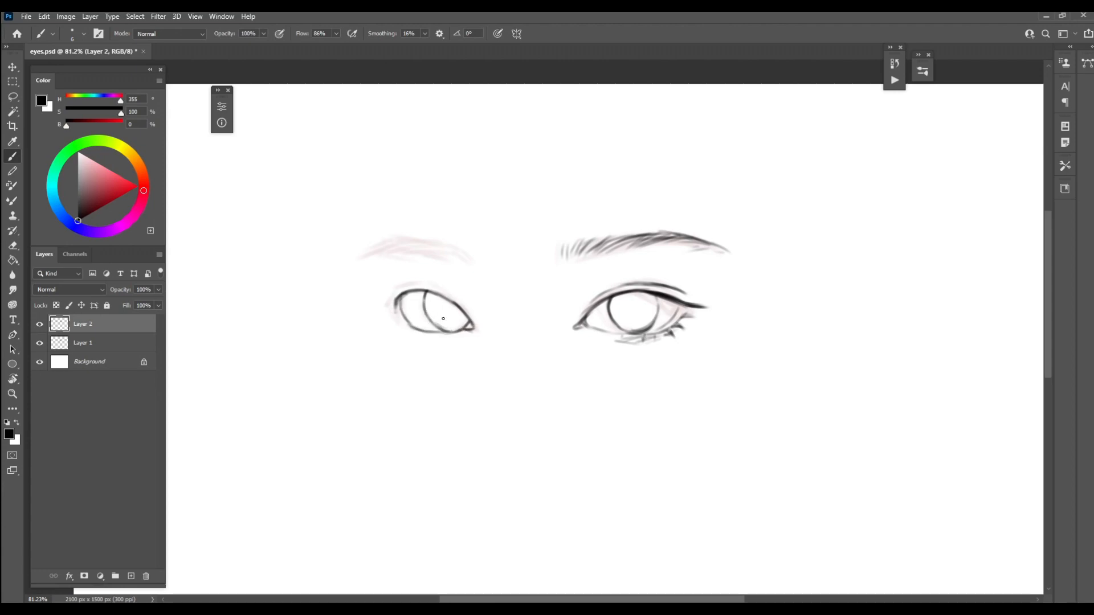
mouse_move(401, 318)
mouse_down()
mouse_move(419, 287)
mouse_move(400, 326)
mouse_move(446, 330)
mouse_move(398, 332)
mouse_up()
drag(399, 319, 384, 322)
mouse_move(396, 311)
mouse_down()
mouse_move(385, 312)
mouse_move(386, 280)
mouse_up()
drag(402, 290, 391, 294)
Add upper lashes at the right-hand eye's outer end and ink the left-hand eye's upper lid crease
drag(662, 294, 683, 285)
drag(668, 297, 690, 290)
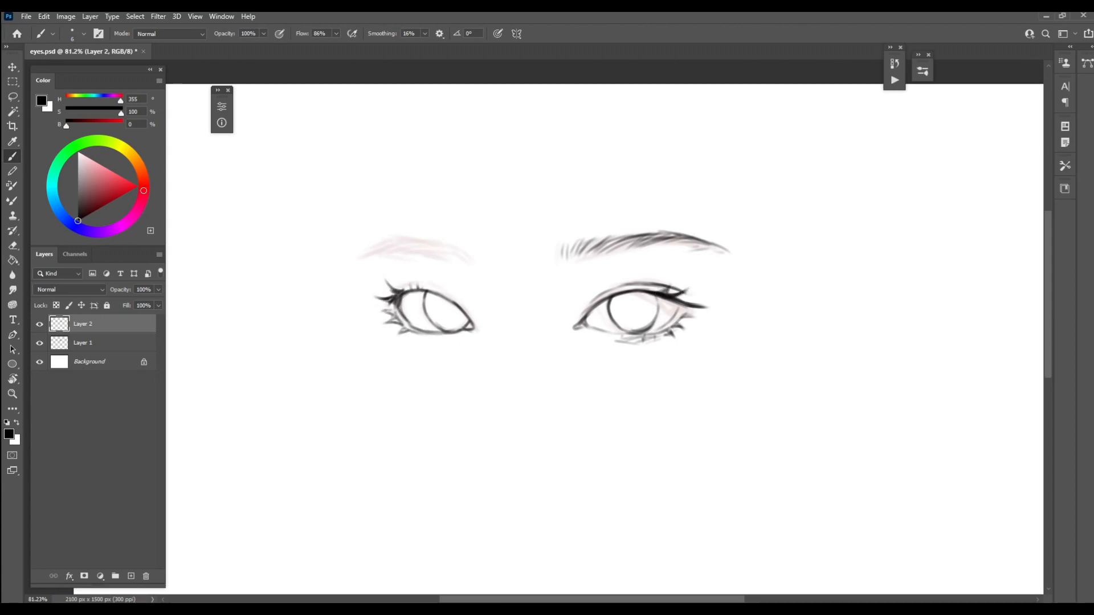
mouse_move(391, 295)
mouse_down()
mouse_move(425, 285)
mouse_move(454, 302)
mouse_up()
Draw the left-hand eyebrow in black with short hair strokes along its full length
drag(467, 257, 456, 242)
mouse_move(460, 256)
mouse_down()
mouse_move(447, 241)
mouse_move(463, 246)
mouse_up()
drag(454, 254, 434, 238)
drag(448, 255, 422, 239)
mouse_move(441, 255)
mouse_down()
mouse_move(462, 263)
mouse_move(369, 236)
mouse_up()
mouse_move(390, 249)
mouse_down()
mouse_move(362, 238)
mouse_move(371, 235)
mouse_up()
drag(397, 251, 364, 237)
mouse_move(412, 247)
mouse_down()
mouse_move(370, 239)
mouse_move(399, 242)
mouse_up()
mouse_move(443, 254)
mouse_down()
mouse_move(422, 240)
mouse_move(457, 240)
mouse_up()
drag(479, 259, 470, 243)
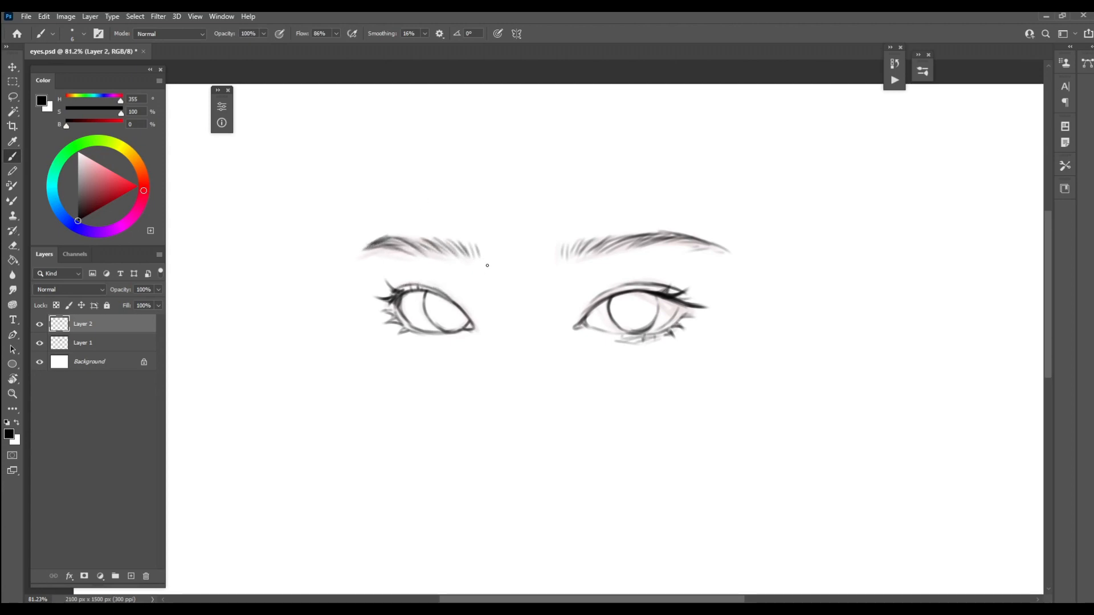
Save the document and hide the rough sketch on Layer 1
key(ctrl+s)
click(678, 182)
click(40, 344)
Add a new layer between the hidden Layer 1 and the line art on Layer 2
click(113, 342)
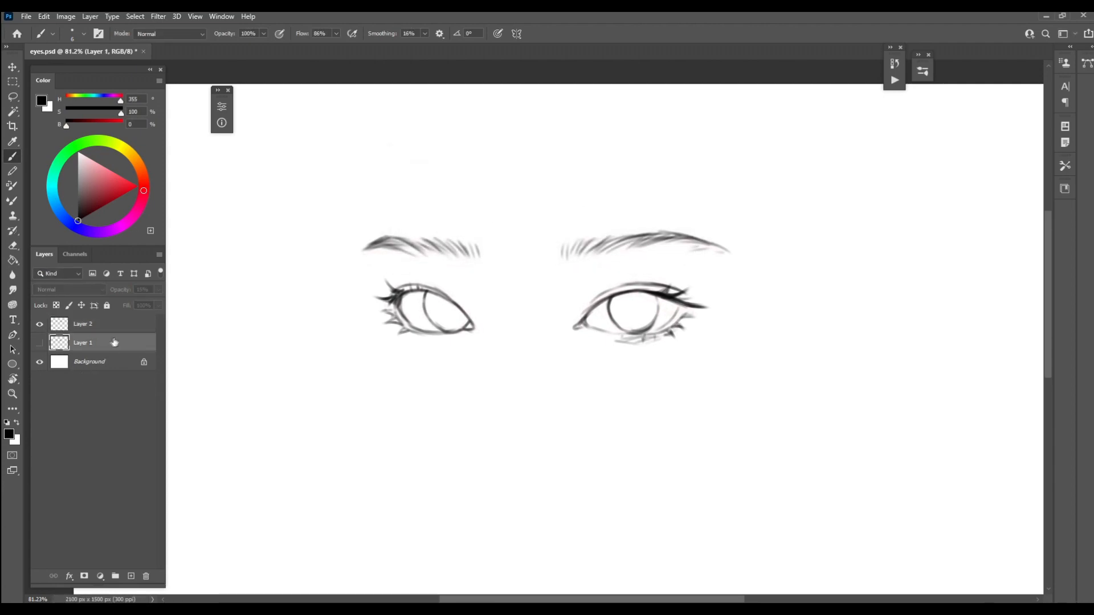
click(122, 324)
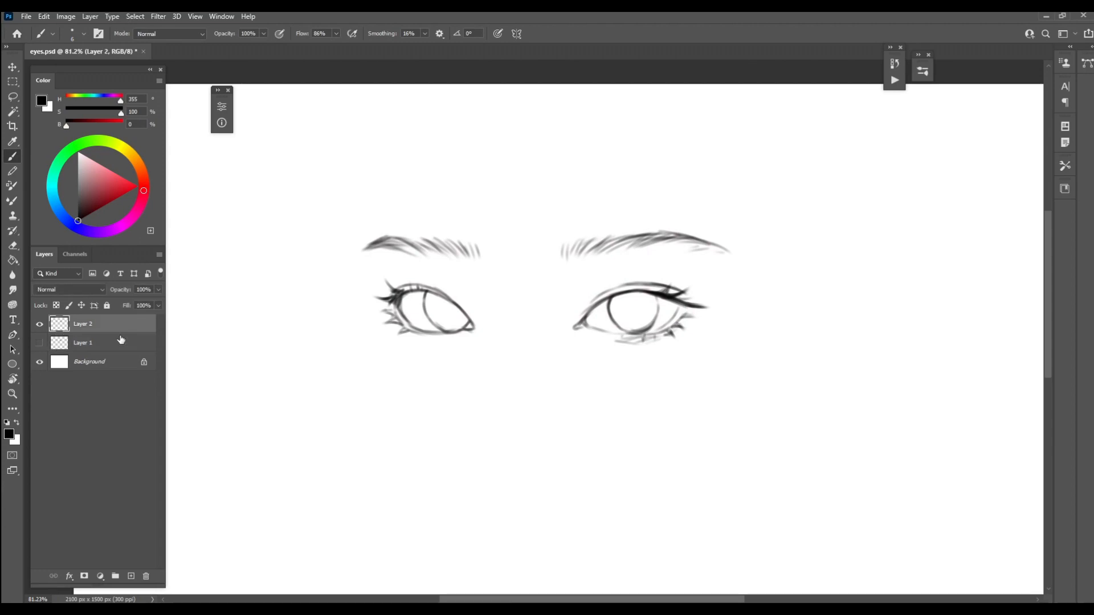
click(121, 344)
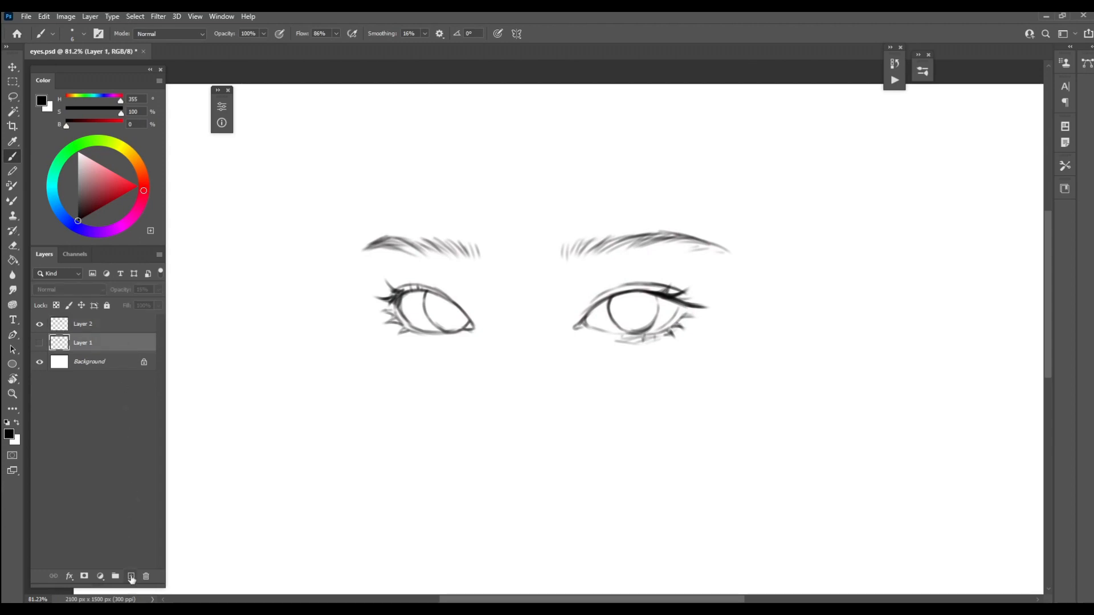
click(131, 577)
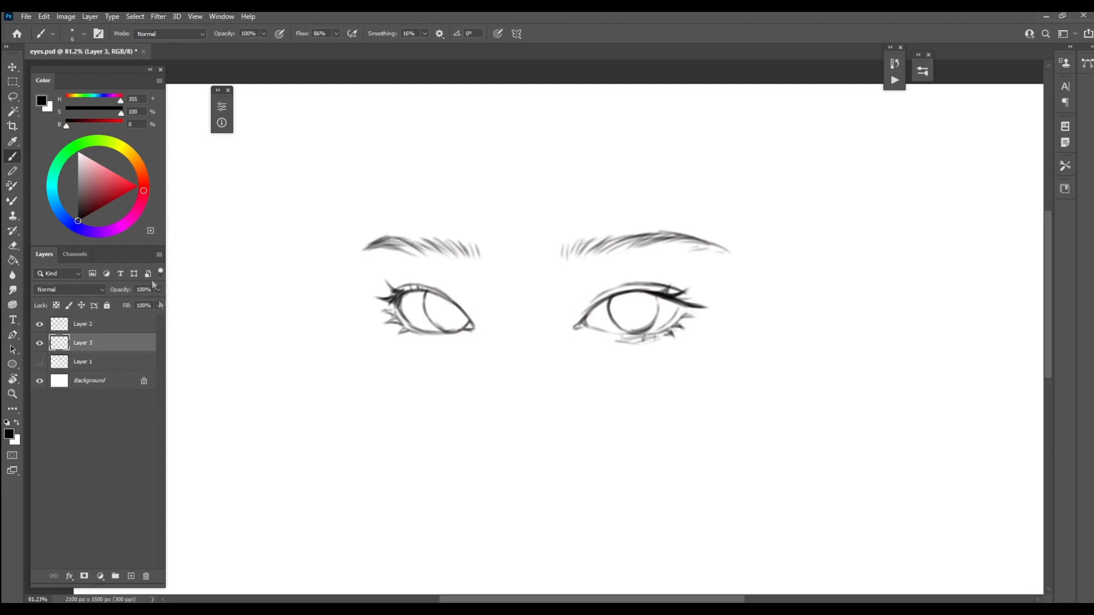
Set the foreground color to a muted brown (H 21, S 18, B 63) and choose the Hard Round Pressure brush from the NPye presets
drag(142, 191, 144, 177)
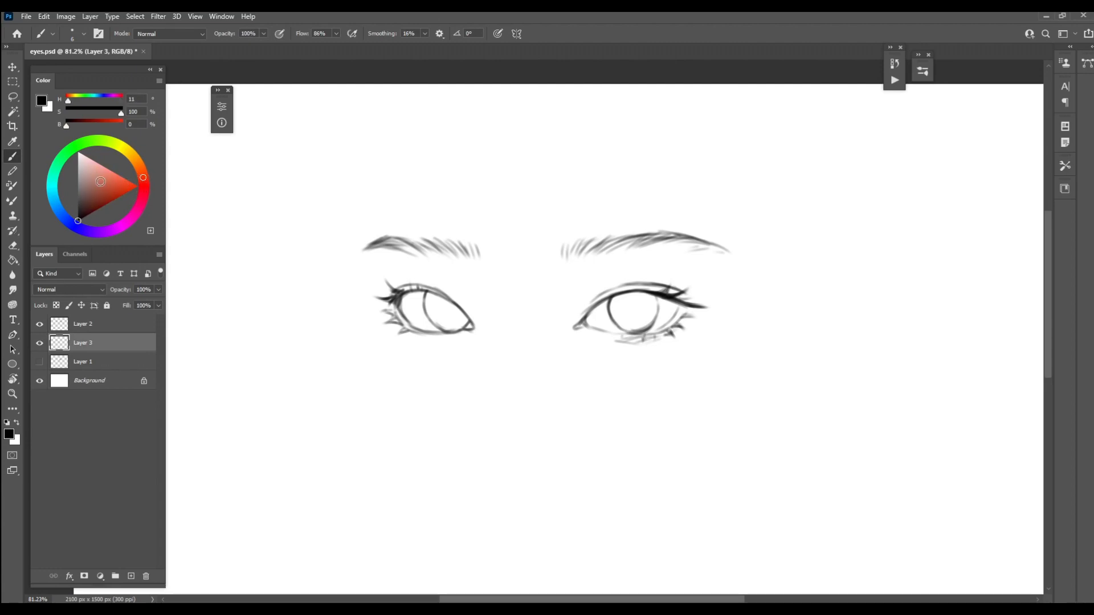
click(97, 183)
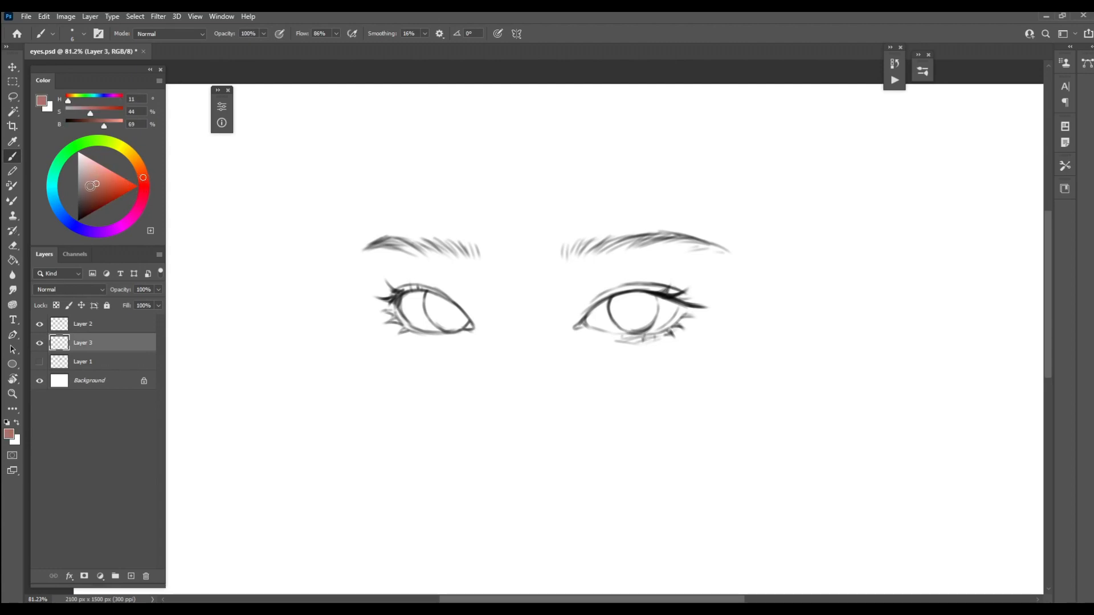
drag(96, 184, 86, 182)
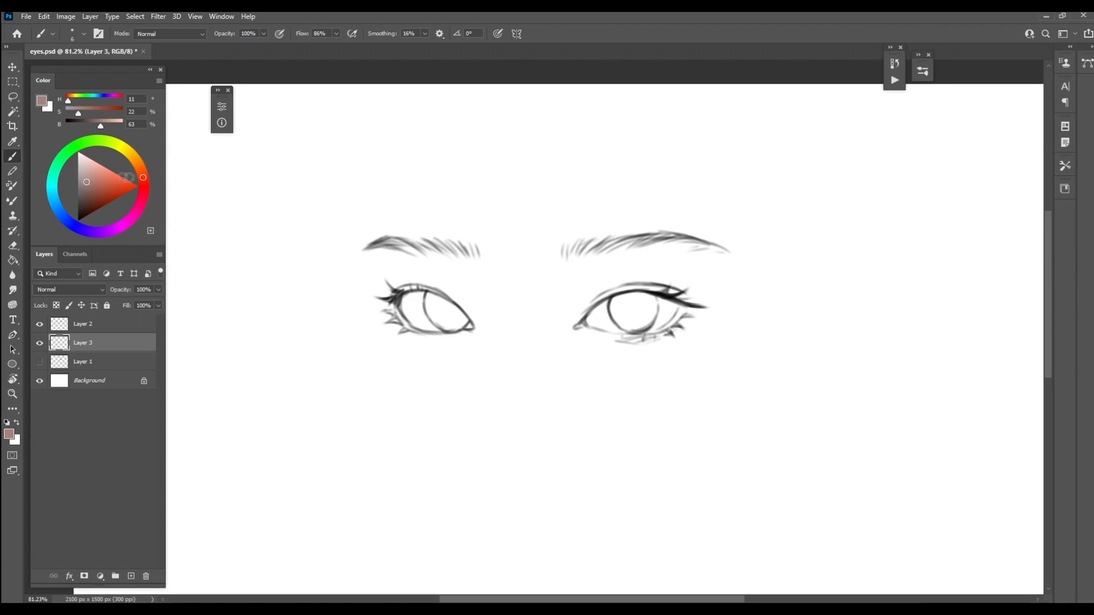
click(140, 170)
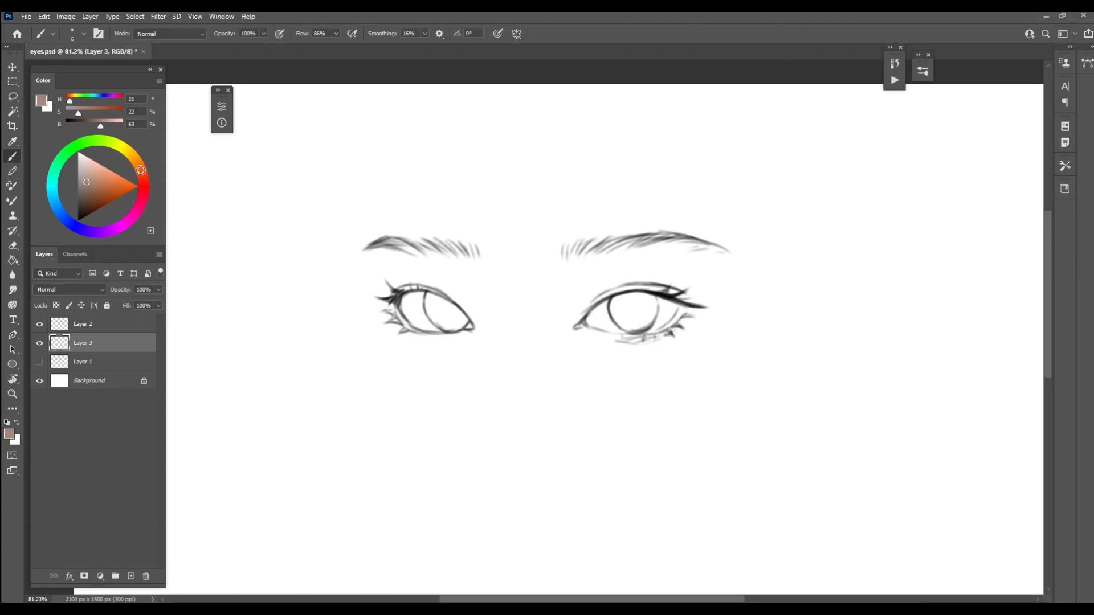
mouse_move(85, 182)
mouse_down()
mouse_move(82, 172)
mouse_move(85, 181)
mouse_up()
right_click(594, 224)
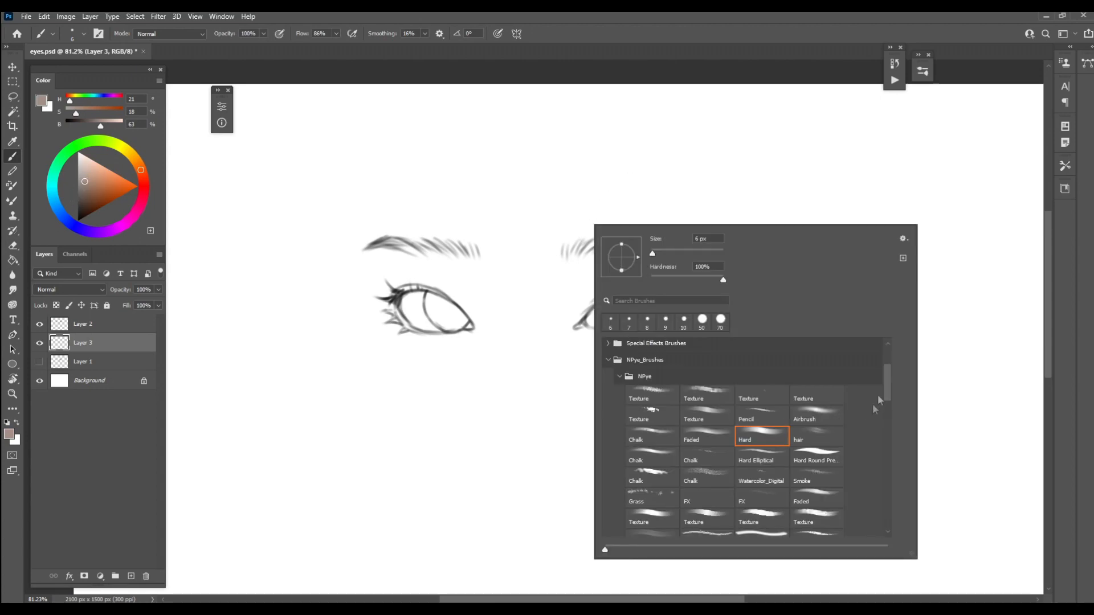
click(826, 458)
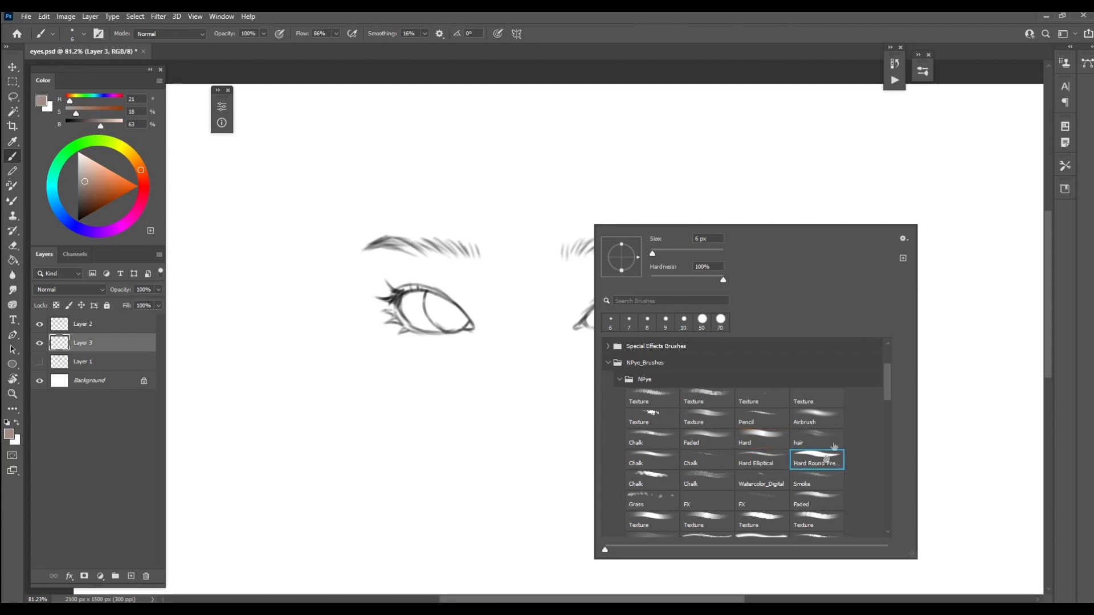
click(561, 319)
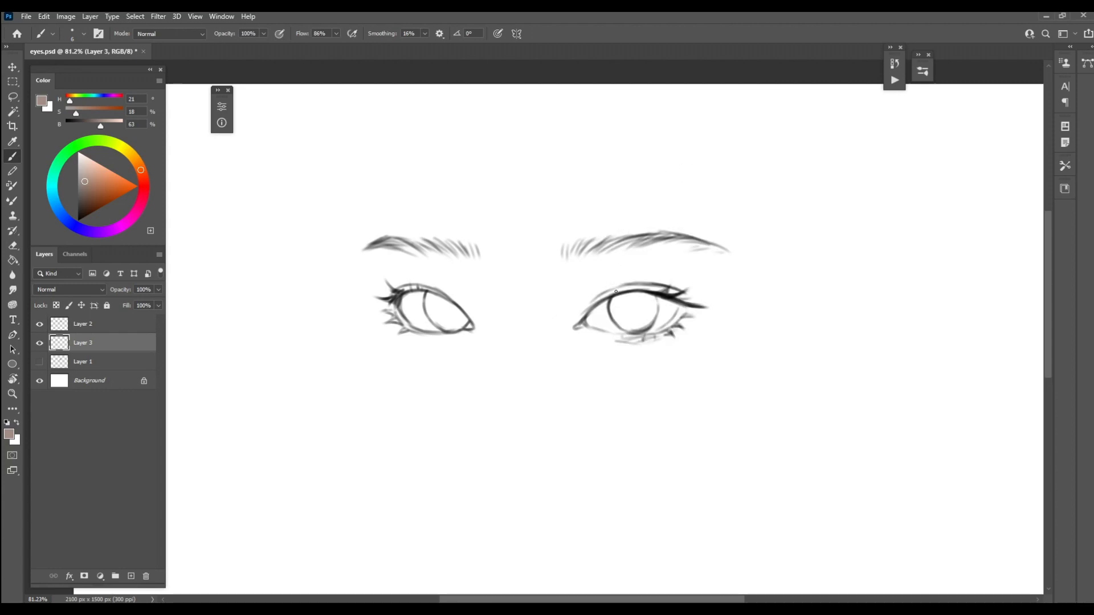
Paint a flat brown skin base around the right-hand eye and eyebrow on Layer 3 with an enlarged brush
key(bracketright)
key(bracketright)
key(bracketright)
key(bracketright)
key(bracketright)
key(bracketright)
key(bracketright)
key(bracketright)
key(bracketright)
key(bracketright)
key(bracketright)
key(bracketright)
key(bracketright)
mouse_move(596, 302)
mouse_down()
mouse_move(611, 273)
mouse_move(587, 266)
mouse_move(584, 245)
mouse_move(564, 268)
mouse_move(604, 246)
mouse_move(690, 268)
mouse_move(632, 330)
mouse_move(569, 331)
mouse_move(672, 326)
mouse_move(678, 245)
mouse_move(732, 231)
mouse_move(744, 268)
mouse_move(613, 358)
mouse_move(566, 362)
mouse_move(561, 273)
mouse_move(549, 318)
mouse_move(635, 377)
mouse_move(718, 238)
mouse_move(720, 342)
mouse_move(708, 366)
mouse_move(719, 248)
mouse_move(642, 378)
mouse_move(711, 321)
mouse_up()
key(bracketright)
key(bracketright)
key(bracketleft)
key(bracketleft)
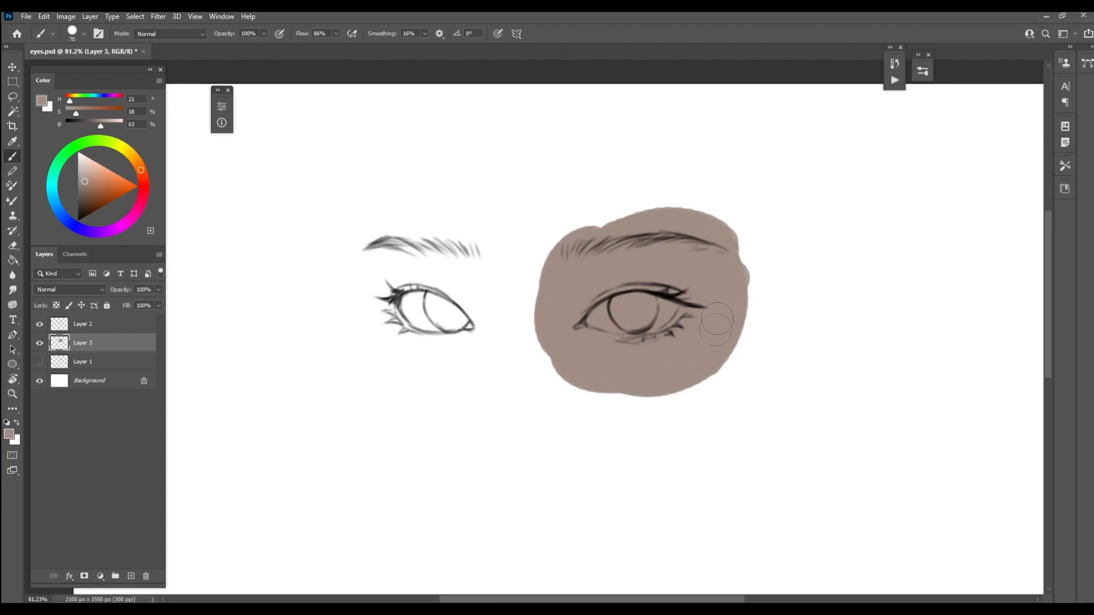
key(bracketleft)
Lighten the brown skin base on Layer 3 with Curves, raising a midtone point and a brighter point to output 203 at input 153
key(ctrl+m)
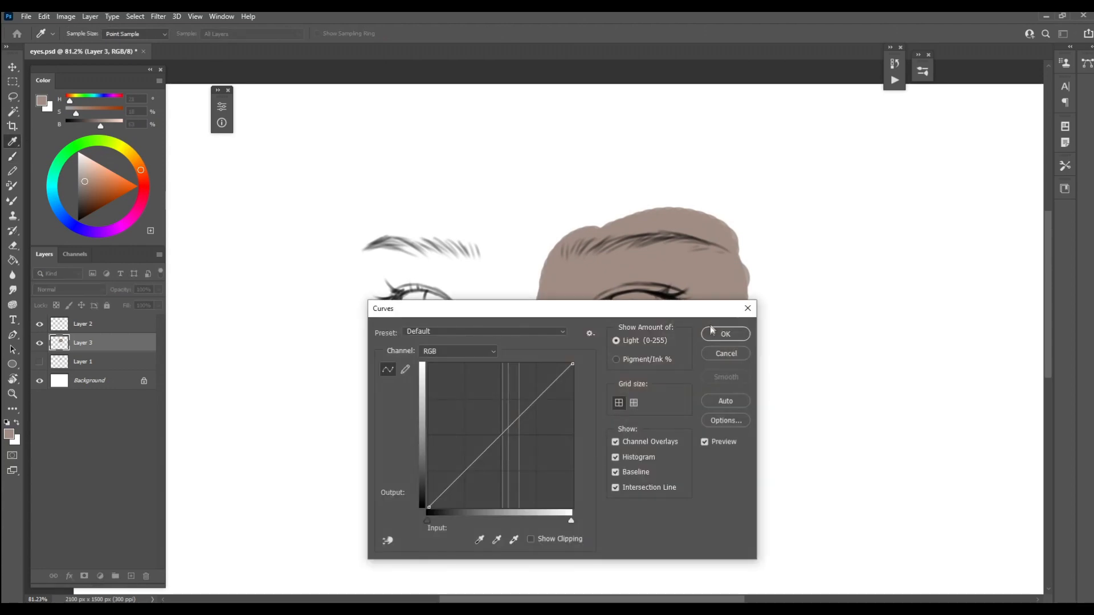
drag(472, 464, 471, 449)
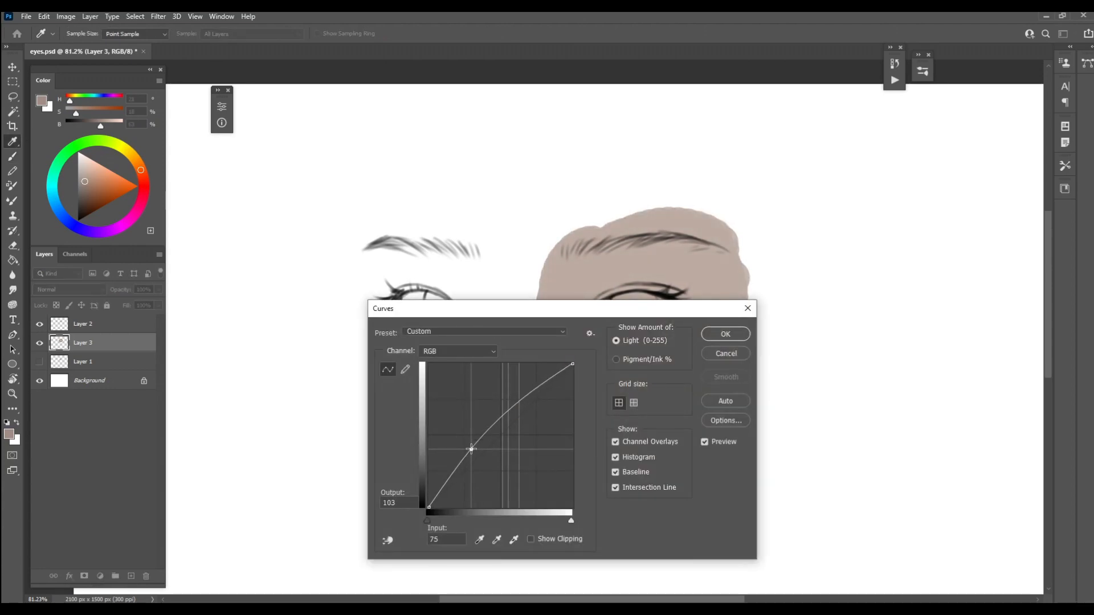
drag(519, 406, 515, 393)
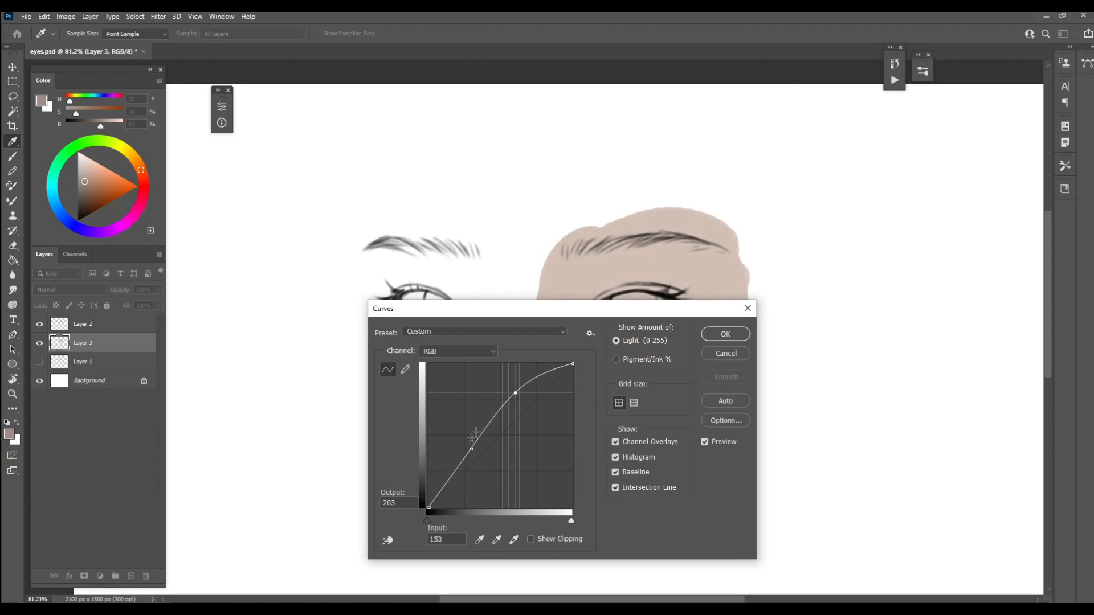
drag(472, 449, 471, 436)
drag(653, 313, 514, 294)
click(601, 322)
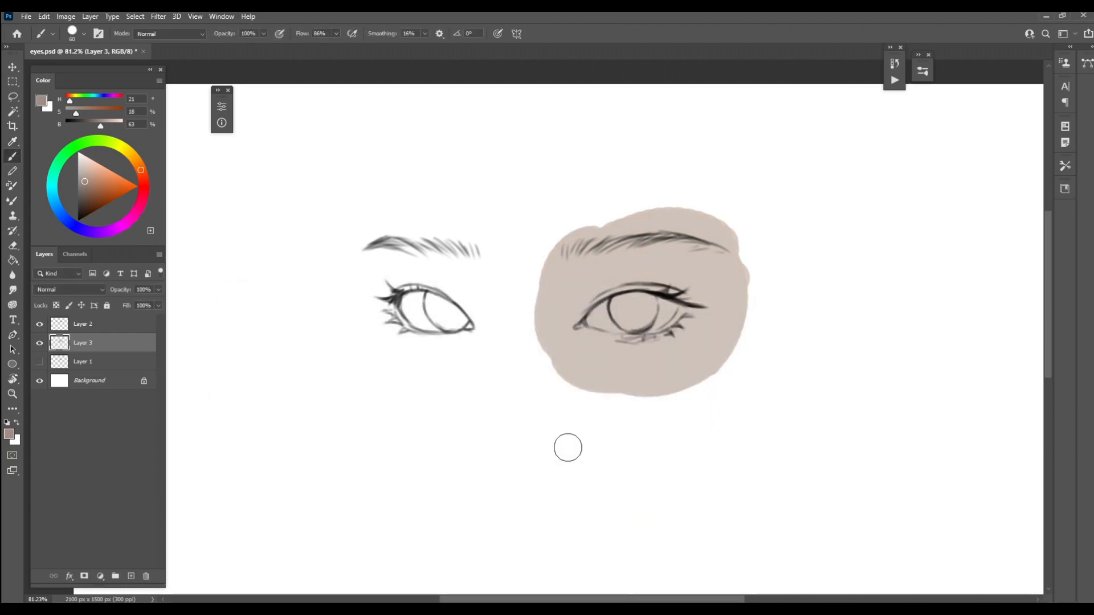
Add a new layer with Normal blending above the skin base and set the foreground color to a muted red (H 9, S 51, B 67)
click(131, 576)
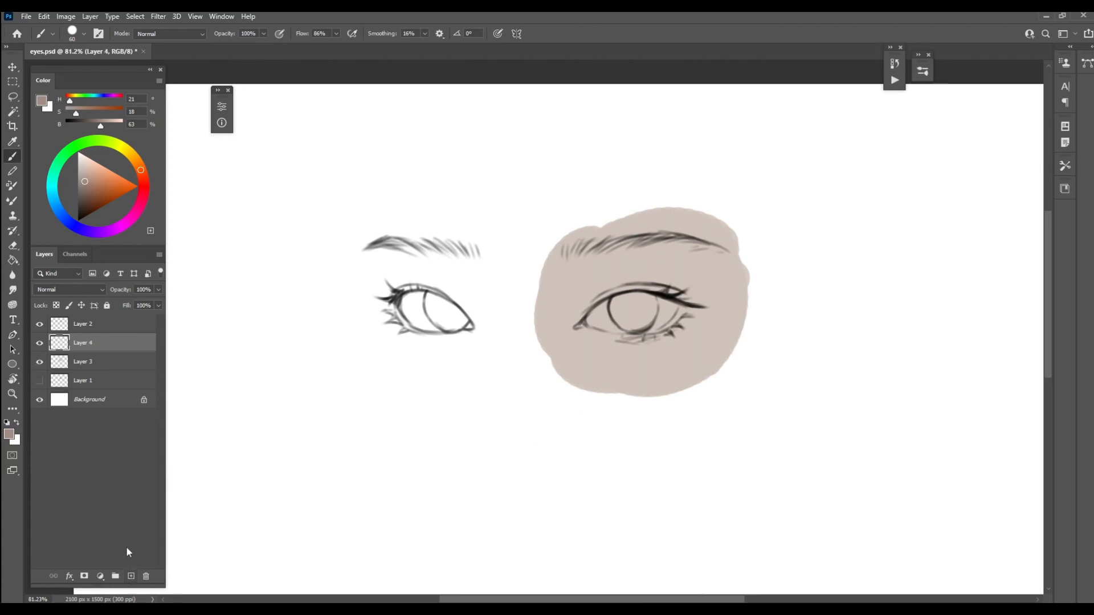
right_click(135, 343)
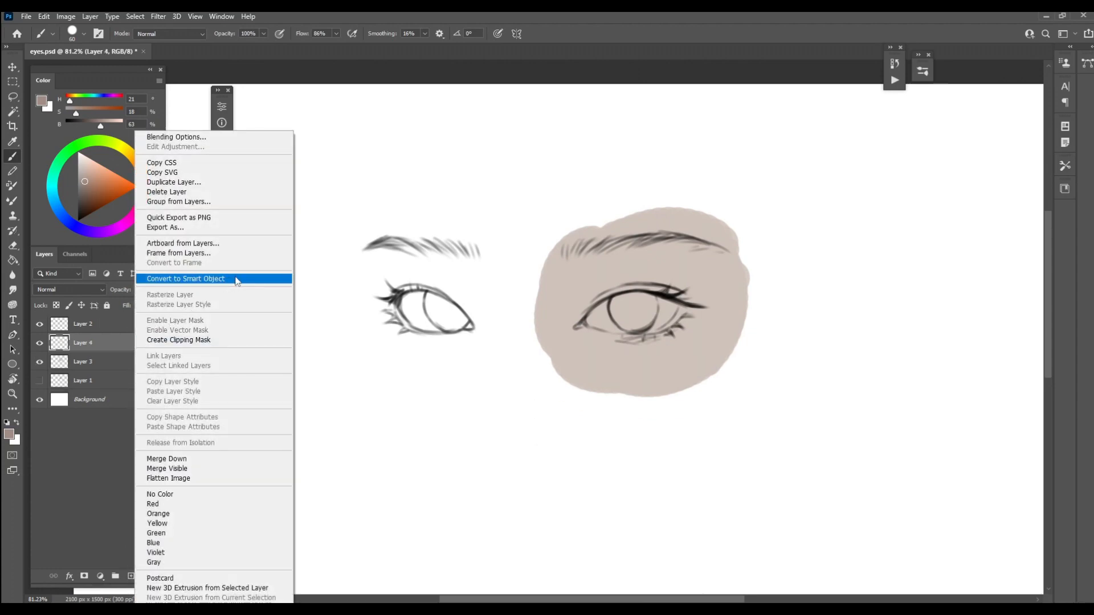
click(102, 340)
click(91, 291)
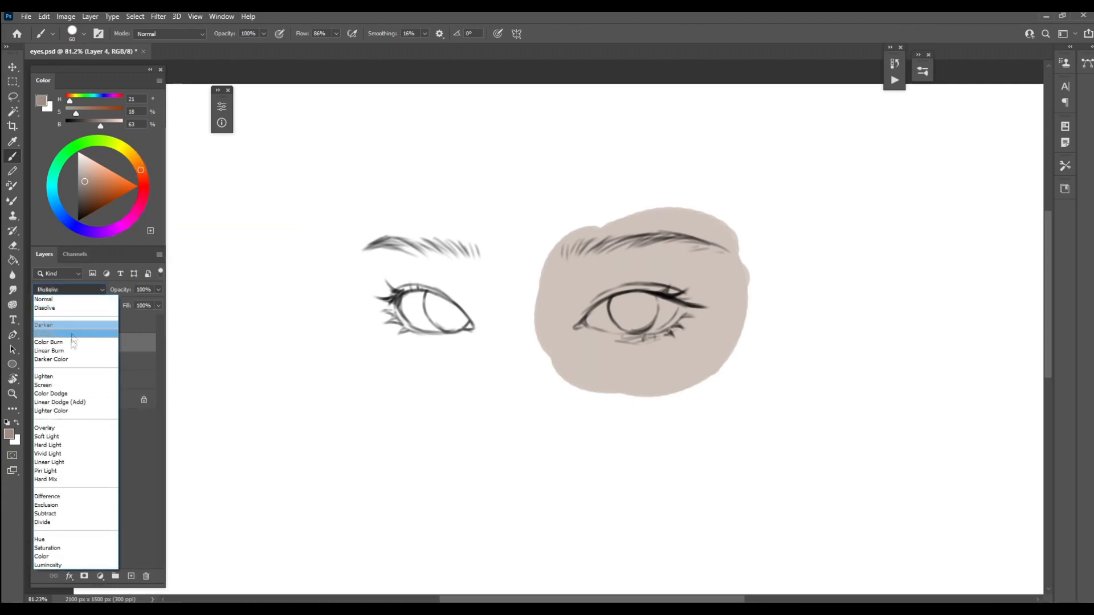
click(46, 299)
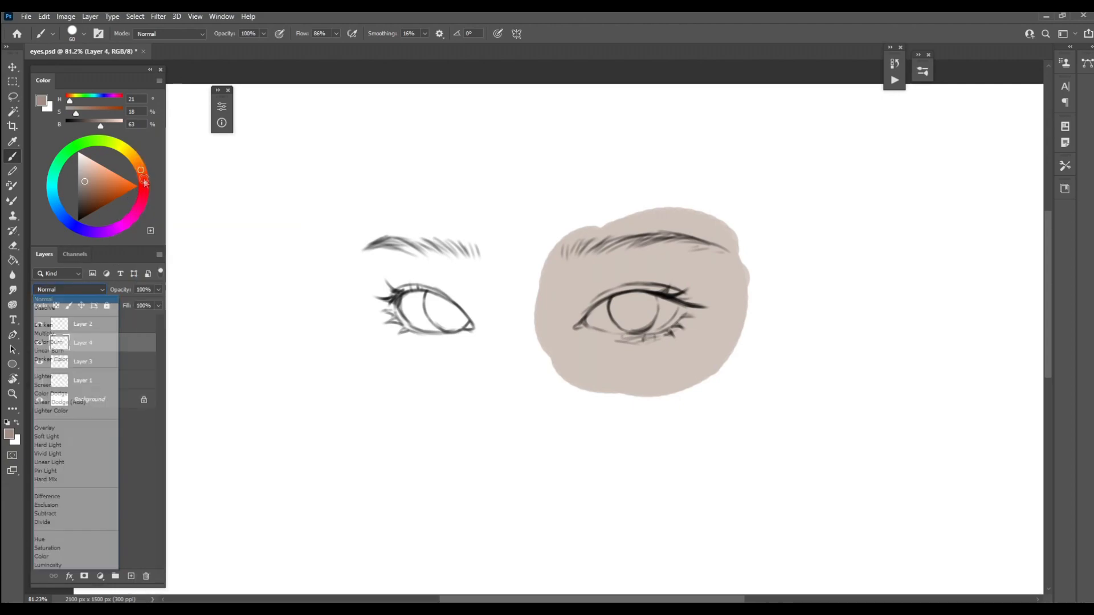
click(145, 180)
click(98, 187)
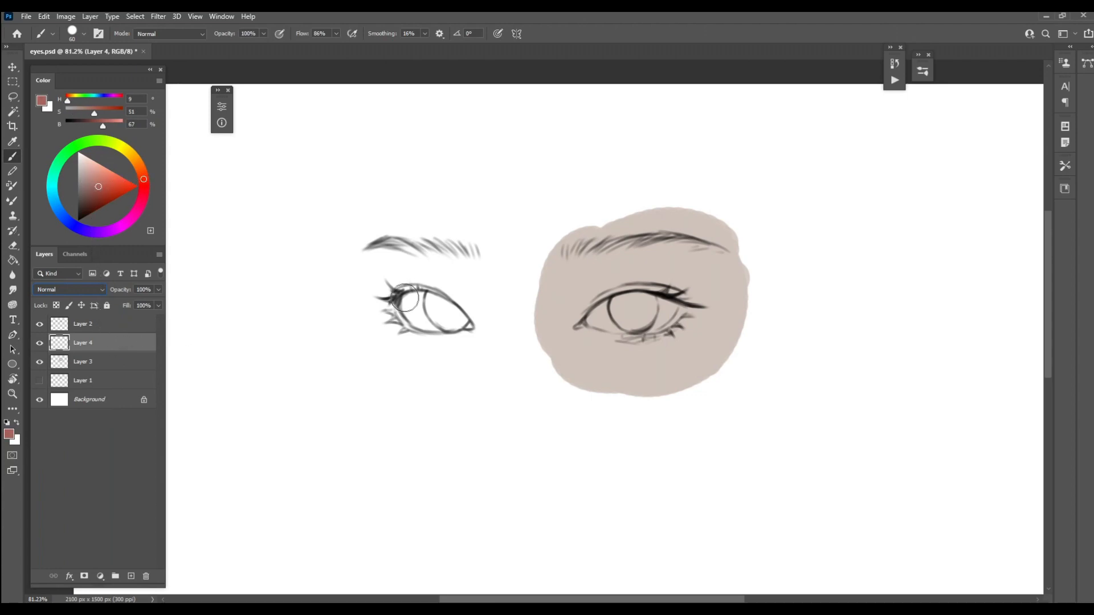
Test a clipping mask by scribbling red strokes across the right-hand eye and clipping Layer 4 to Layer 3, and undo both
mouse_move(661, 204)
mouse_down()
mouse_move(772, 182)
mouse_move(452, 366)
mouse_move(564, 386)
mouse_move(816, 341)
mouse_up()
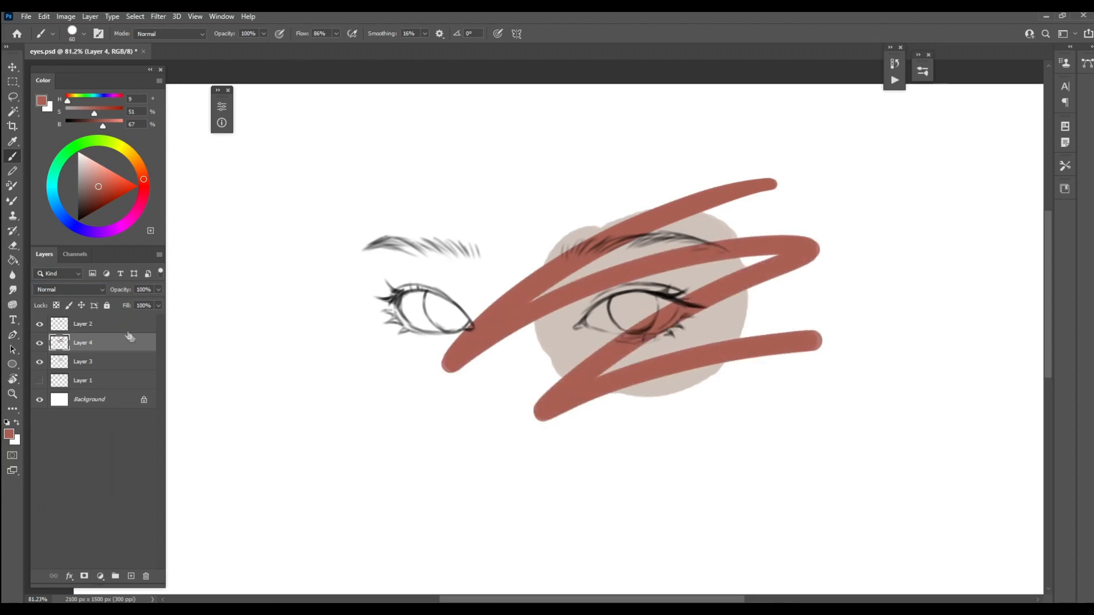
right_click(123, 344)
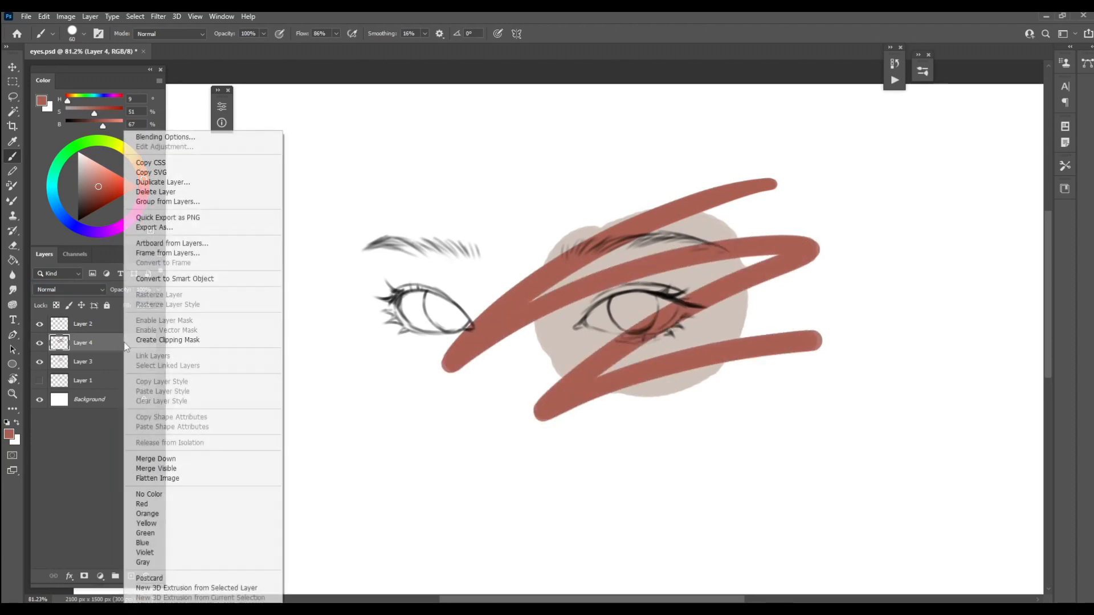
click(203, 340)
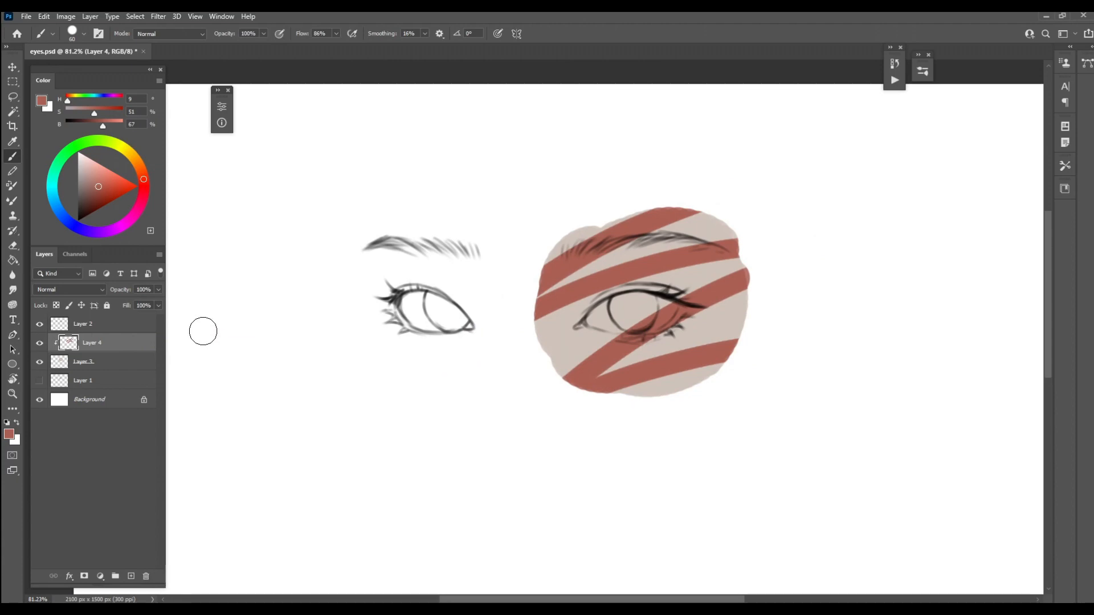
key(ctrl)
key(ctrl+z)
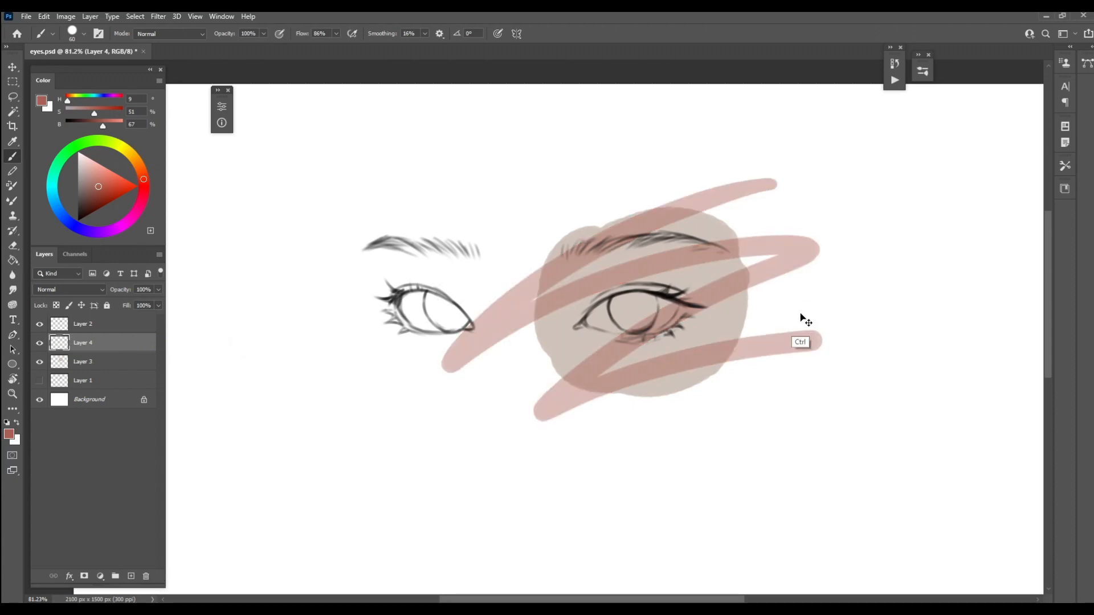
key(ctrl+z)
Clip the empty Layer 4 to the skin base on Layer 3 and choose the Airbrush from the NPye presets
right_click(129, 344)
click(199, 339)
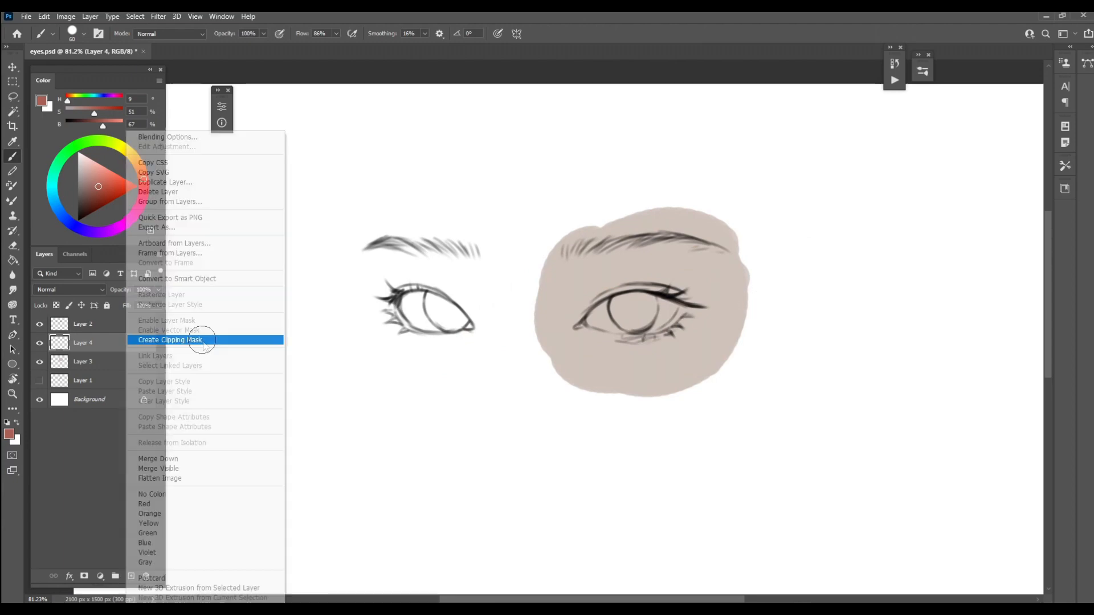
right_click(546, 237)
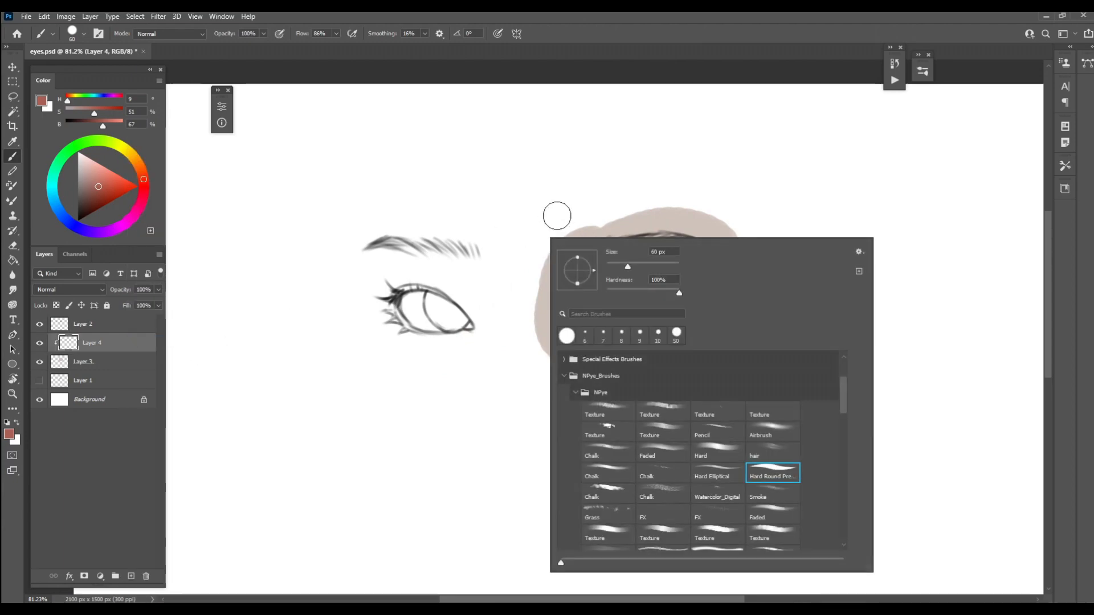
click(766, 431)
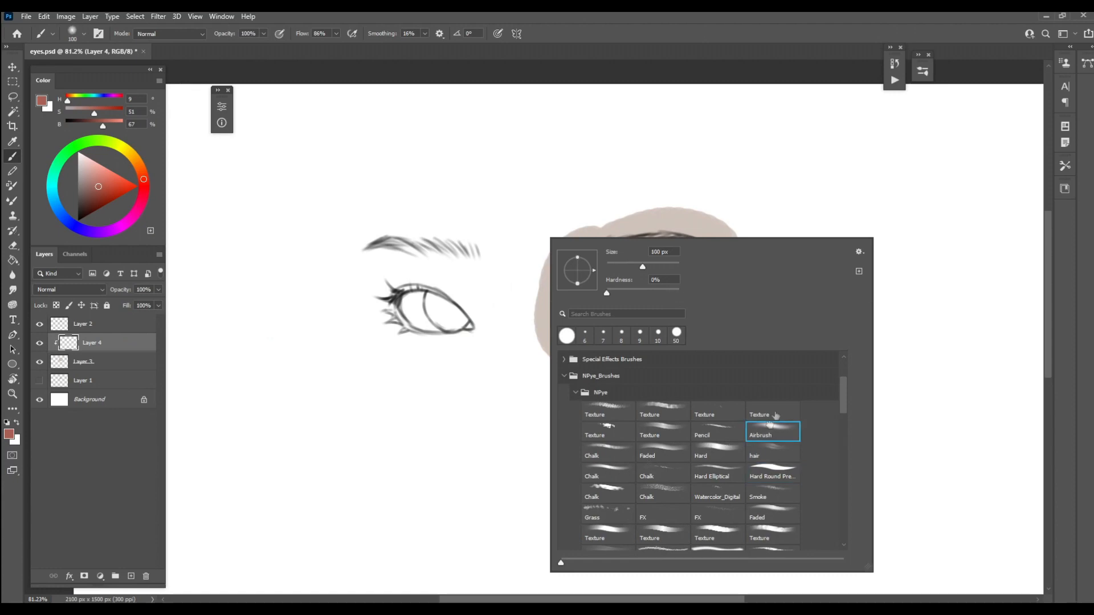
click(804, 114)
Airbrush soft red shading over the right-hand eye's upper lid and outer corner and along the eyebrow with a brush of about 60 px
drag(762, 270, 743, 251)
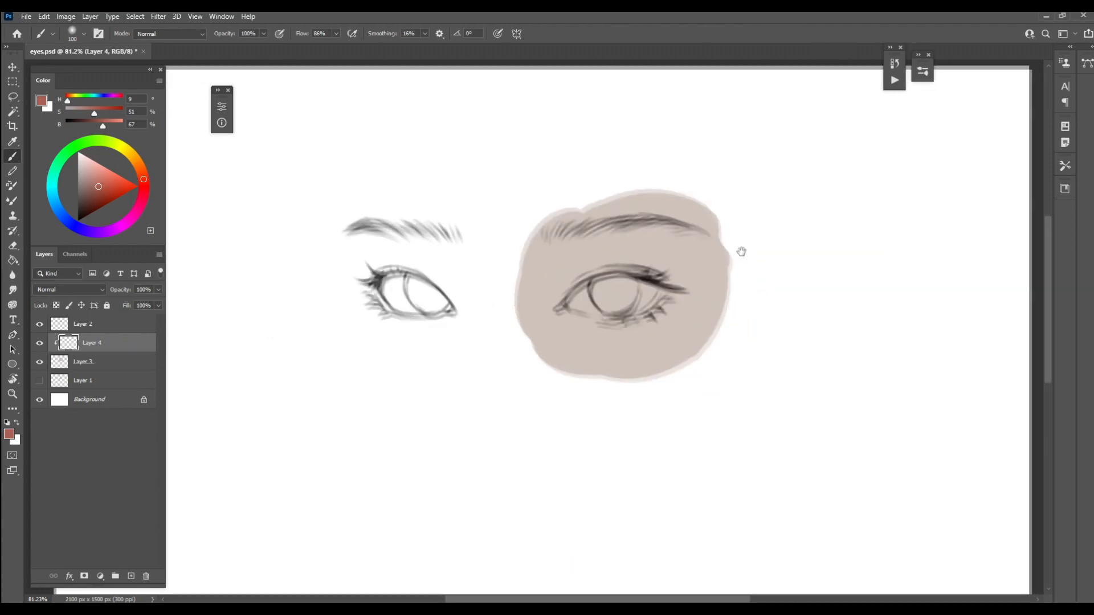
mouse_move(677, 288)
mouse_down()
mouse_move(730, 252)
mouse_move(661, 287)
mouse_move(643, 273)
mouse_move(690, 268)
mouse_move(677, 280)
mouse_move(584, 282)
mouse_move(613, 273)
mouse_move(582, 282)
mouse_move(556, 307)
mouse_move(582, 278)
mouse_move(662, 277)
mouse_up()
key(bracketright)
key(bracketleft)
key(bracketleft)
key(bracketleft)
key(bracketleft)
key(bracketleft)
key(bracketright)
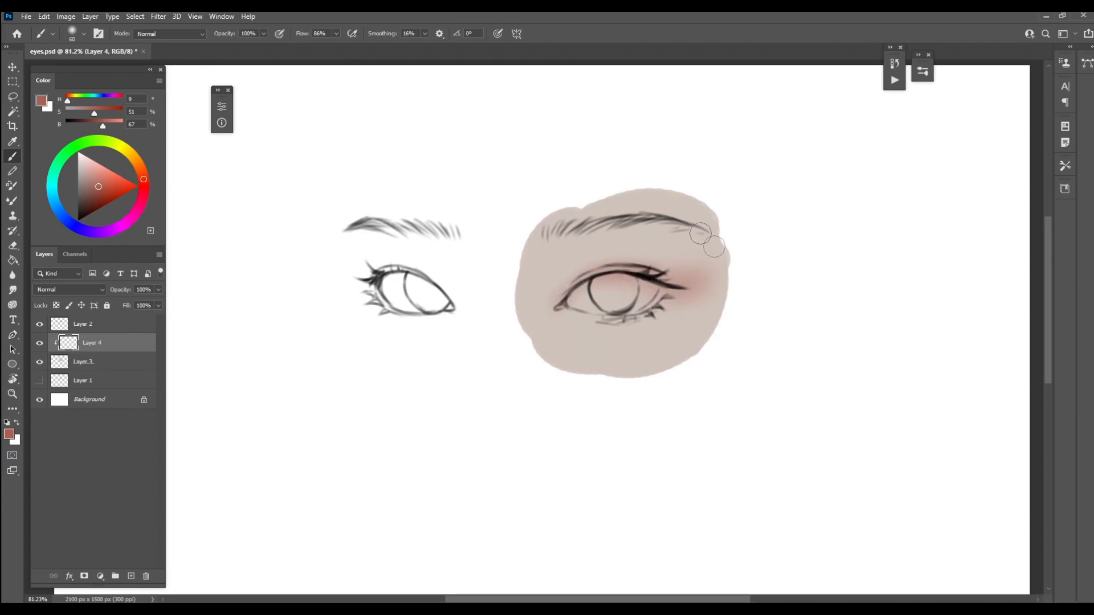
drag(635, 223, 693, 232)
mouse_move(693, 232)
mouse_down()
mouse_move(590, 226)
mouse_move(535, 243)
mouse_move(599, 228)
mouse_up()
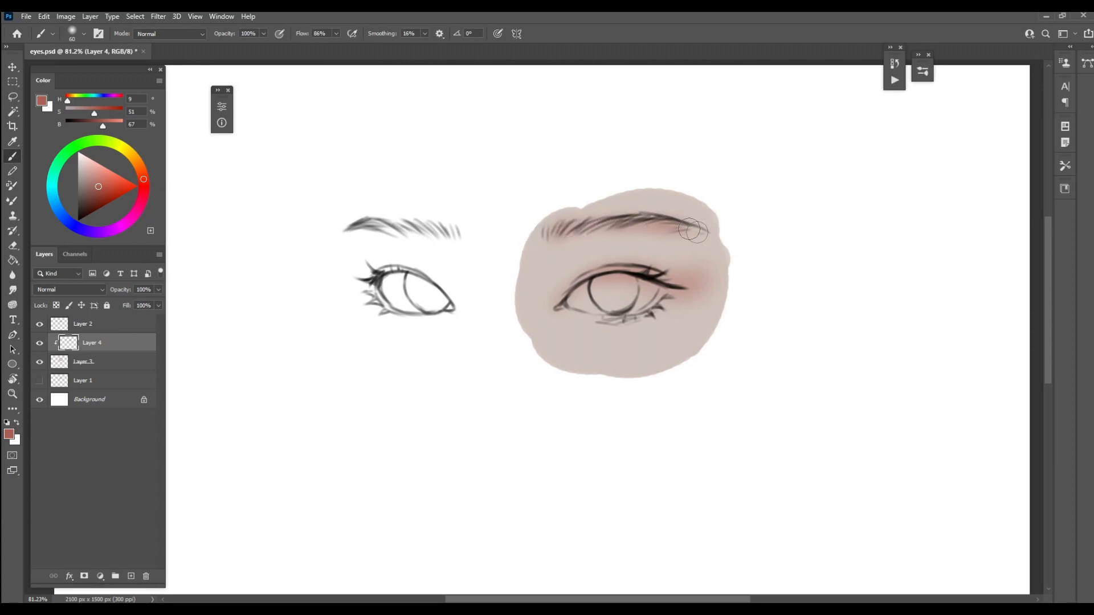
Shade the right-hand eye's lower lid and inner corner in soft red with a smaller airbrush of about 40 px
key(bracketleft)
key(bracketleft)
key(bracketleft)
mouse_move(667, 301)
mouse_down()
mouse_move(599, 317)
mouse_move(677, 297)
mouse_move(613, 320)
mouse_move(578, 313)
mouse_move(658, 310)
mouse_move(613, 321)
mouse_move(559, 309)
mouse_up()
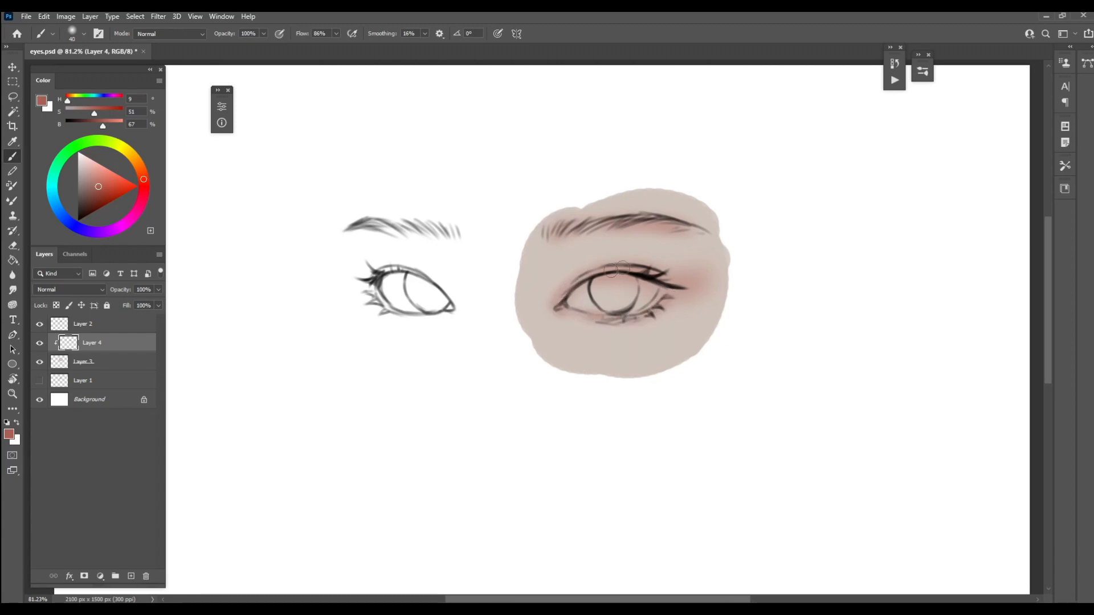
key(bracketright)
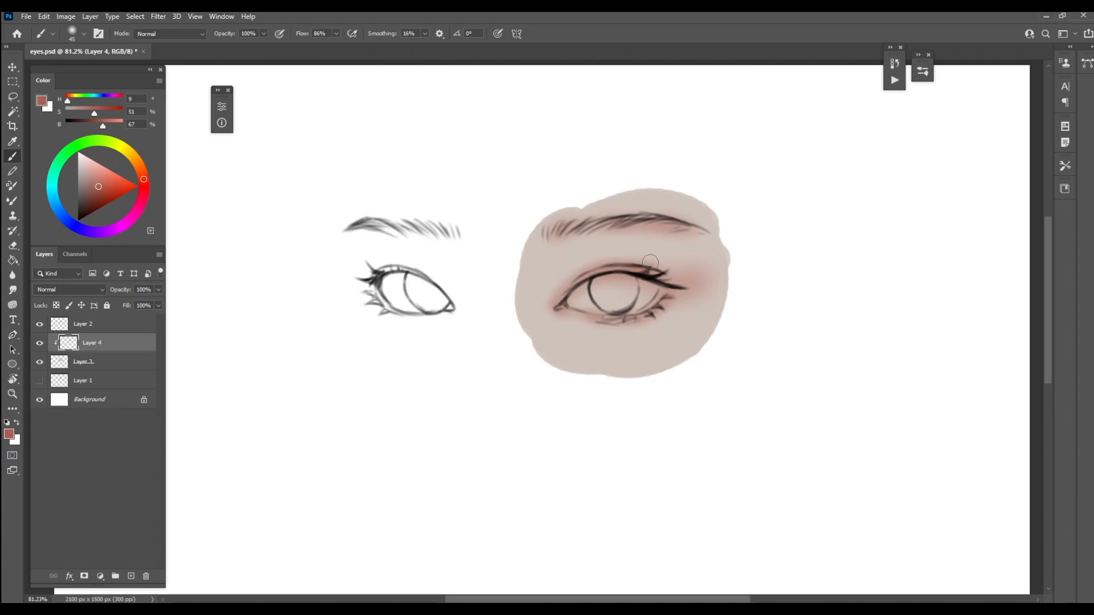
Lock the transparent pixels of Layer 2 and tint the right-hand eye and eyebrow line art dark red (H 9, S 69, B 29)
key(bracketright)
key(bracketright)
click(137, 325)
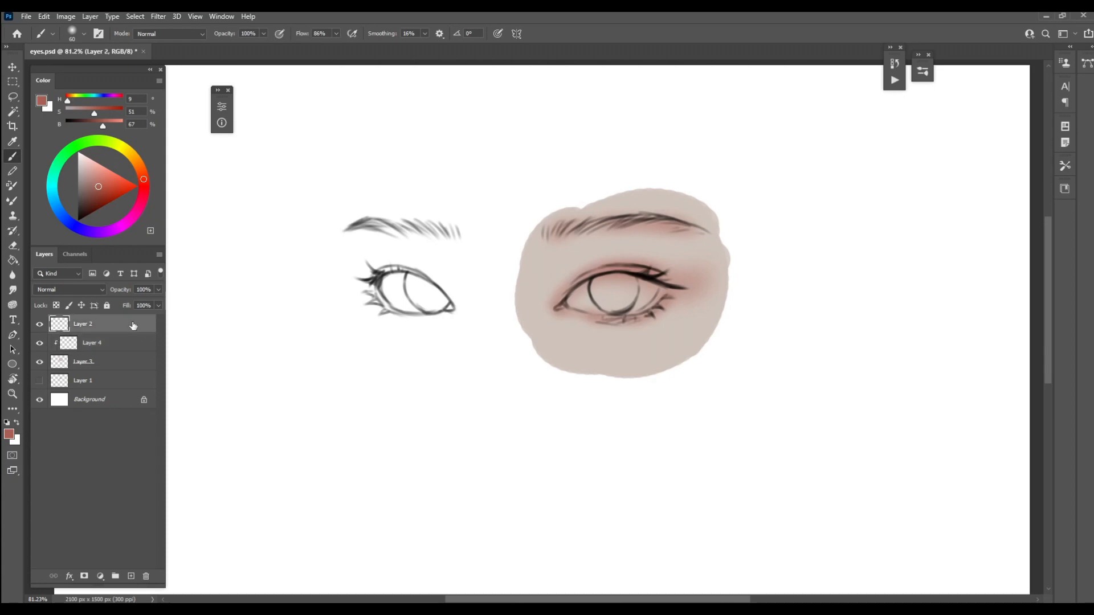
click(56, 306)
click(90, 208)
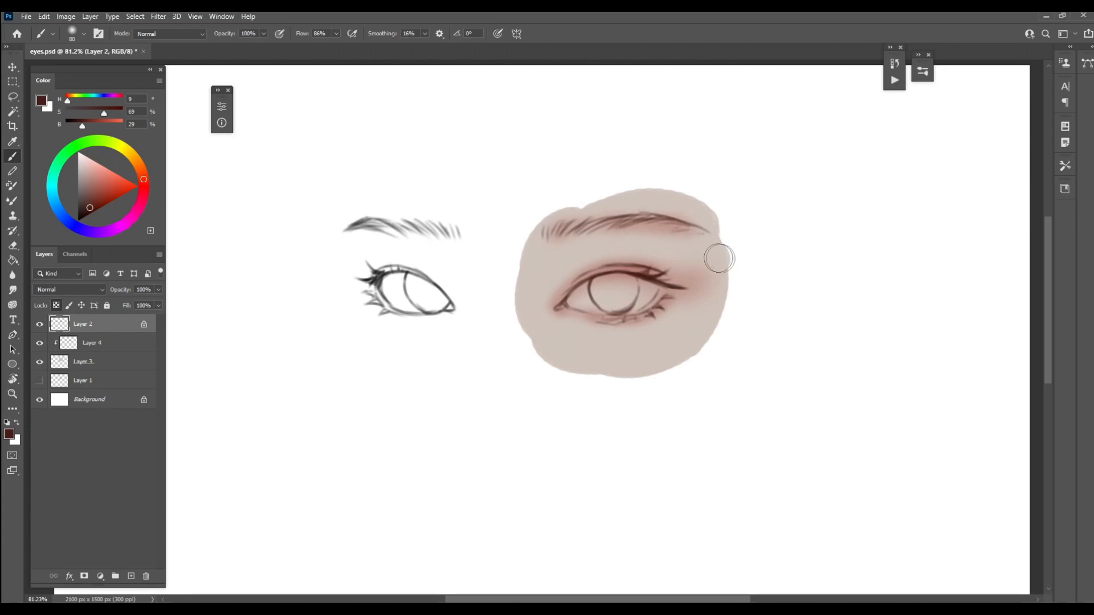
Fill the right-hand eyeball on Layer 4 with a soft blue-gray (H 216, S 8, B 71)
click(125, 343)
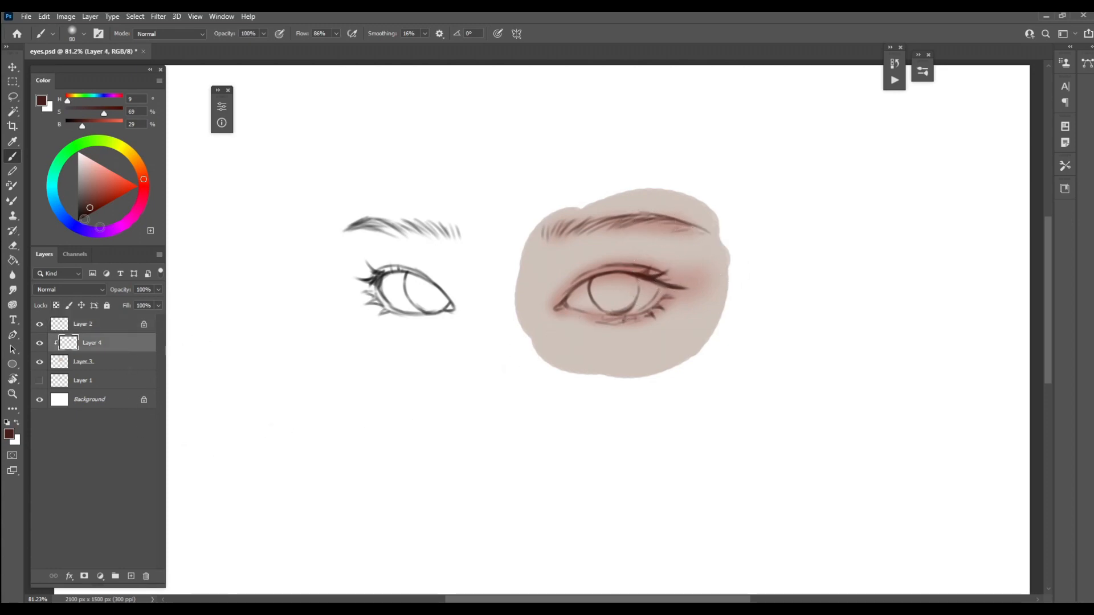
click(61, 213)
click(81, 173)
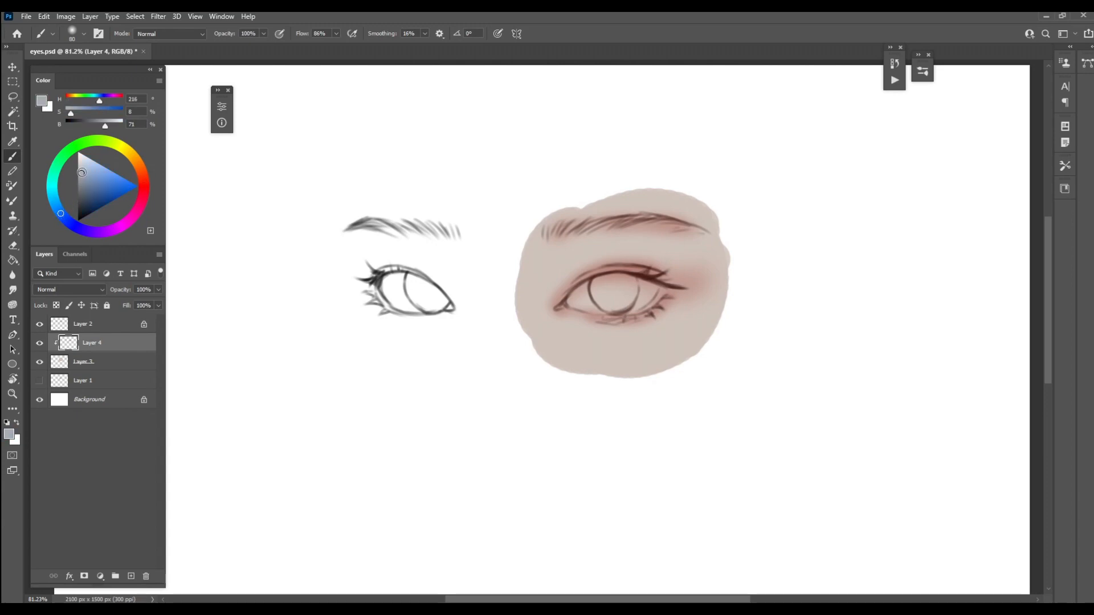
mouse_move(593, 292)
mouse_down()
mouse_move(629, 289)
mouse_move(608, 283)
mouse_move(577, 300)
mouse_move(643, 293)
mouse_move(606, 309)
mouse_move(650, 292)
mouse_move(614, 305)
mouse_move(629, 288)
mouse_move(614, 291)
mouse_move(642, 303)
mouse_move(578, 299)
mouse_move(647, 297)
mouse_up()
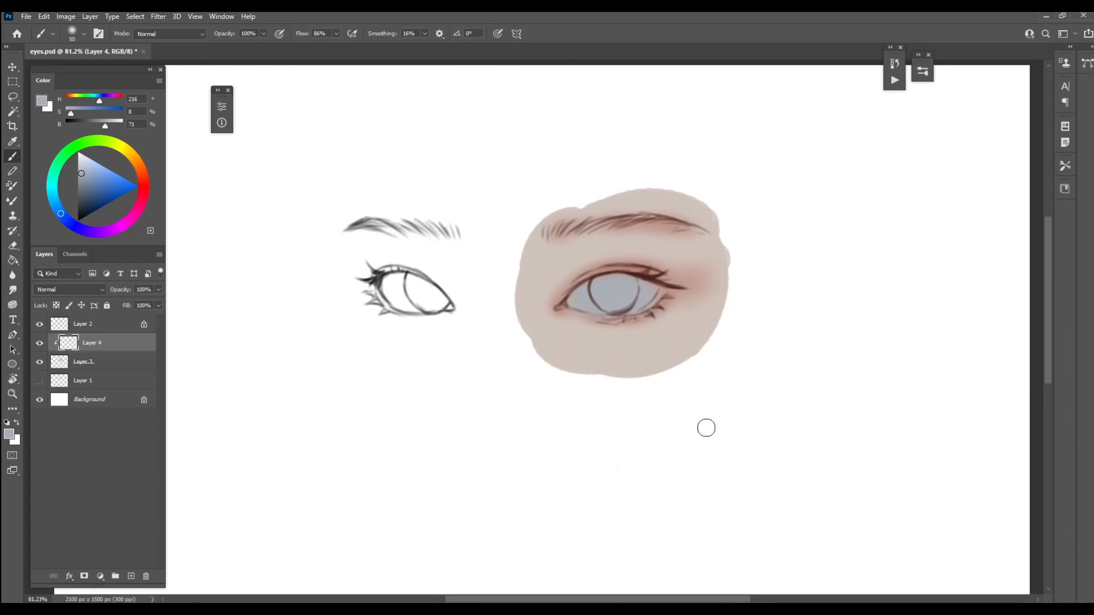
Merge the clipped Layer 4 into the skin base on Layer 3 and add a new layer above the line art on Layer 2
click(113, 323)
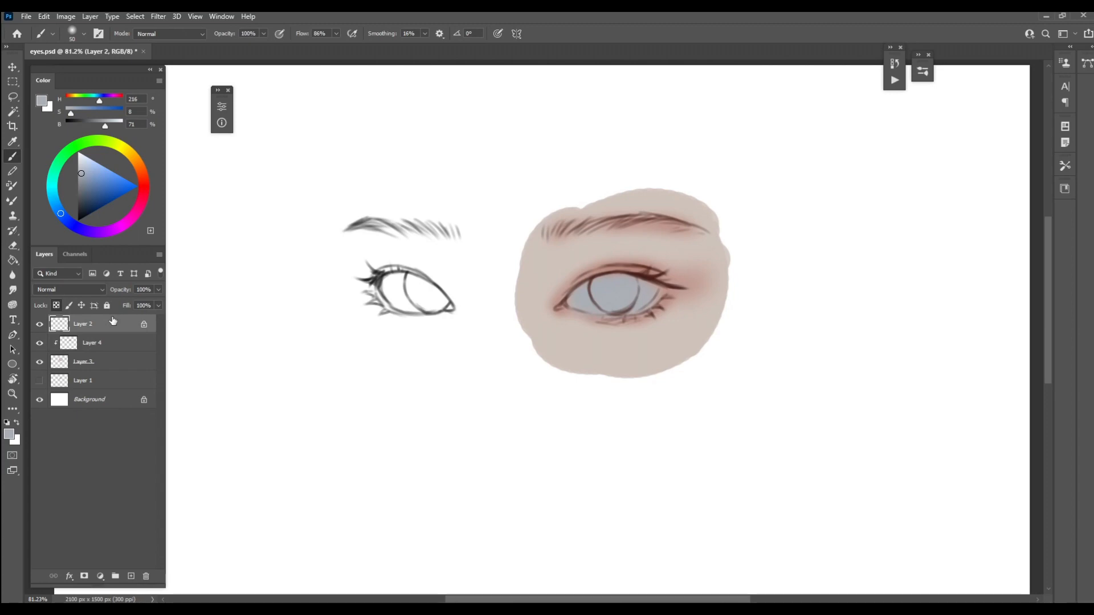
click(114, 344)
key(ctrl+e)
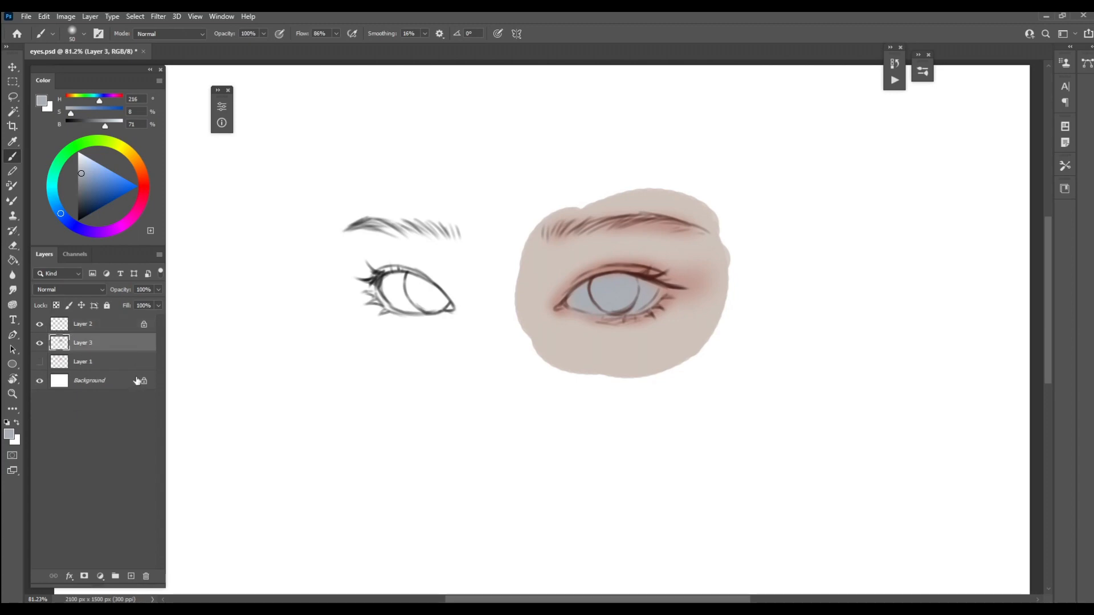
click(114, 326)
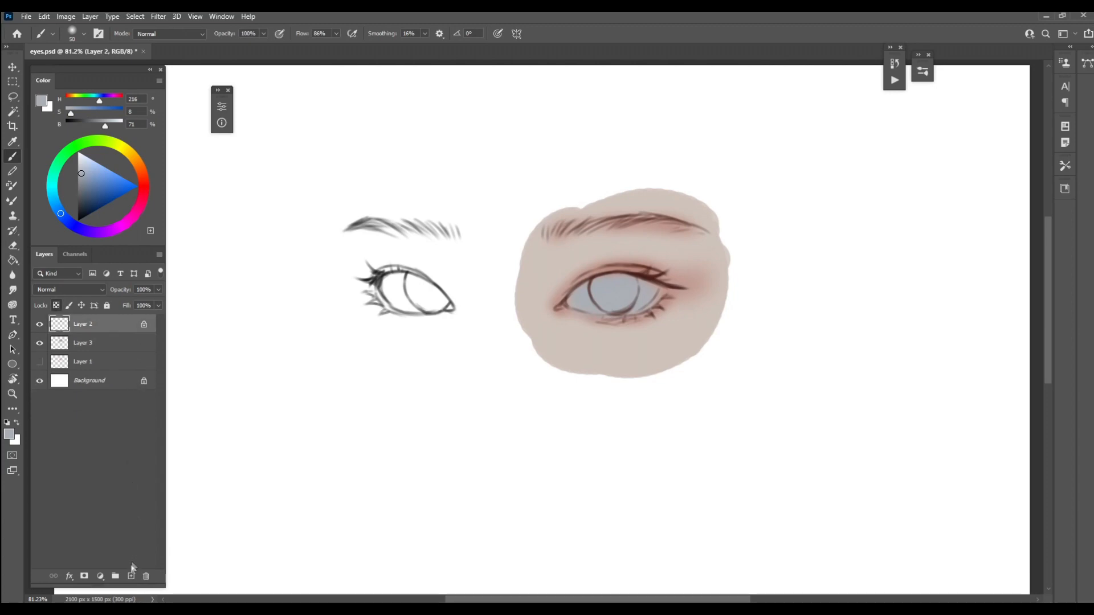
click(131, 577)
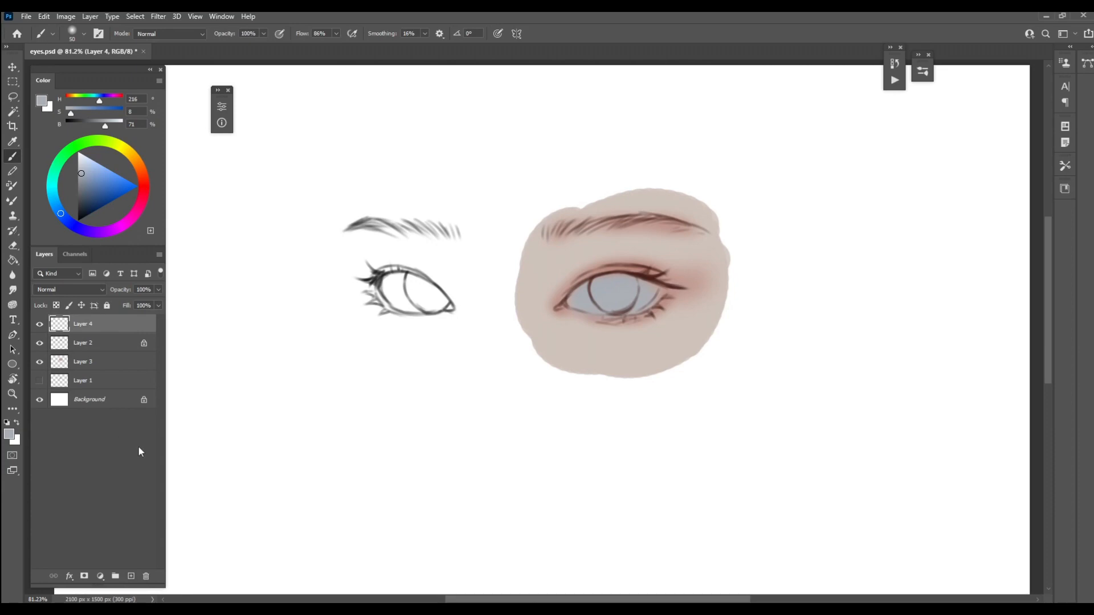
Switch to the Hard brush from the NPye set and paint over the right-hand eye's upper lash line in sampled dark red
key(bracketleft)
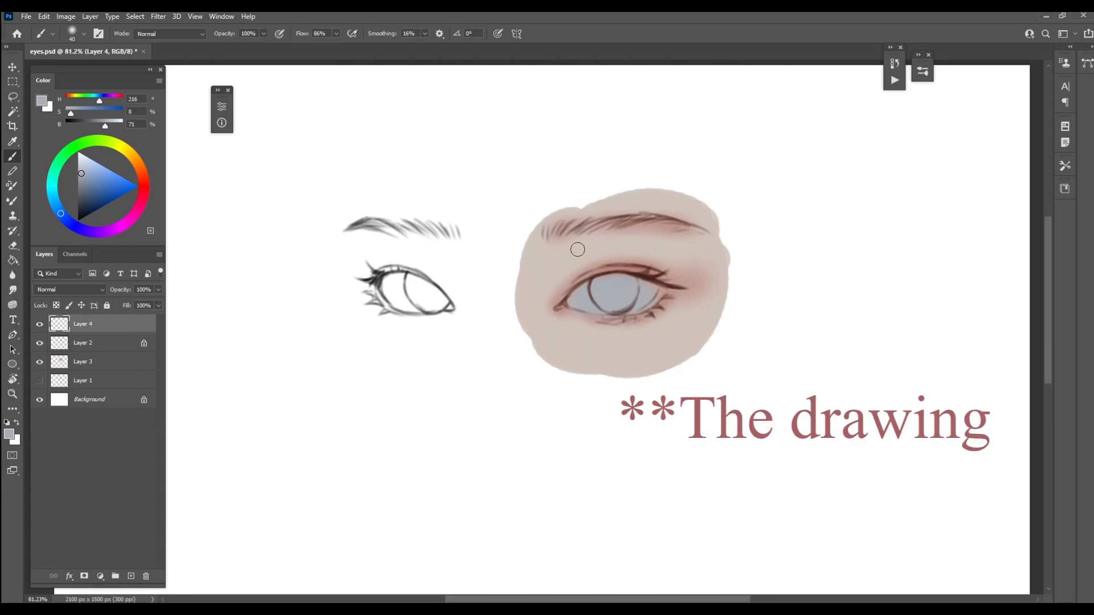
right_click(648, 184)
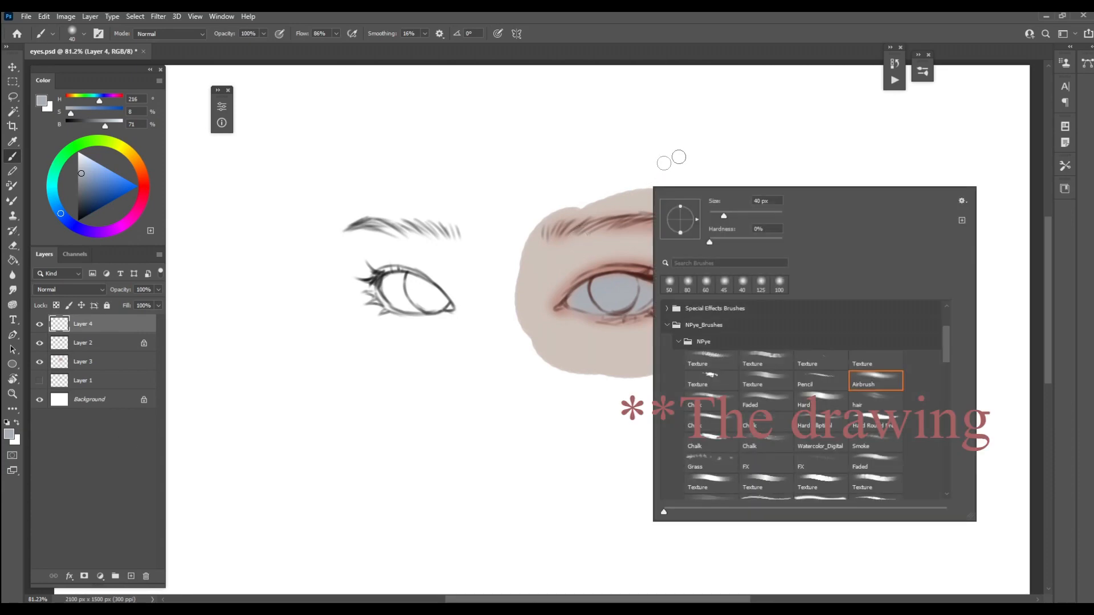
click(828, 401)
click(585, 261)
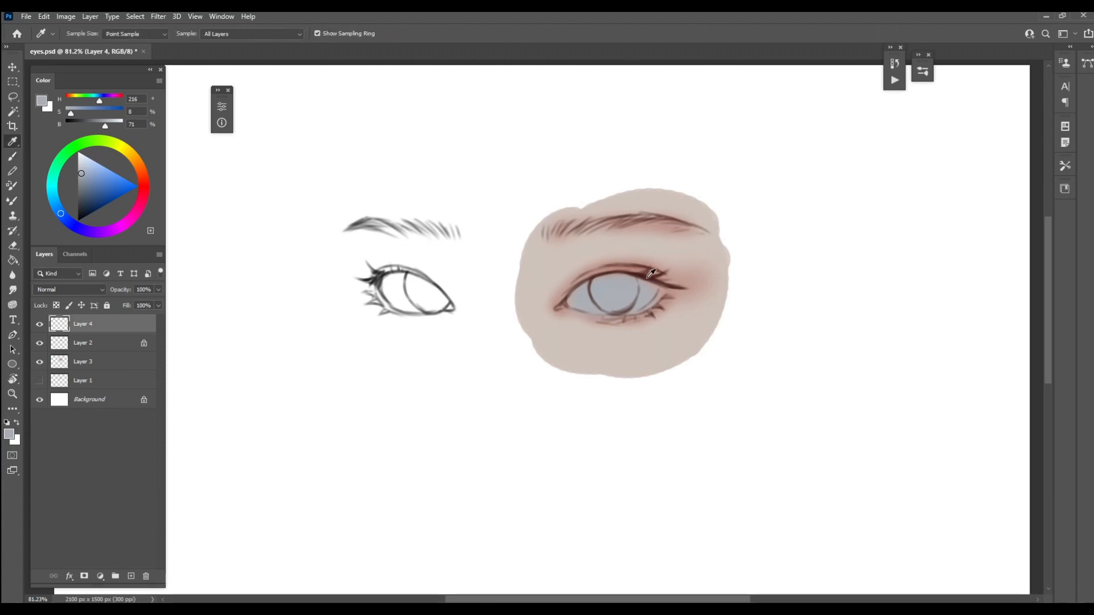
alt+click(649, 278)
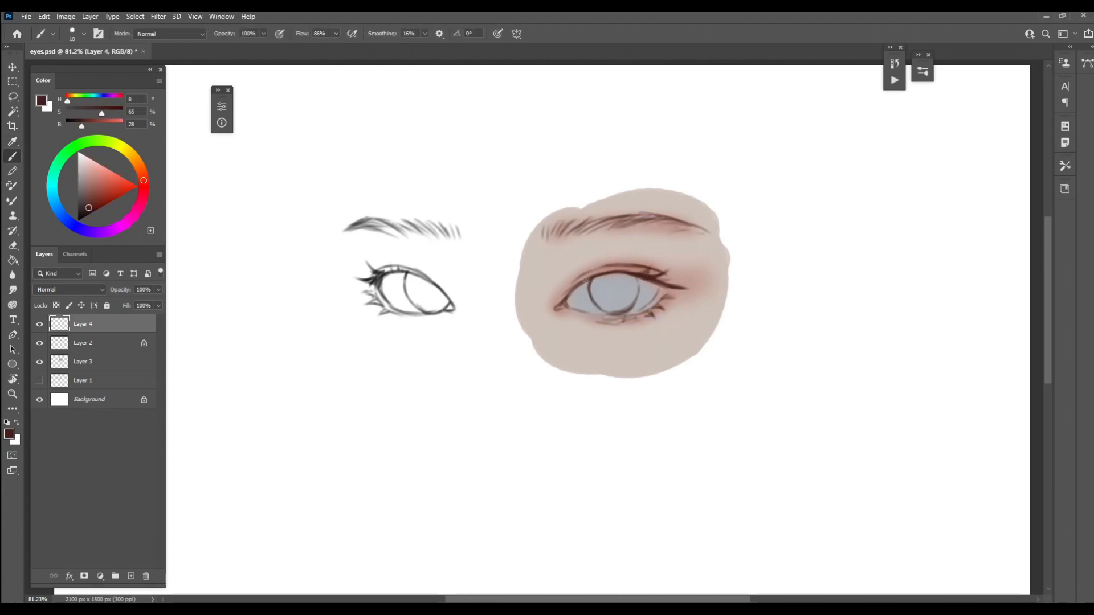
key(bracketright)
Paint over the right-hand eye's upper lashes and lid crease with sampled reddish browns, blending the crease into the eyelid
alt+click(638, 264)
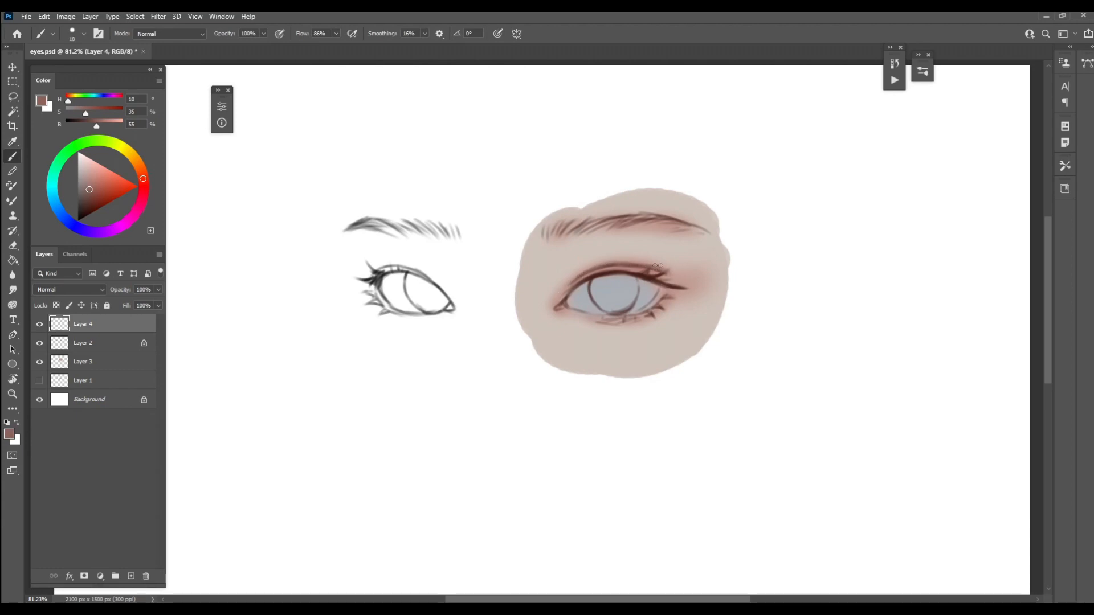
key(bracketright)
alt+click(684, 257)
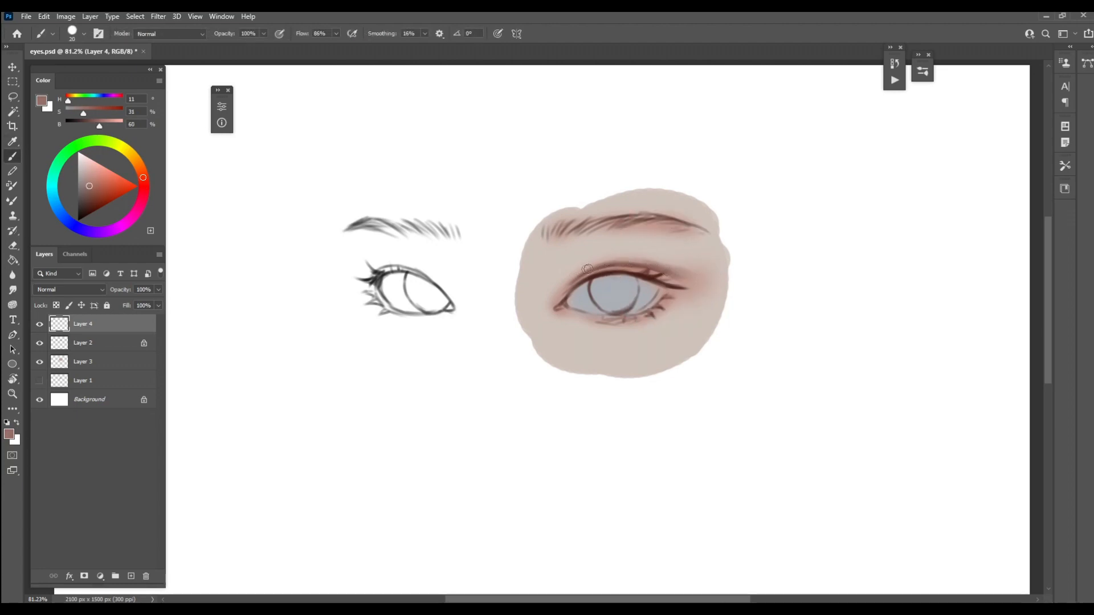
key(bracketleft)
key(bracketleft)
alt+click(634, 264)
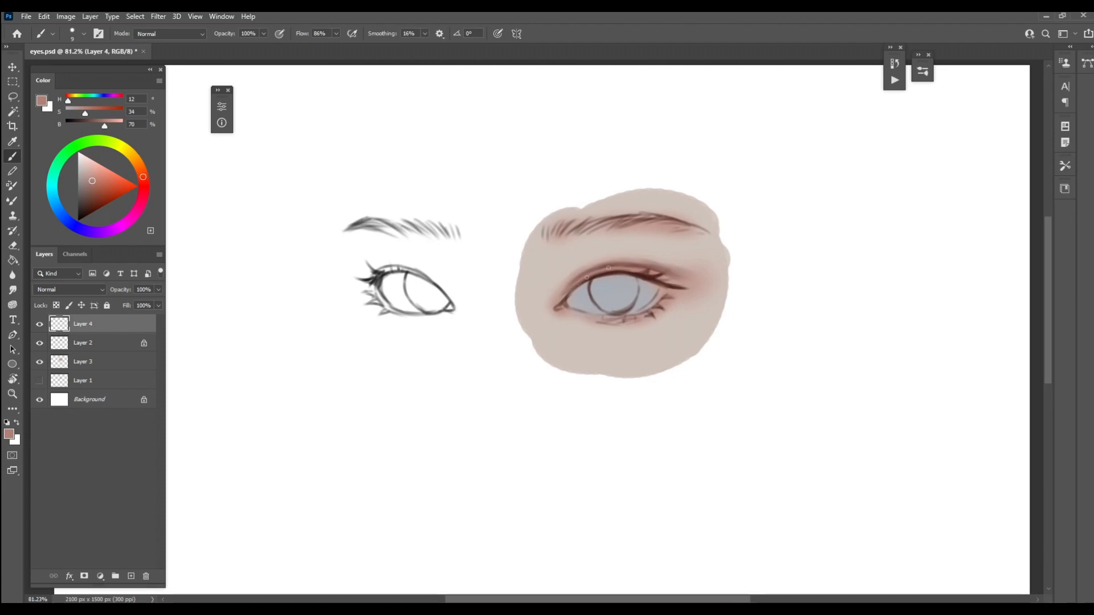
Darken the right-hand eye's outer upper lashes and its eyebrow's arch and tail with sampled dark reddish browns
alt+click(587, 276)
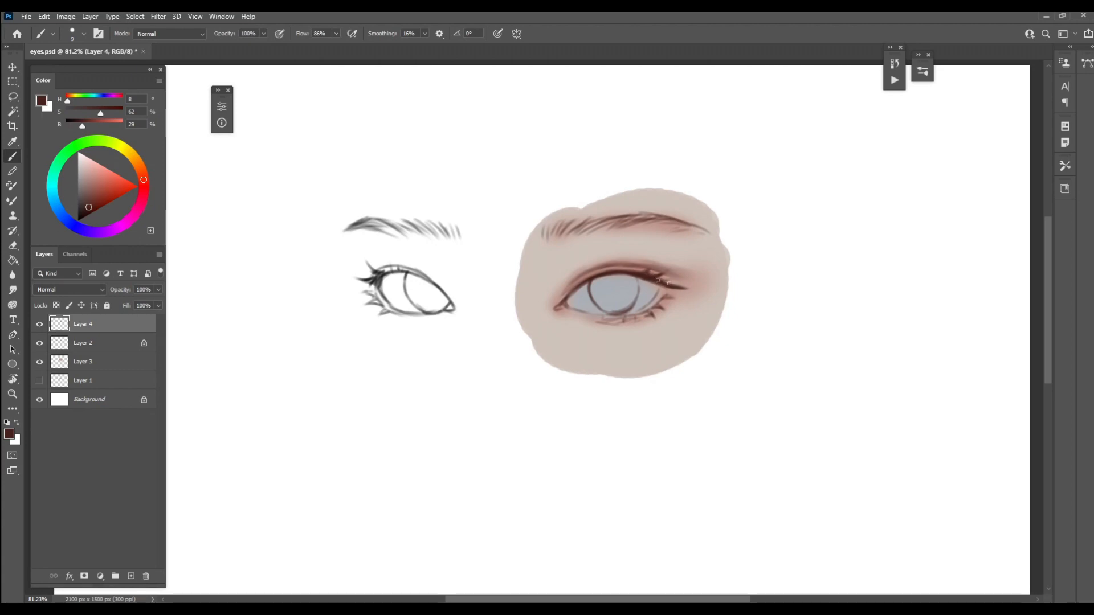
key(bracketright)
key(bracketright)
drag(635, 222, 649, 216)
alt+click(643, 218)
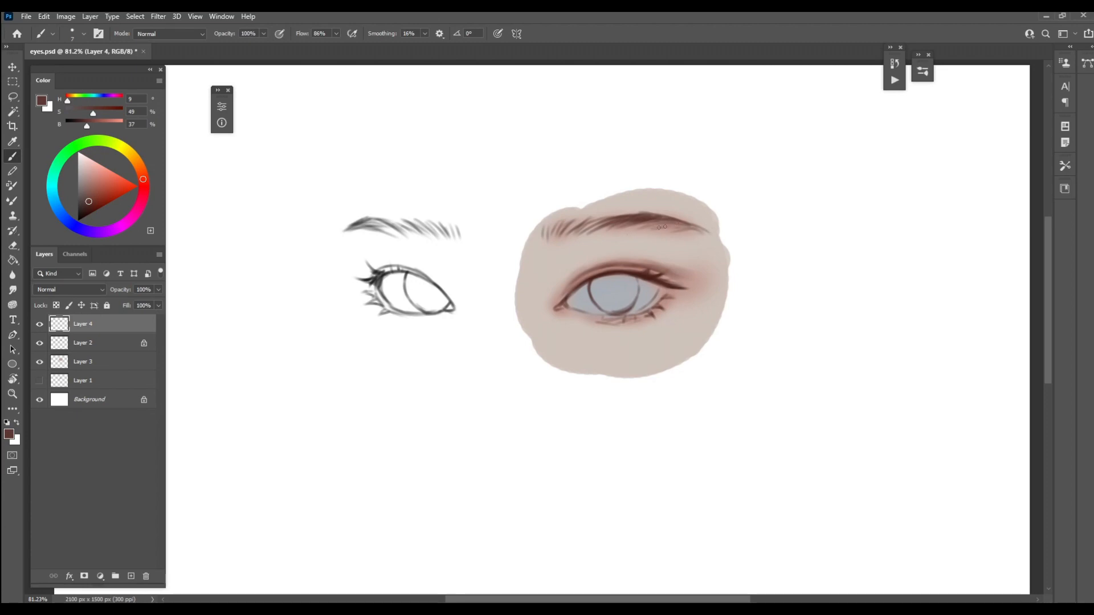
drag(686, 227, 705, 233)
Fill the gaps between the hairs in the inner half of the right-hand eyebrow with reddish-brown strokes
key(bracketright)
key(bracketright)
drag(591, 228, 605, 220)
mouse_move(584, 230)
mouse_down()
mouse_move(560, 240)
mouse_move(601, 224)
mouse_up()
Shade the right-hand eyebrow's inner end and the skin beneath it in soft reddish brown (H 11, S 34, B 63) with a 30 px brush
key(bracketright)
key(bracketright)
key(bracketright)
key(bracketright)
mouse_move(544, 244)
mouse_down()
mouse_move(554, 226)
mouse_move(610, 228)
mouse_up()
alt+click(576, 226)
key(bracketleft)
alt+click(586, 226)
key(bracketright)
key(bracketright)
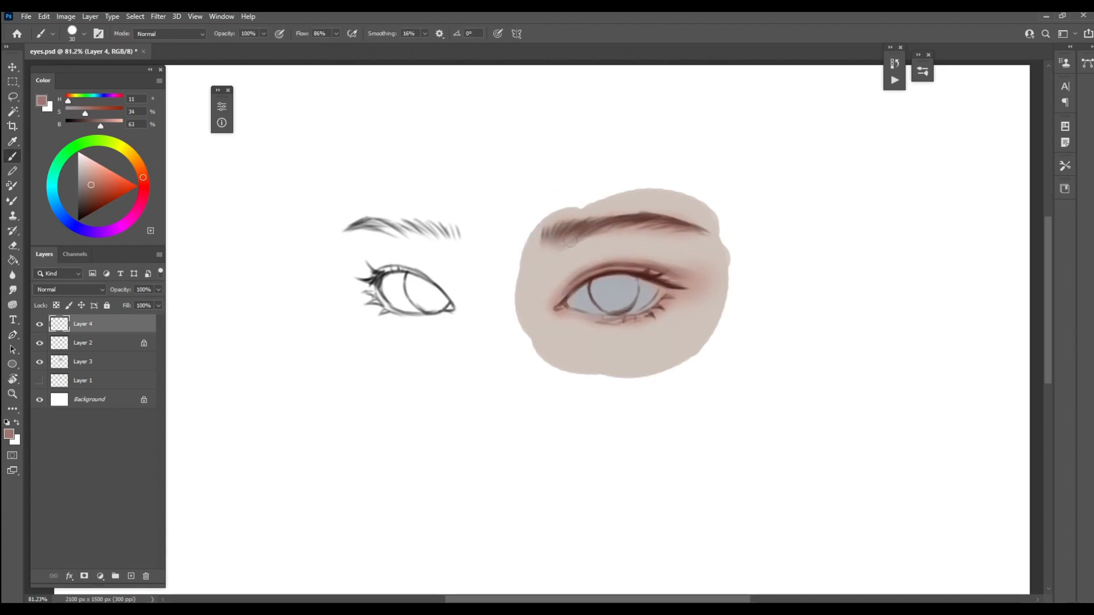
mouse_move(543, 245)
mouse_down()
mouse_move(545, 229)
mouse_move(600, 231)
mouse_up()
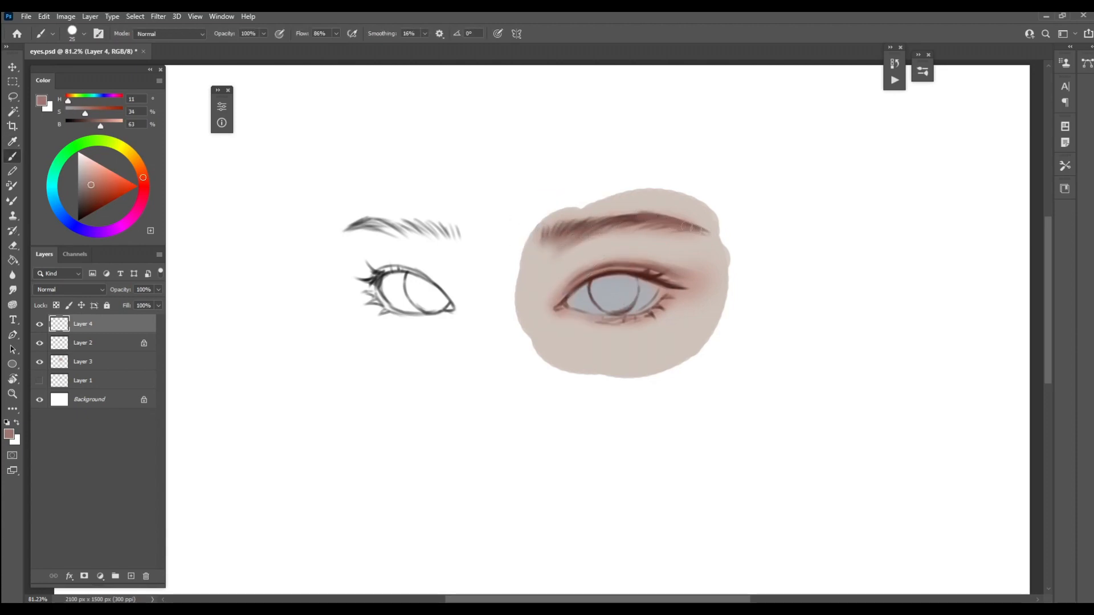
Paint over the right-hand eye's outer lower lashes with sampled reddish brown, merging them into a soft lower-lid shadow
key(i)
alt+click(660, 308)
key(bracketright)
key(bracketleft)
drag(628, 320, 647, 313)
mouse_move(644, 308)
mouse_down()
mouse_move(660, 290)
mouse_move(656, 299)
mouse_move(670, 299)
mouse_up()
alt+click(651, 308)
alt+click(606, 318)
alt+click(655, 310)
Extend the reddish-brown shadow along the middle and inner part of the right-hand eye's lower lid
key(bracketright)
key(bracketright)
key(bracketright)
key(bracketleft)
mouse_move(617, 325)
mouse_down()
mouse_move(642, 323)
mouse_move(588, 318)
mouse_up()
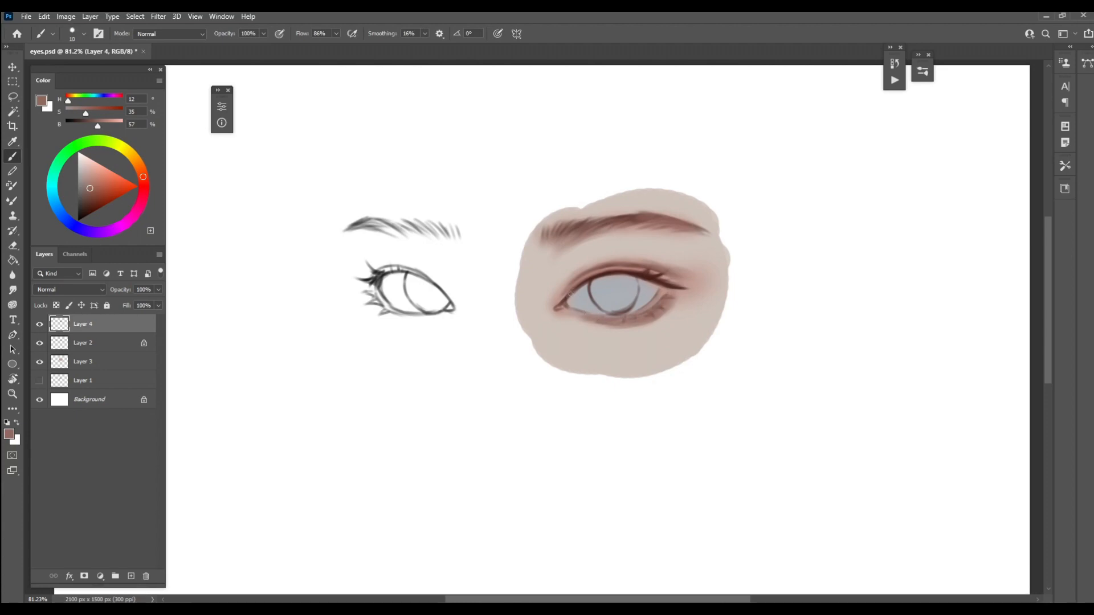
Shade the rim around the right-hand eyeball, from the inner corner and lower lid to the outer upper lid, with sampled reddish browns
alt+click(568, 299)
key(bracketright)
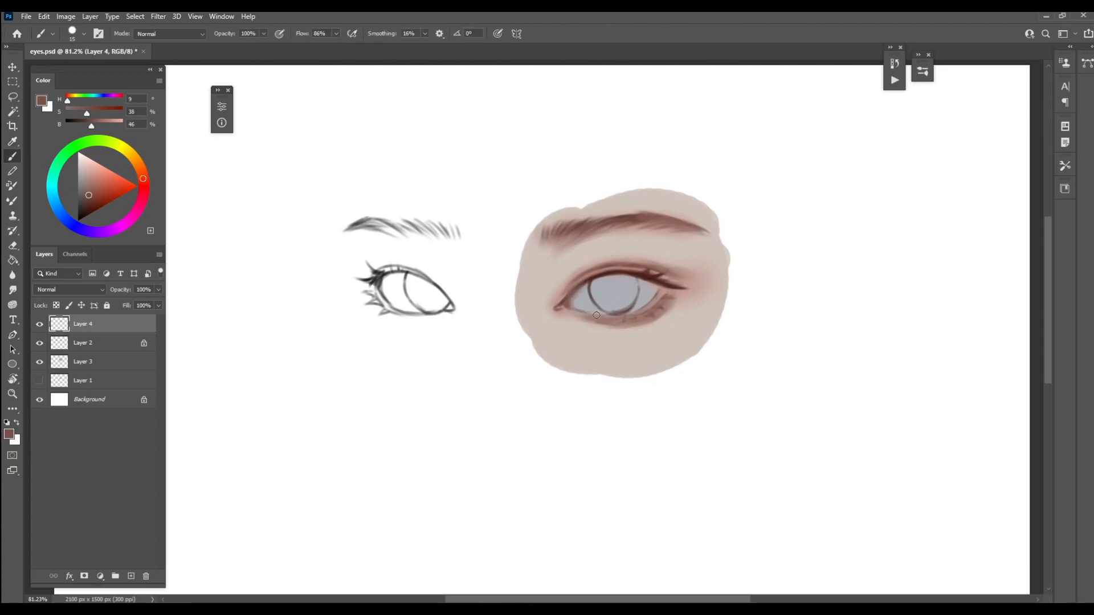
key(bracketleft)
key(bracketleft)
key(bracketright)
alt+click(649, 283)
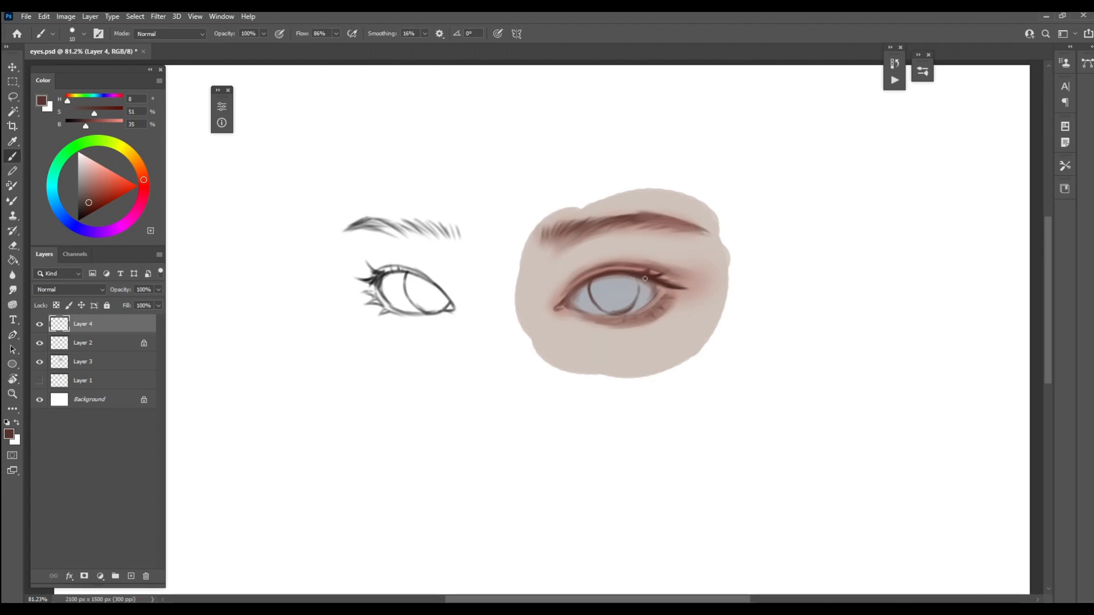
alt+click(650, 285)
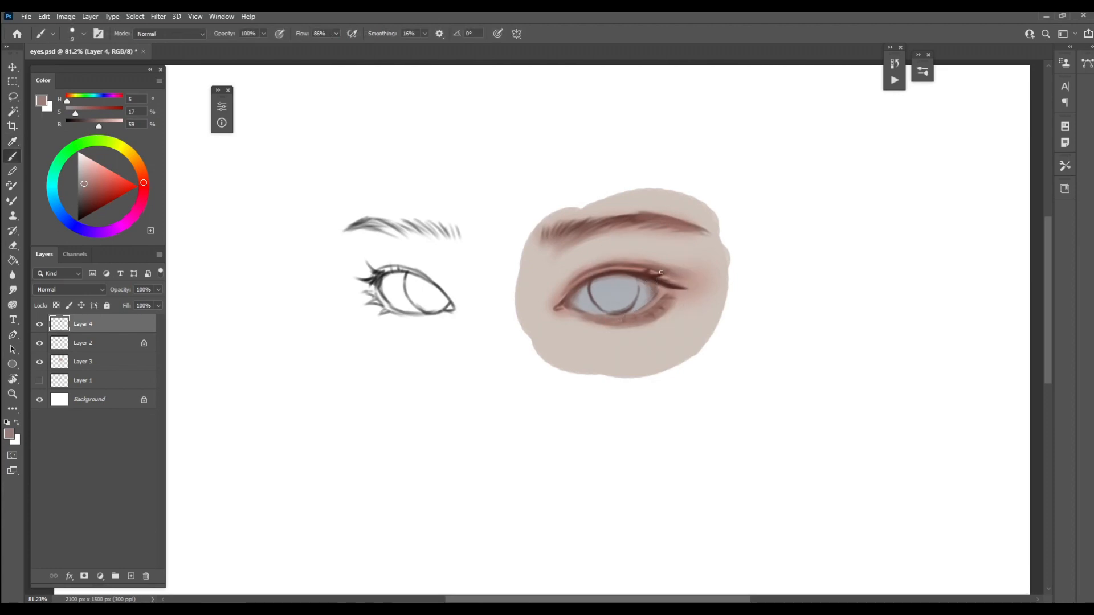
Paint over the right-hand eye's inner corner (H 9, S 36, B 51) and soften the lower lid (H 11, S 30, B 62)
alt+click(564, 301)
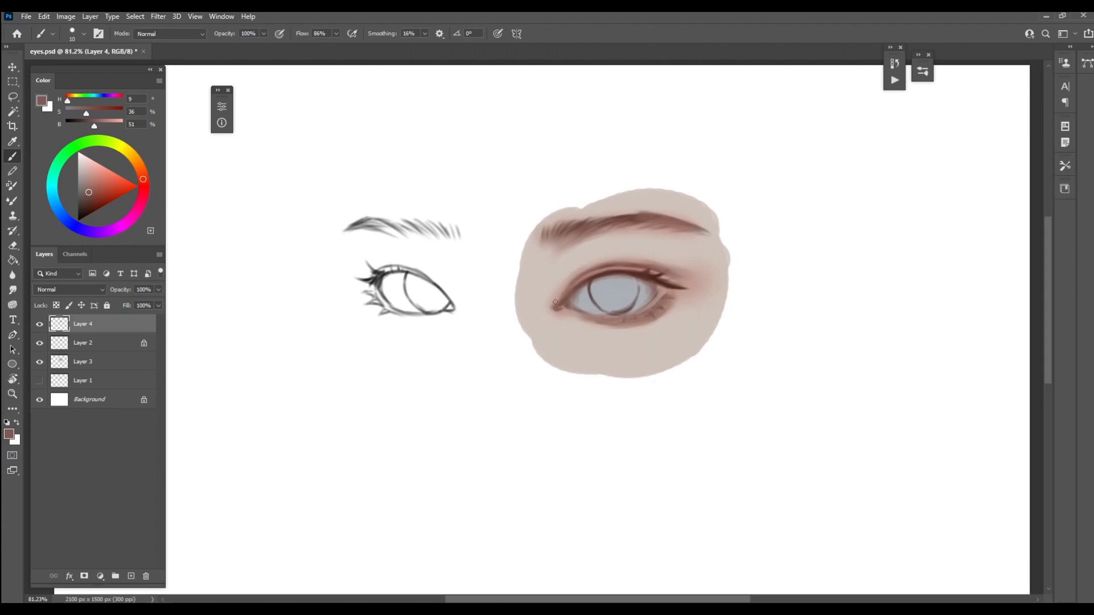
key(bracketright)
alt+click(597, 321)
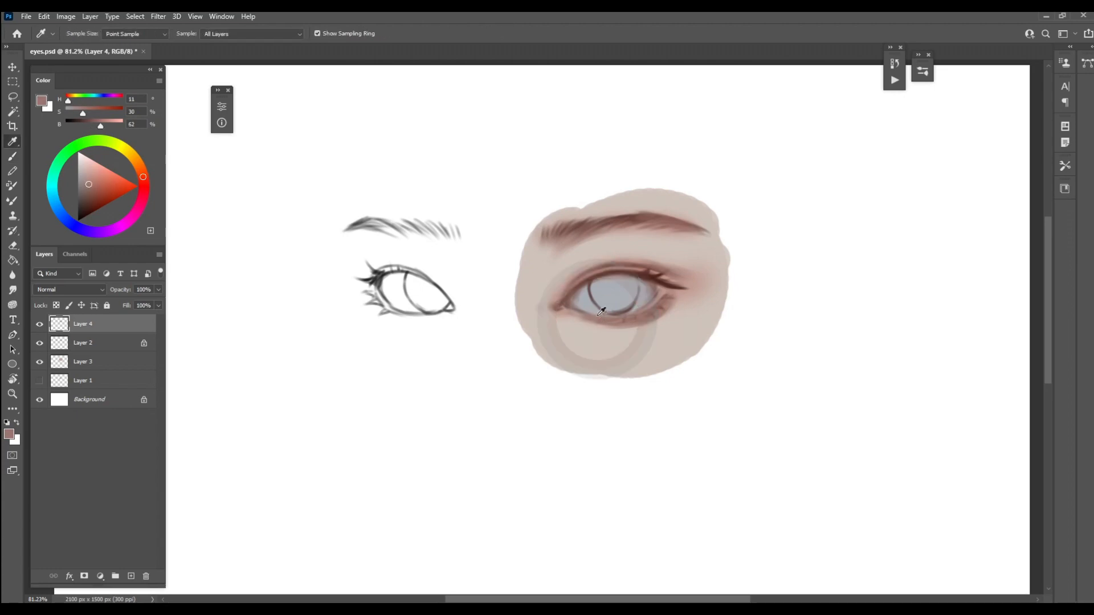
key(bracketright)
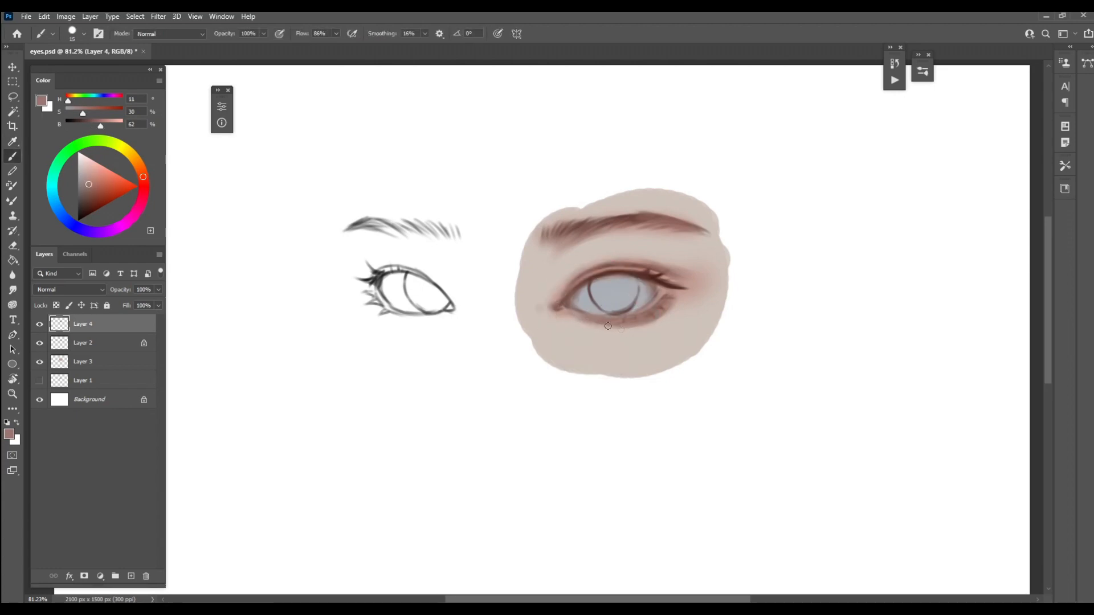
Shade the skin between the right-hand eye's outer upper lid and the eyebrow's tail with a larger brush in soft reddish brown
key(bracketright)
alt+click(688, 274)
key(bracketright)
key(bracketright)
key(bracketright)
mouse_move(668, 262)
mouse_down()
mouse_move(706, 274)
mouse_move(666, 255)
mouse_move(713, 256)
mouse_move(680, 258)
mouse_move(701, 254)
mouse_move(696, 267)
mouse_move(682, 269)
mouse_move(712, 242)
mouse_move(692, 261)
mouse_move(675, 263)
mouse_move(689, 245)
mouse_move(650, 256)
mouse_move(684, 242)
mouse_move(682, 256)
mouse_move(697, 239)
mouse_move(696, 264)
mouse_move(713, 255)
mouse_move(702, 270)
mouse_move(690, 254)
mouse_move(653, 258)
mouse_move(692, 236)
mouse_move(702, 261)
mouse_move(690, 280)
mouse_up()
key(bracketright)
key(bracketright)
alt+click(683, 243)
Clean up the skin around the right-hand eye's outer lower corner with a sampled light skin tone and a smaller brush
key(bracketleft)
key(bracketleft)
key(bracketleft)
alt+click(684, 302)
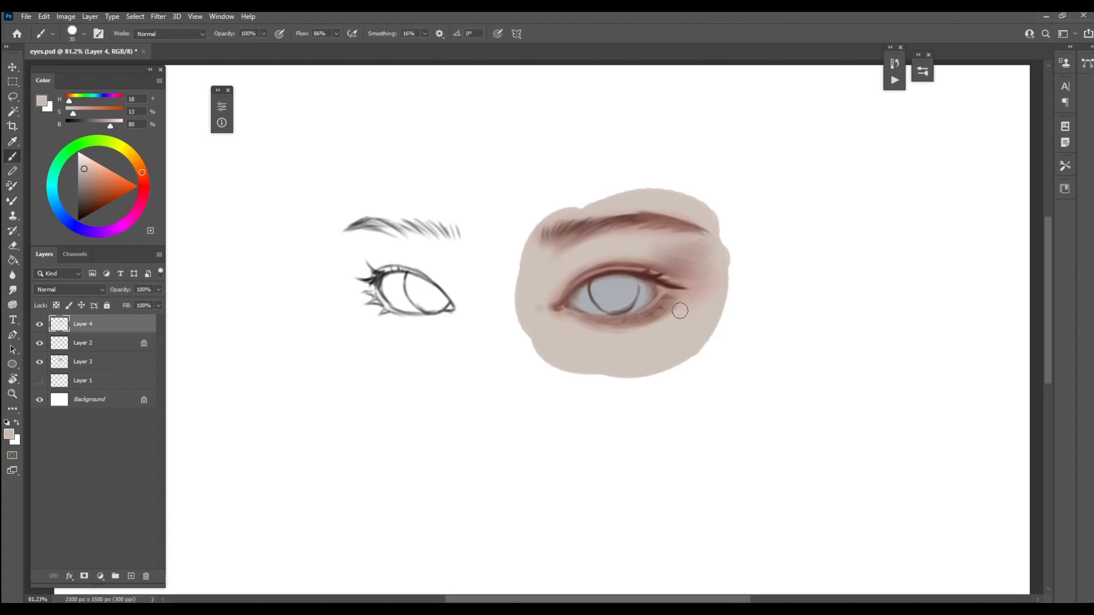
key(bracketleft)
Unlock the transparent pixels of Layer 2 and erase the iris outline inside the right-hand eye
click(56, 306)
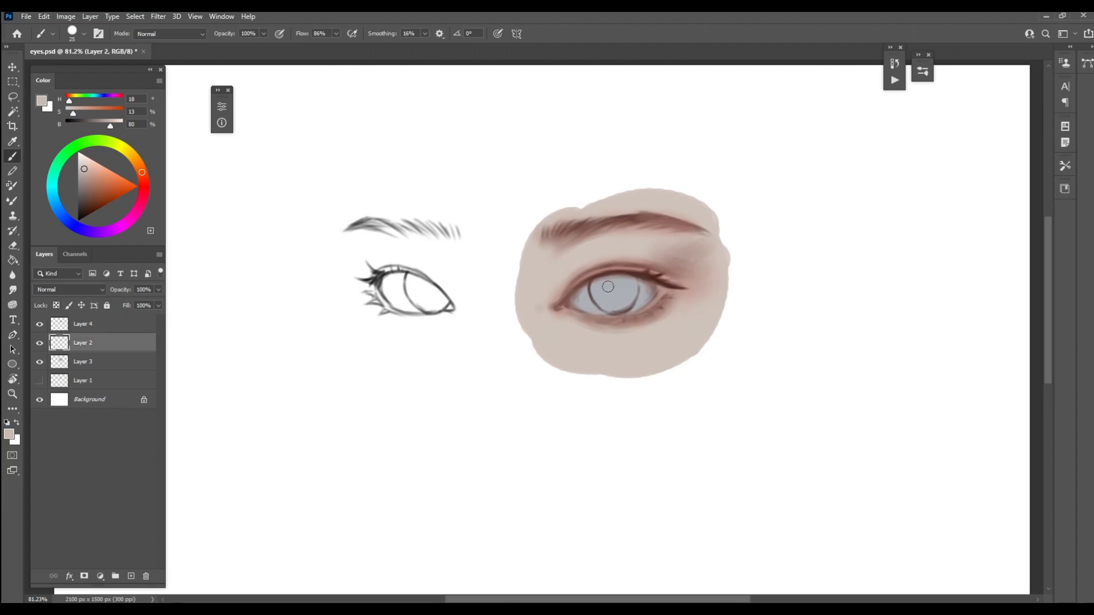
key(e)
key(bracketleft)
key(bracketleft)
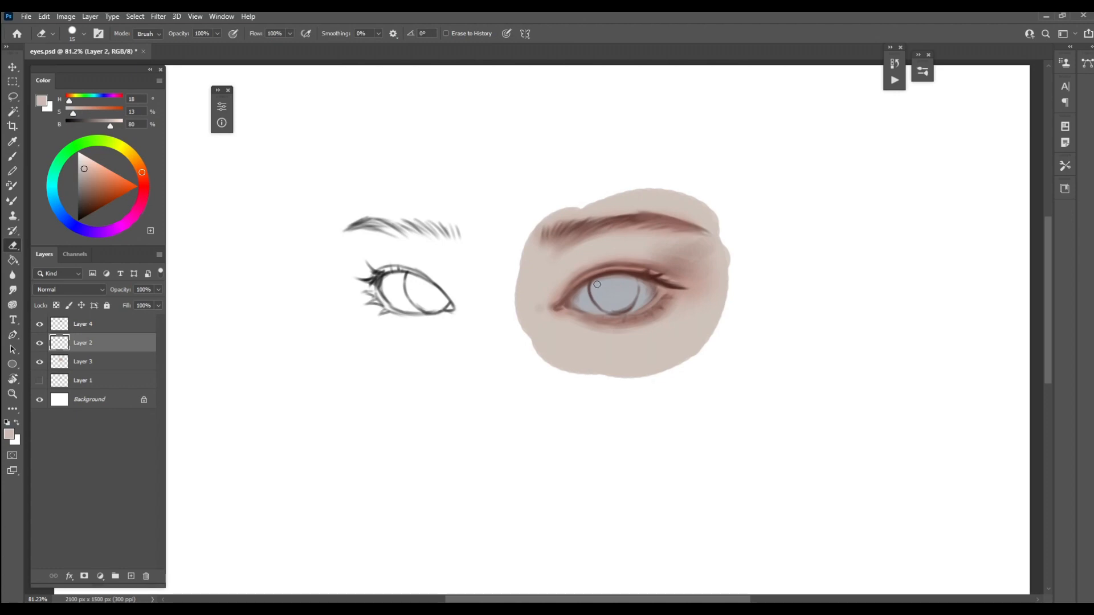
key(bracketleft)
key(bracketleft)
key(bracketright)
Add a new layer above Layer 4 and paint the right-hand iris in muted blue-violet (H 246, S 17, B 66)
click(124, 325)
click(131, 576)
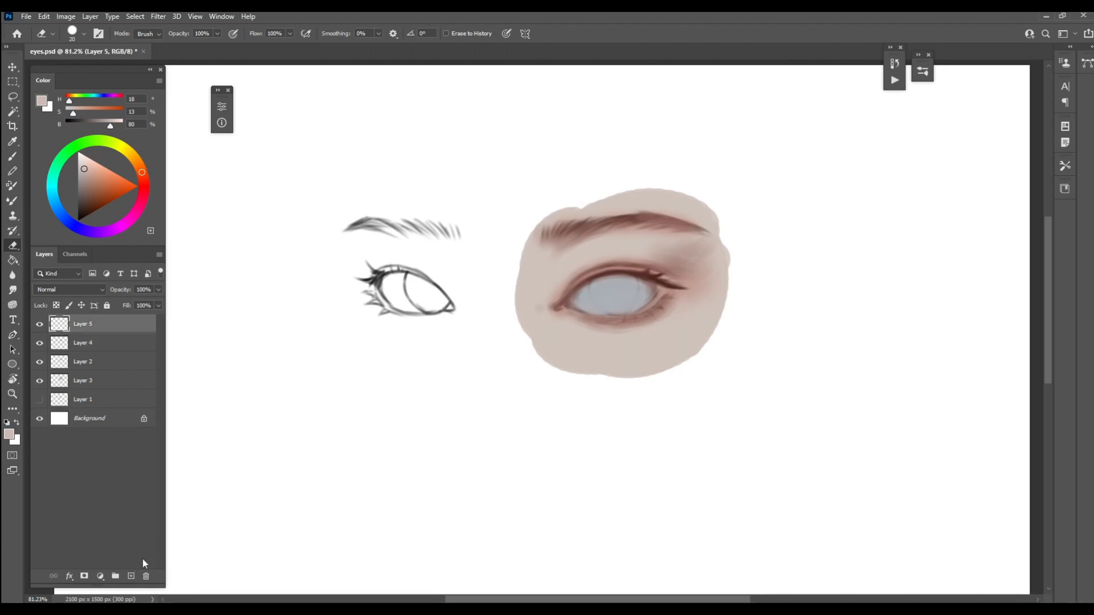
key(b)
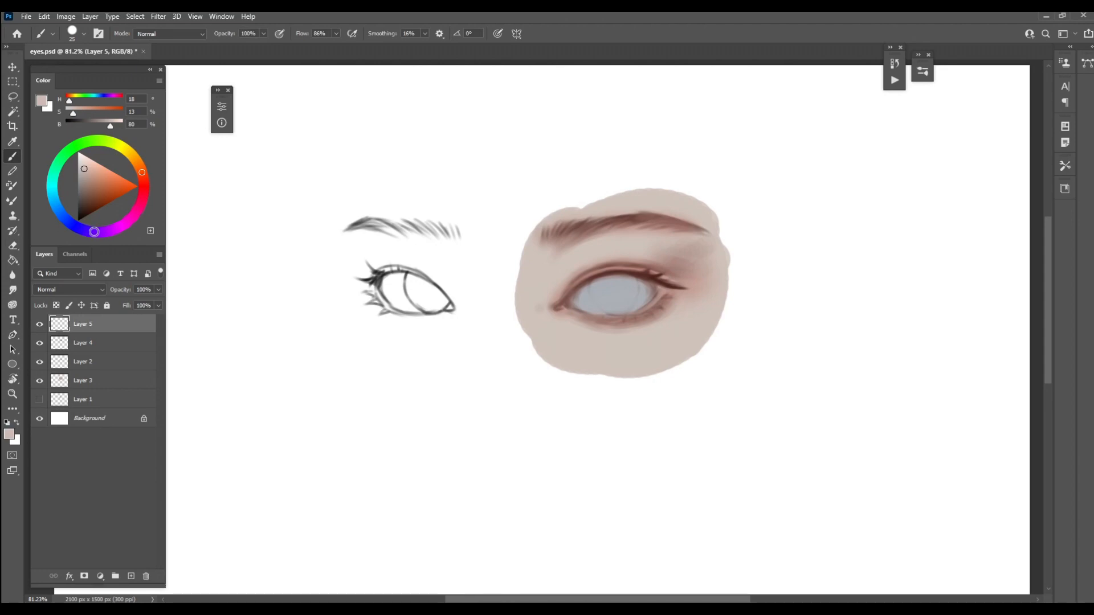
click(92, 231)
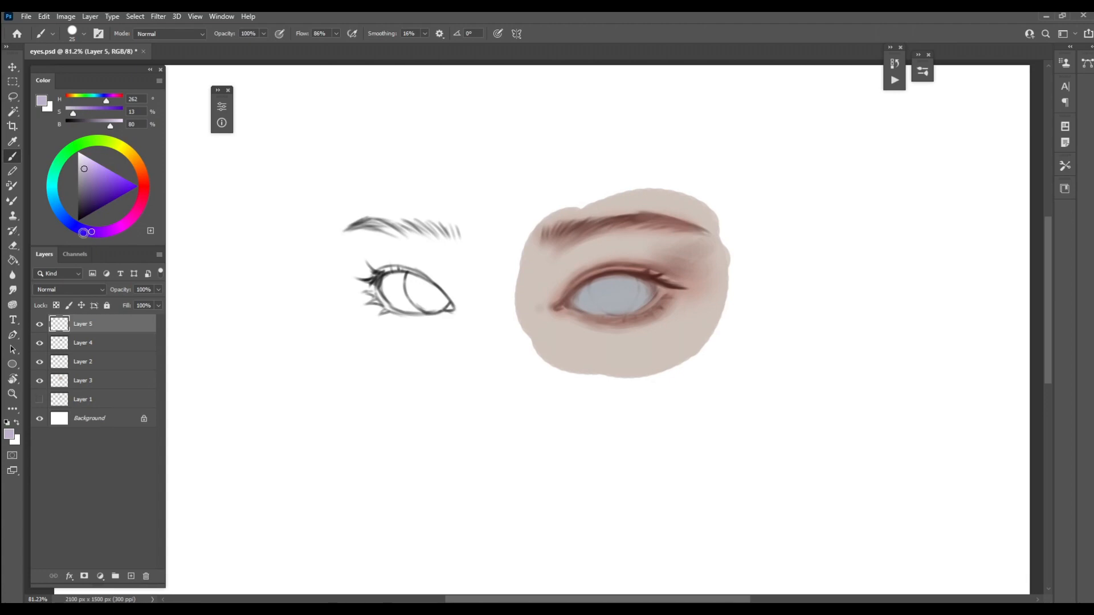
click(80, 228)
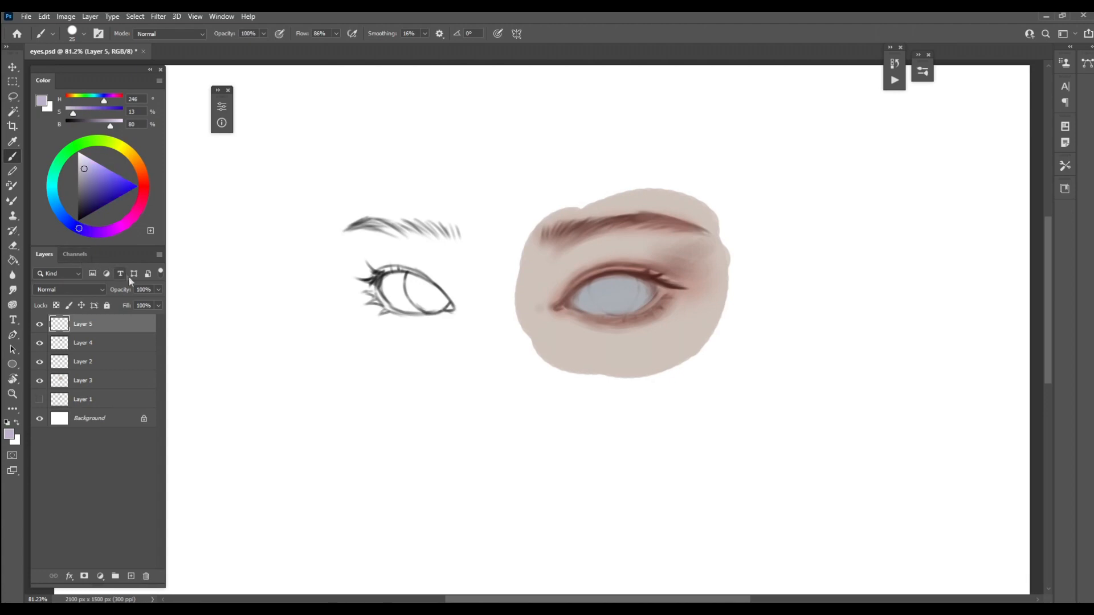
key(bracketright)
key(bracketright)
click(82, 177)
mouse_move(615, 294)
mouse_down()
mouse_move(616, 304)
mouse_move(612, 286)
mouse_move(601, 303)
mouse_move(618, 305)
mouse_move(606, 293)
mouse_move(634, 286)
mouse_move(626, 301)
mouse_up()
key(bracketleft)
key(bracketleft)
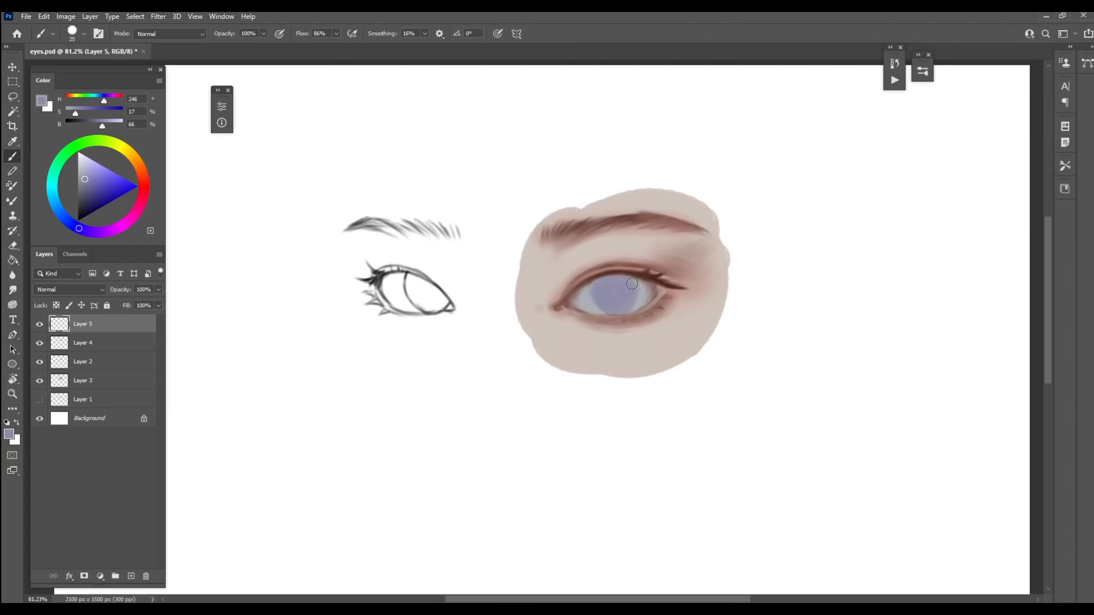
Paint the upper lid's edge above the iris in dark reddish brown (H 8, S 49, B 36) with a 10 px brush
key(bracketleft)
key(bracketright)
key(bracketleft)
alt+click(580, 287)
key(bracketleft)
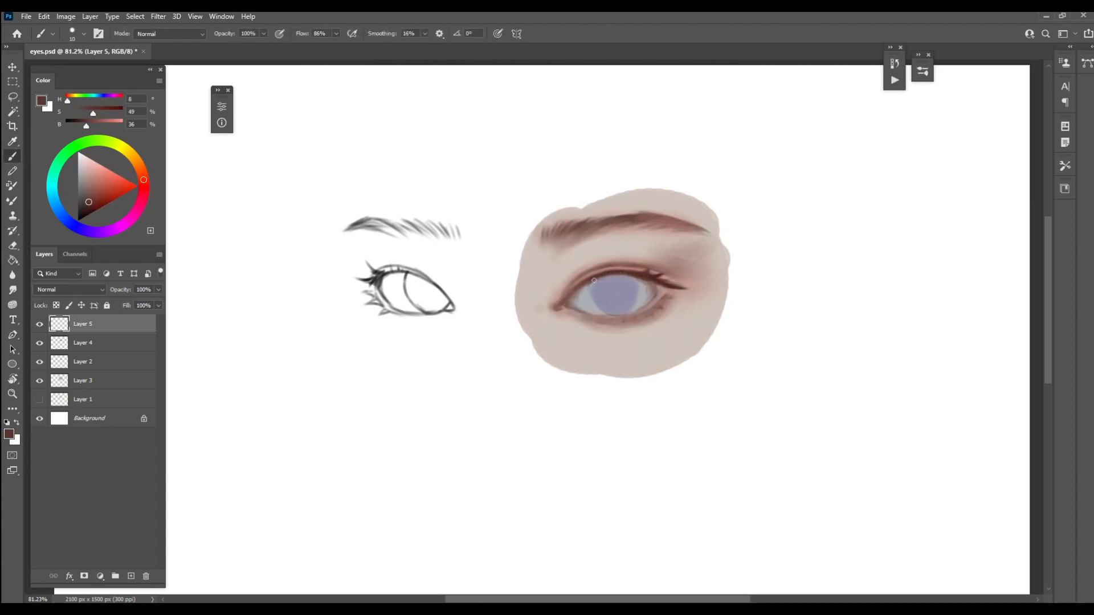
Refine the edges of the iris and eyeball with sampled blue-violet and gray, and the lower lid's rim with dark reddish brown
alt+click(604, 292)
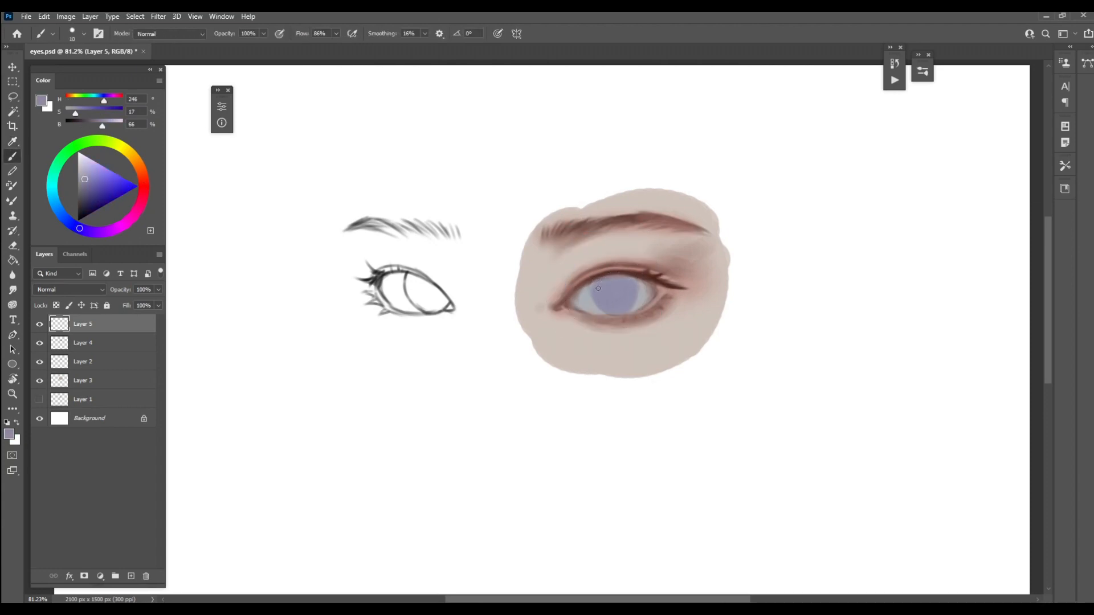
key(bracketleft)
alt+click(636, 298)
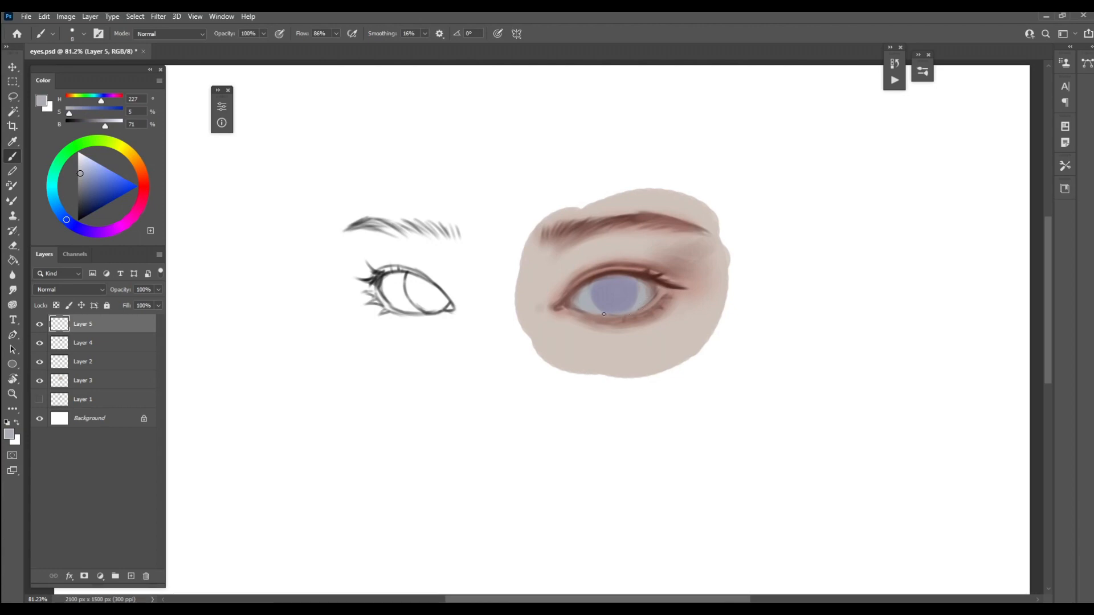
alt+click(631, 299)
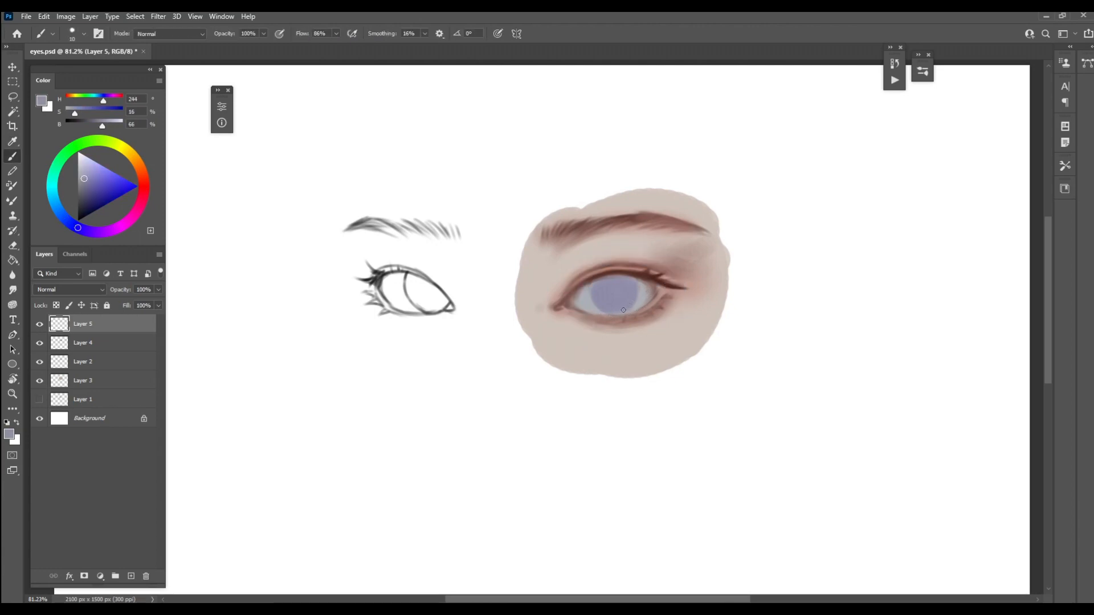
alt+click(656, 278)
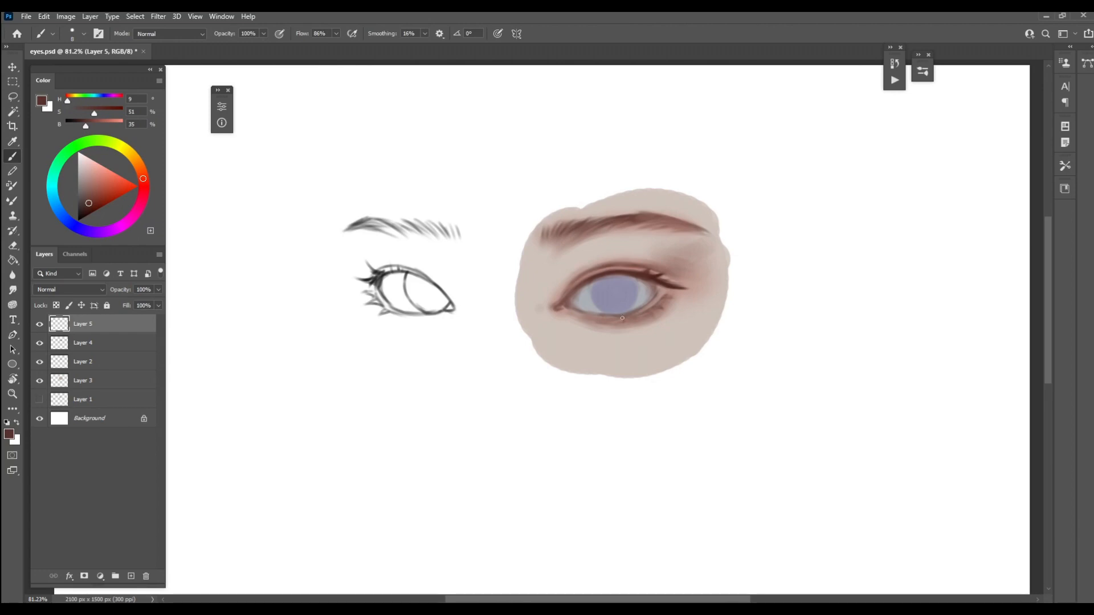
alt+click(604, 314)
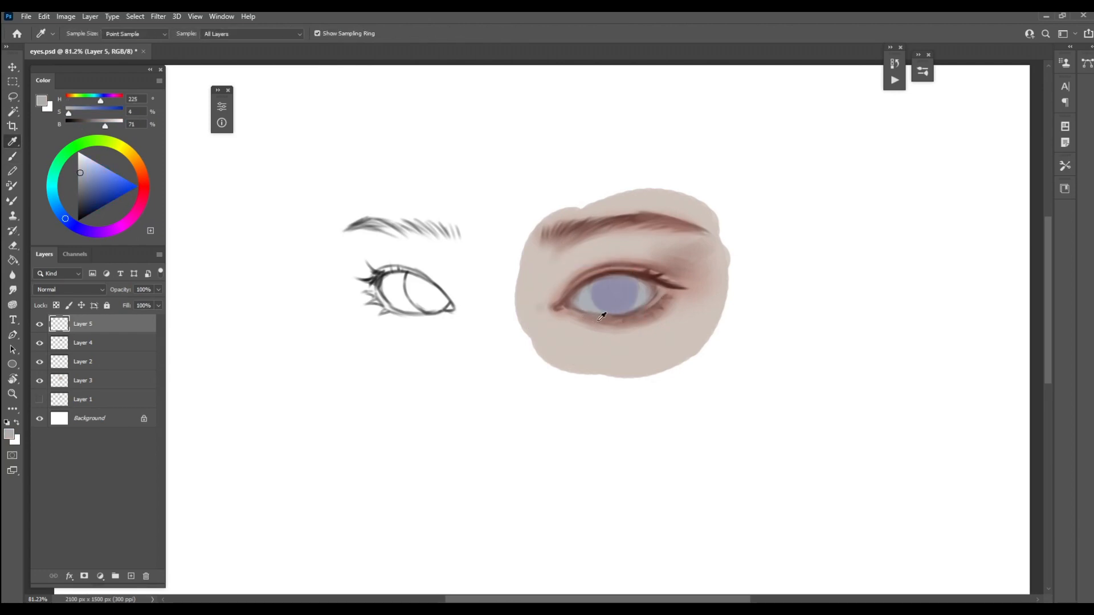
Add light skin-tone highlights along the right-hand eye's lower waterline, inner corner and upper lid, touching up the lower lid in reddish brown
alt+click(578, 330)
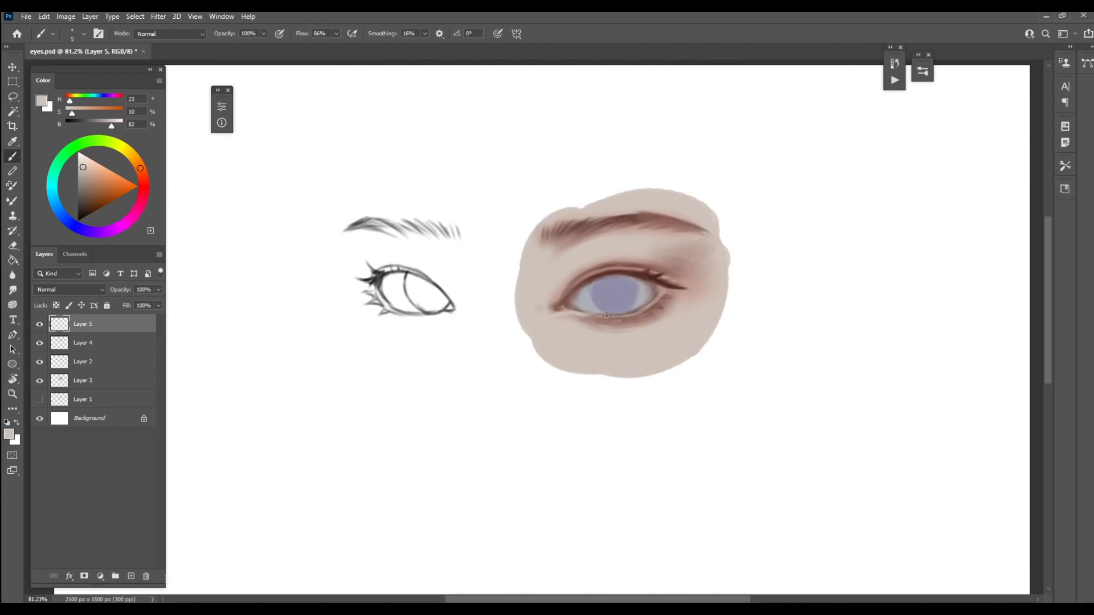
alt+click(638, 315)
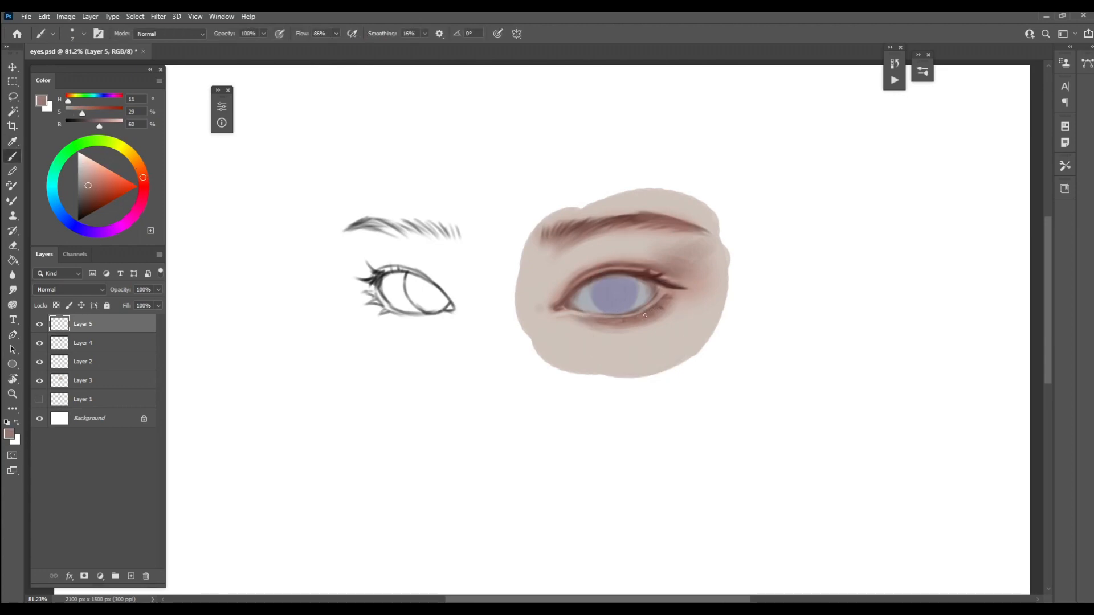
alt+click(650, 304)
alt+click(639, 239)
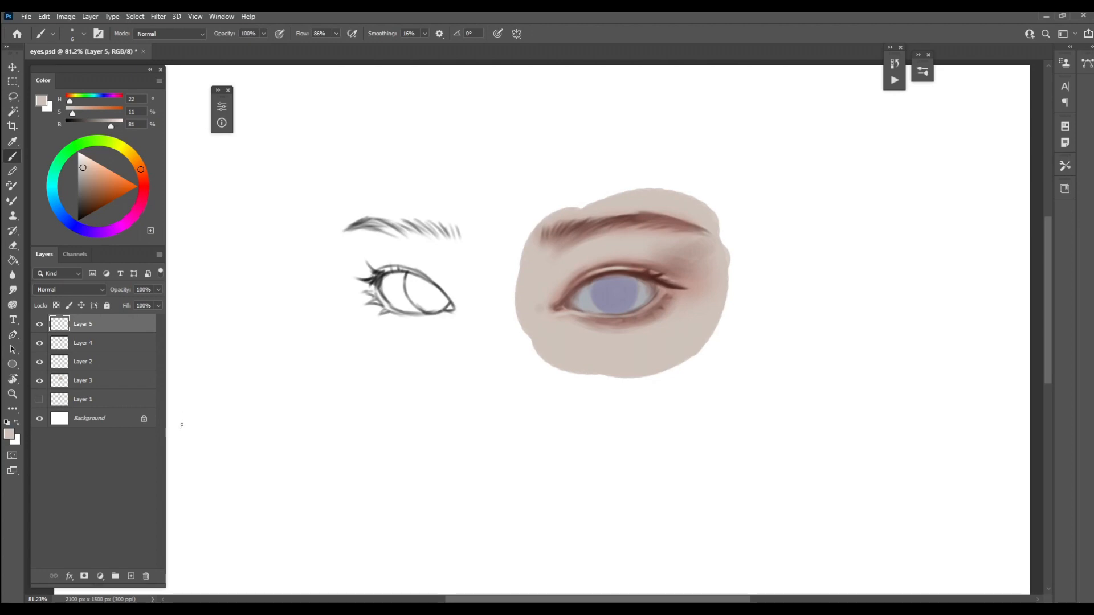
Merge Layer 5 down into Layer 4, then add a new layer above it in Multiply blend mode
right_click(134, 324)
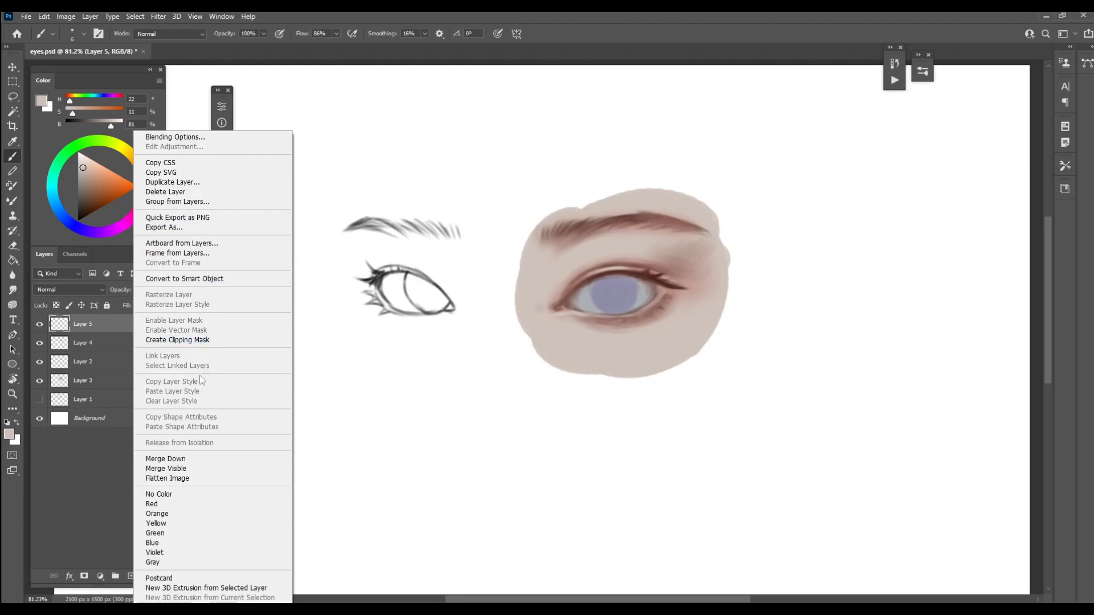
click(188, 461)
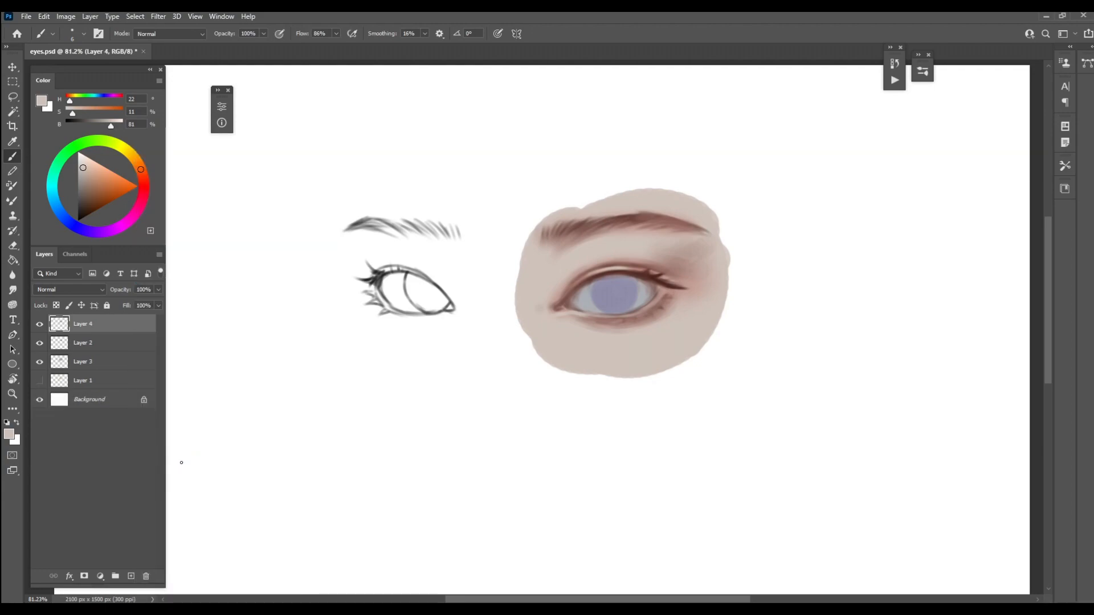
click(131, 576)
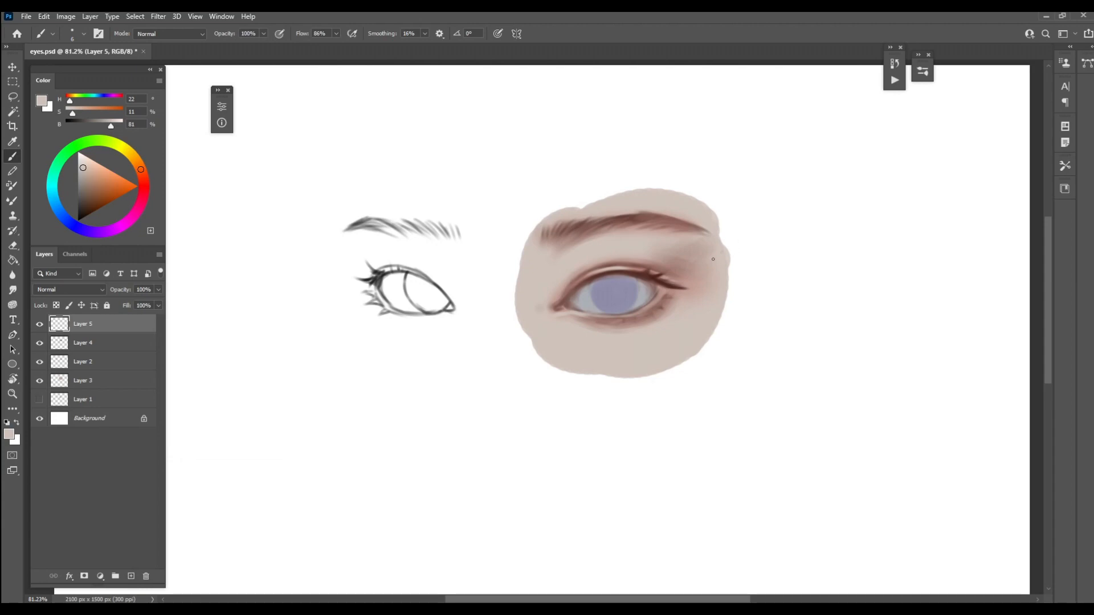
click(101, 289)
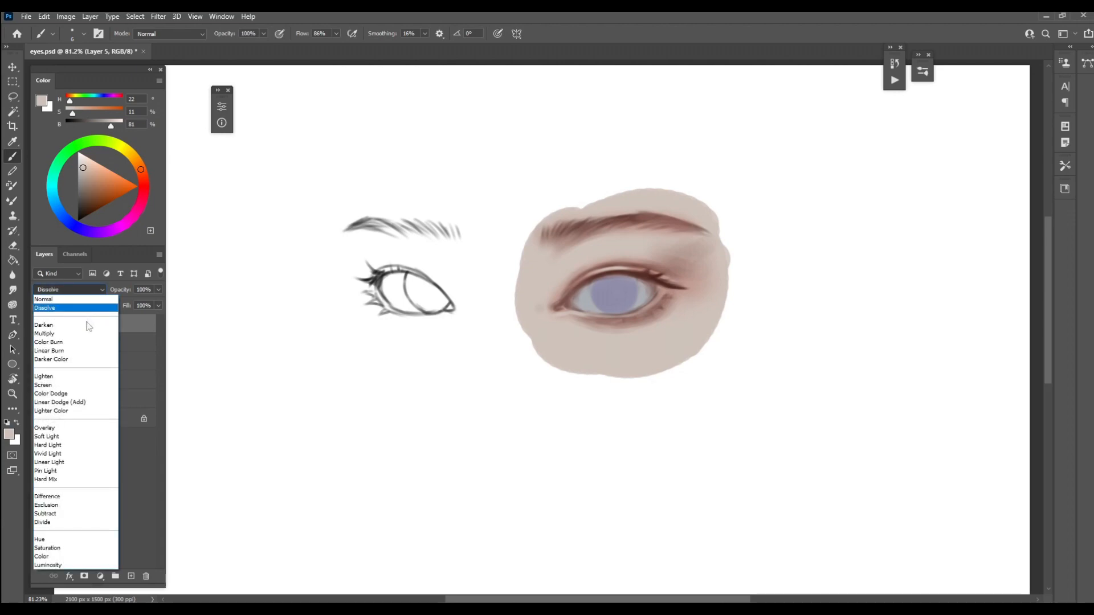
click(78, 329)
Tint the right-hand eye's inner corner in red (H 2, S 62, B 67) with the NPye Airbrush brush
right_click(633, 153)
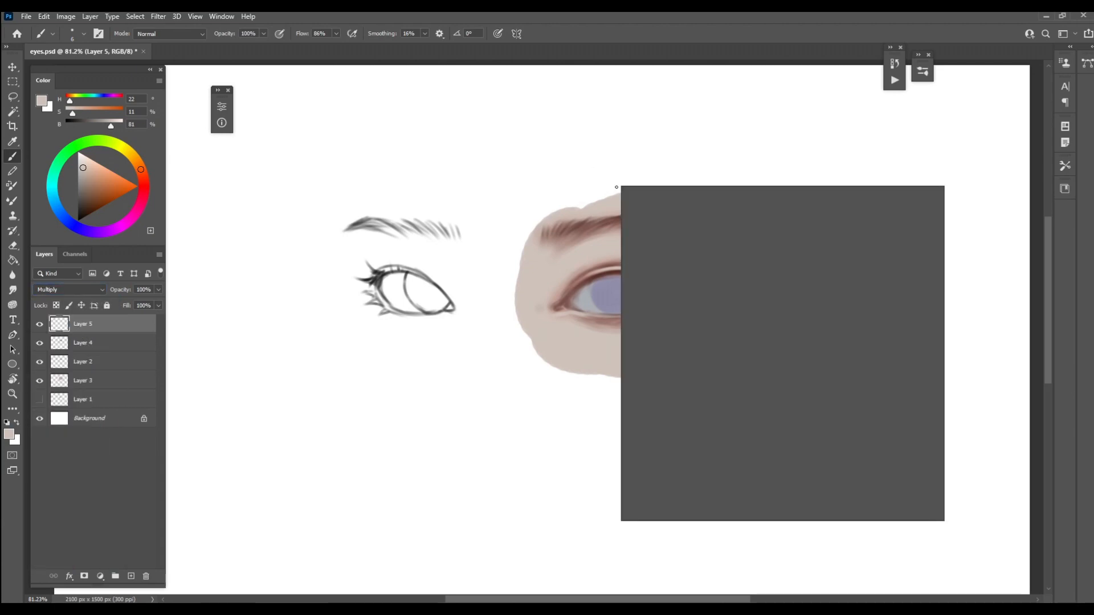
click(858, 379)
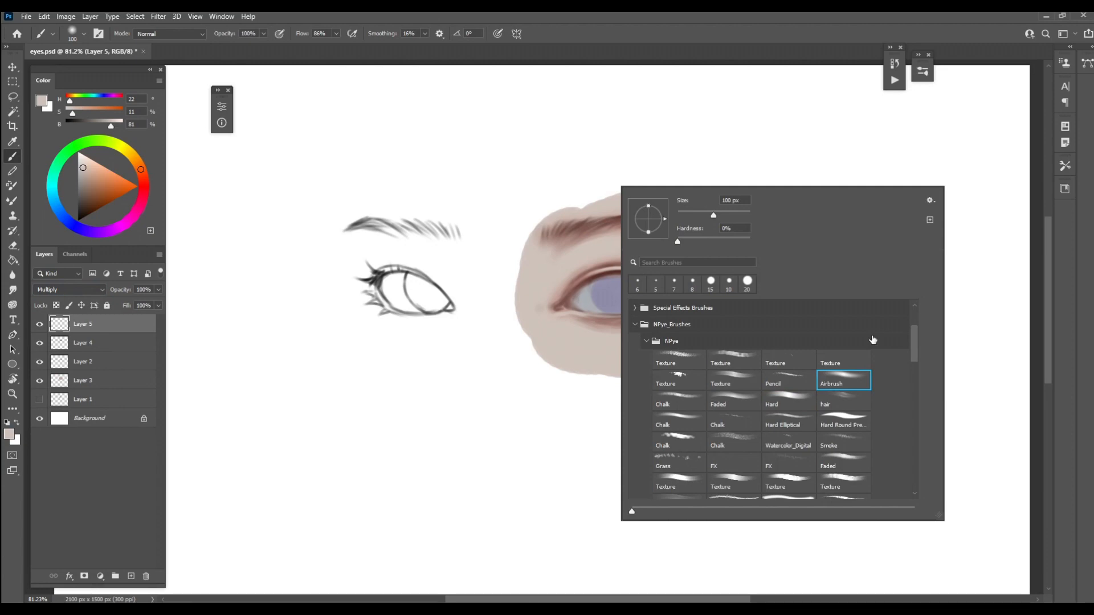
click(850, 48)
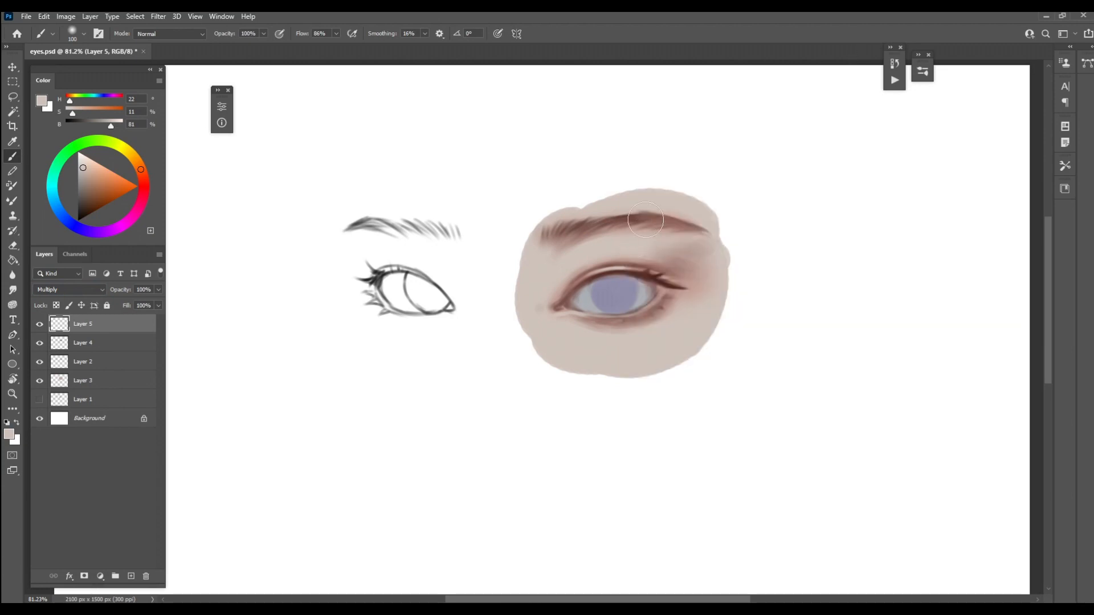
click(144, 185)
click(104, 189)
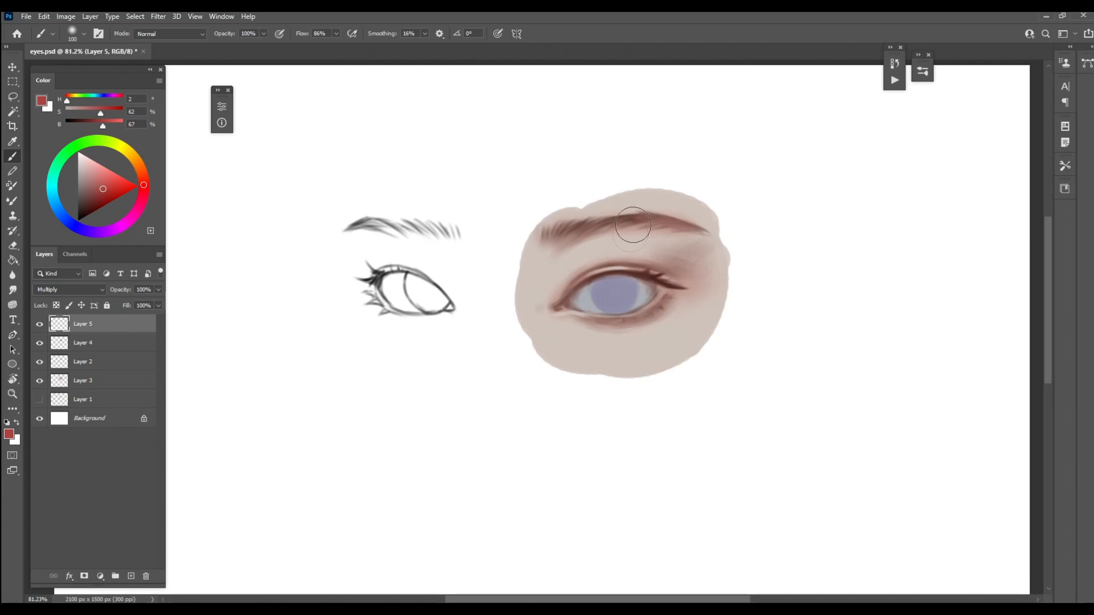
key(bracketleft)
key(bracketleft)
key(bracketleft)
key(bracketleft)
key(bracketleft)
key(bracketleft)
key(bracketleft)
key(bracketleft)
drag(564, 302, 562, 307)
Tint the right-hand eye's lid edges and outer corner in the same red with a fine airbrush of about 15 px
key(bracketleft)
key(bracketleft)
key(bracketleft)
key(bracketleft)
key(bracketleft)
key(bracketright)
key(bracketright)
key(bracketright)
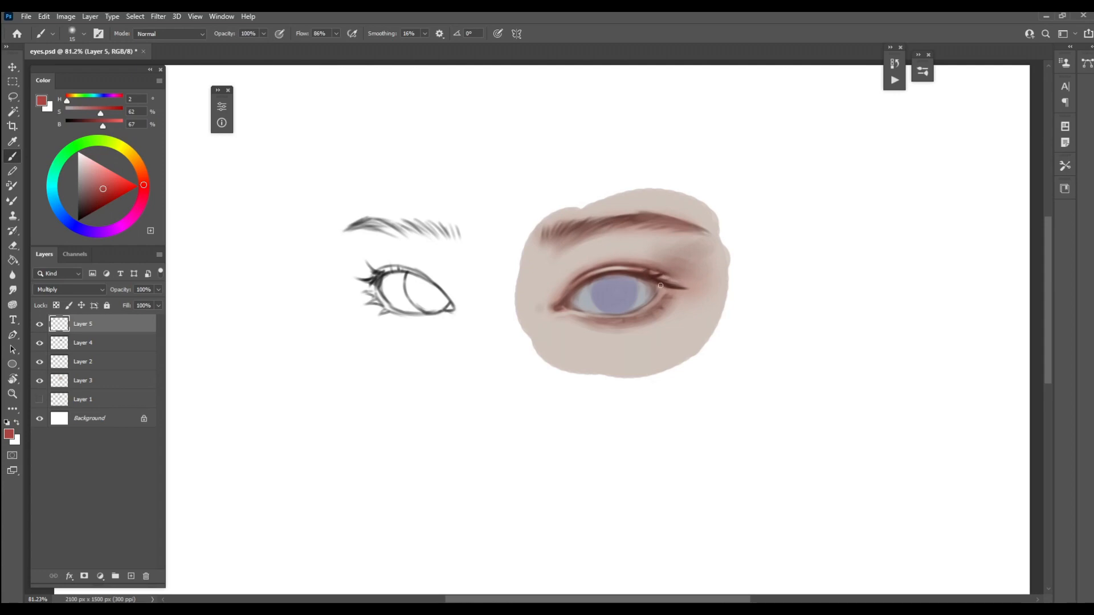
key(bracketleft)
Warm the right-hand eye's lower lid with orange-brown (H 20, S 62, B 67), using a small airbrush of about 15 to 30 px
click(141, 170)
key(bracketright)
key(bracketright)
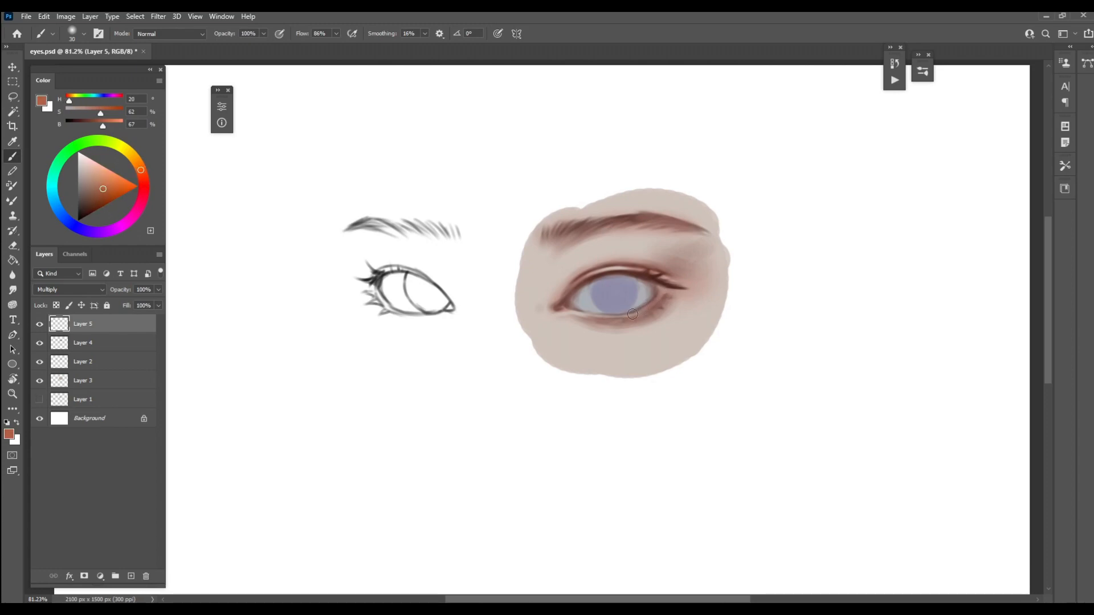
key(bracketleft)
key(bracketleft)
key(bracketright)
key(bracketright)
key(bracketleft)
key(bracketleft)
key(bracketright)
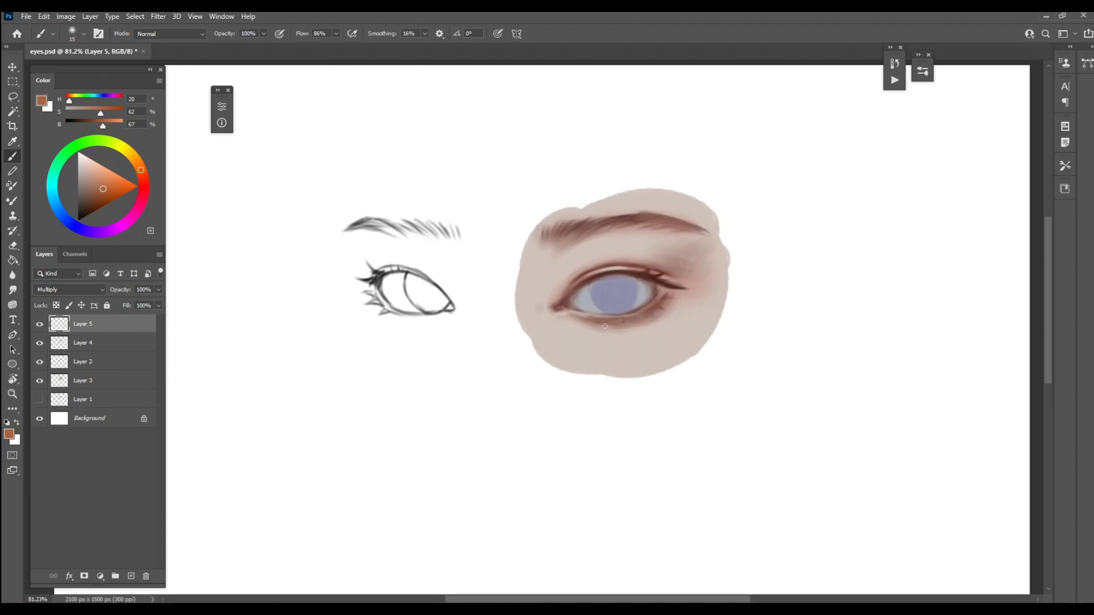
Softly tint the skin below the outer corner in orange-brown with a large airbrush up to 150 px
key(bracketright)
key(bracketright)
key(bracketright)
key(bracketright)
key(bracketright)
key(bracketright)
key(bracketright)
key(bracketright)
key(bracketright)
key(bracketright)
key(bracketright)
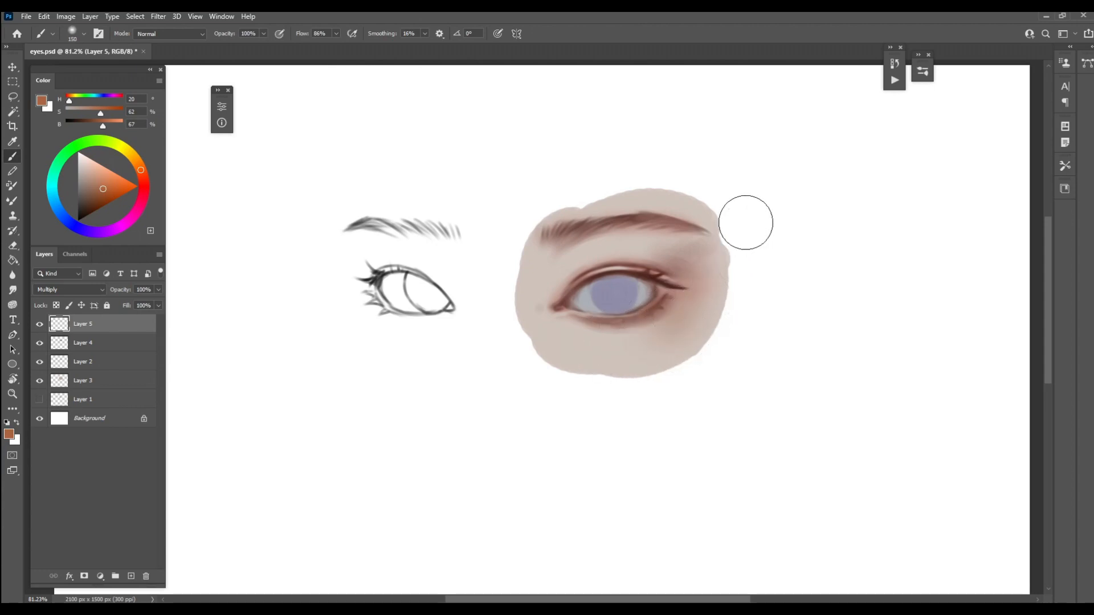
Tint the skin around the inner brow and beneath the eye in reddish brown (H 10, S 62, B 67) with a 150 to 175 px airbrush
drag(144, 175, 143, 178)
key(bracketright)
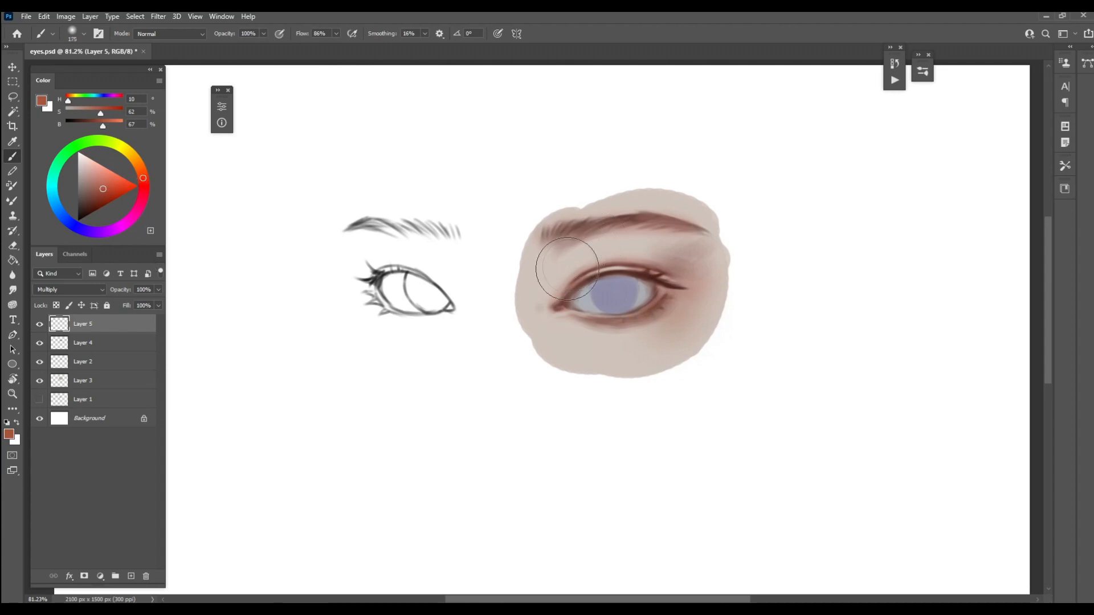
key(bracketleft)
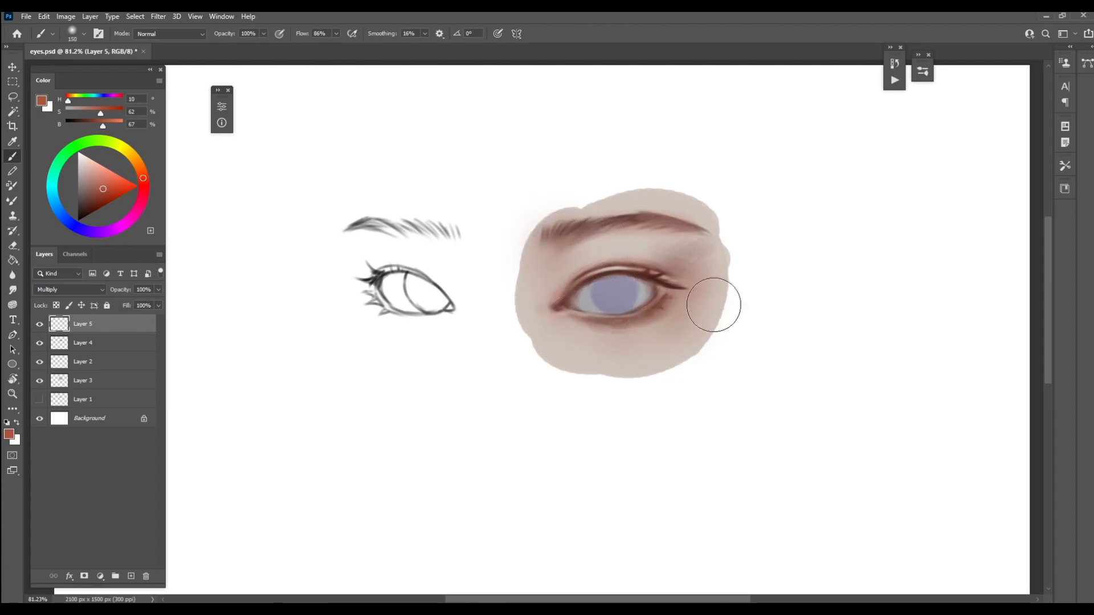
key(bracketleft)
key(bracketleft)
key(bracketright)
key(bracketright)
mouse_move(667, 240)
mouse_down()
mouse_move(718, 253)
mouse_move(683, 217)
mouse_move(710, 232)
mouse_up()
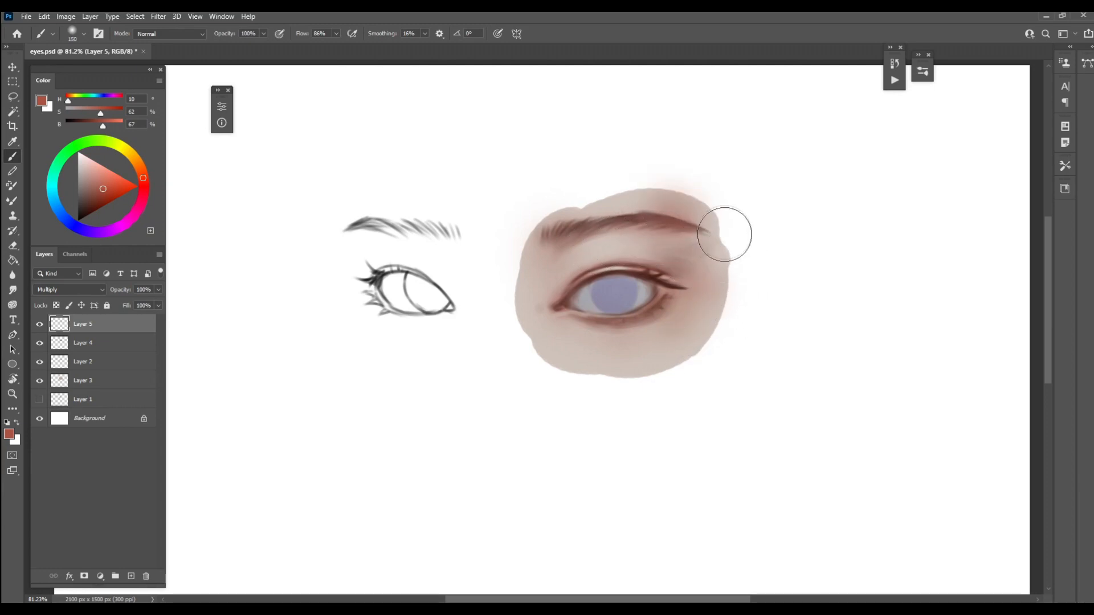
key(ctrl)
key(ctrl+z)
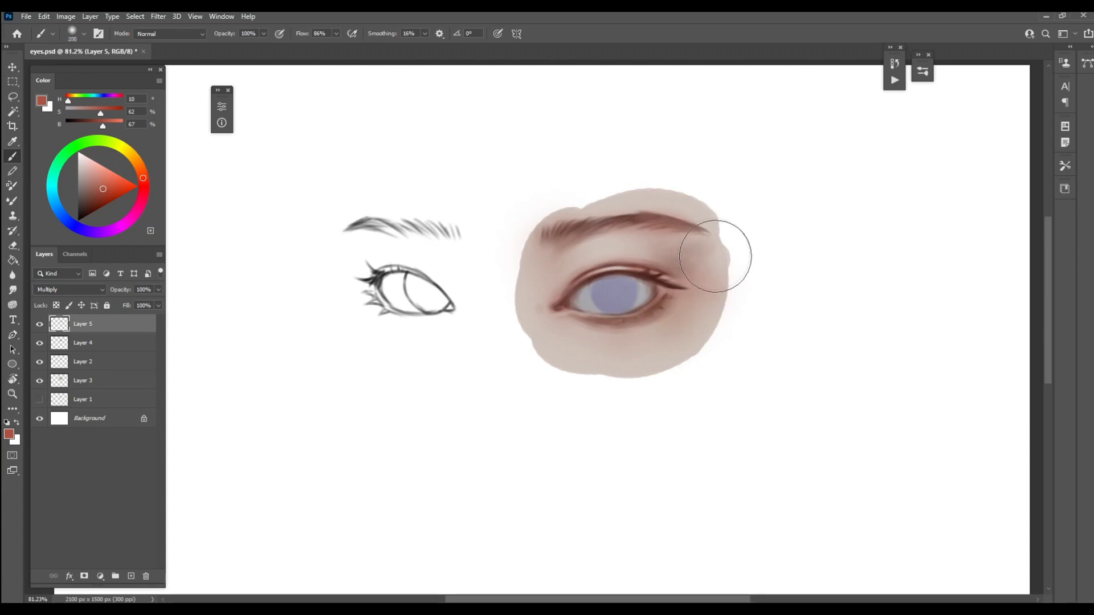
Deepen the outer corner and the skin below the brow's tail in the same reddish brown, varying the airbrush from about 70 to 200 px
key(bracketright)
key(bracketright)
key(bracketleft)
key(bracketleft)
key(bracketleft)
key(bracketleft)
key(bracketleft)
key(bracketleft)
key(bracketleft)
key(bracketleft)
key(bracketleft)
key(bracketleft)
key(bracketleft)
key(bracketleft)
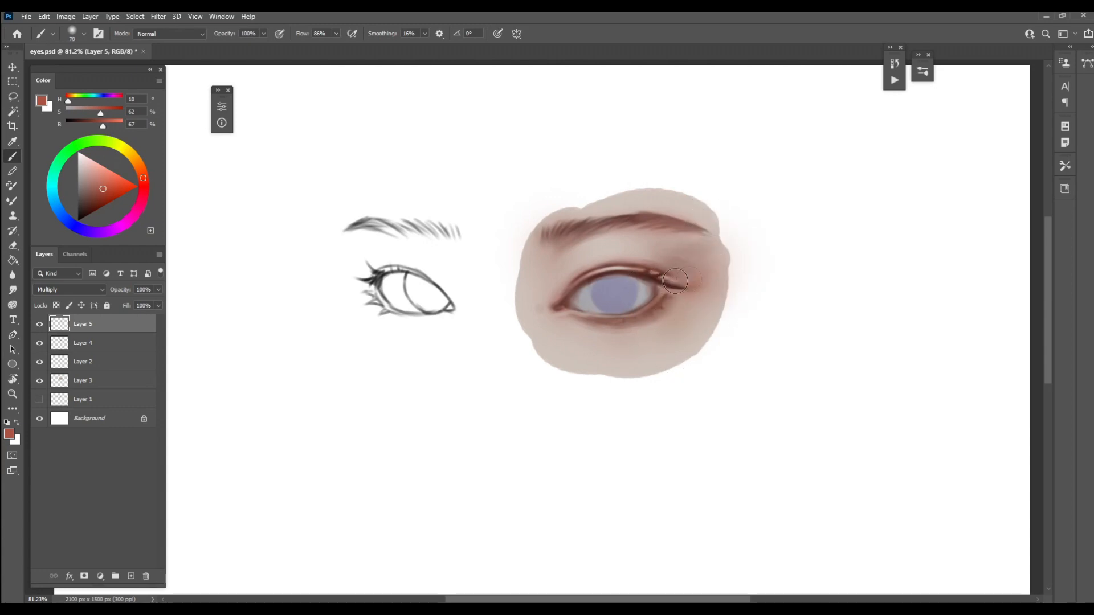
key(bracketright)
key(bracketright)
key(bracketright)
key(bracketright)
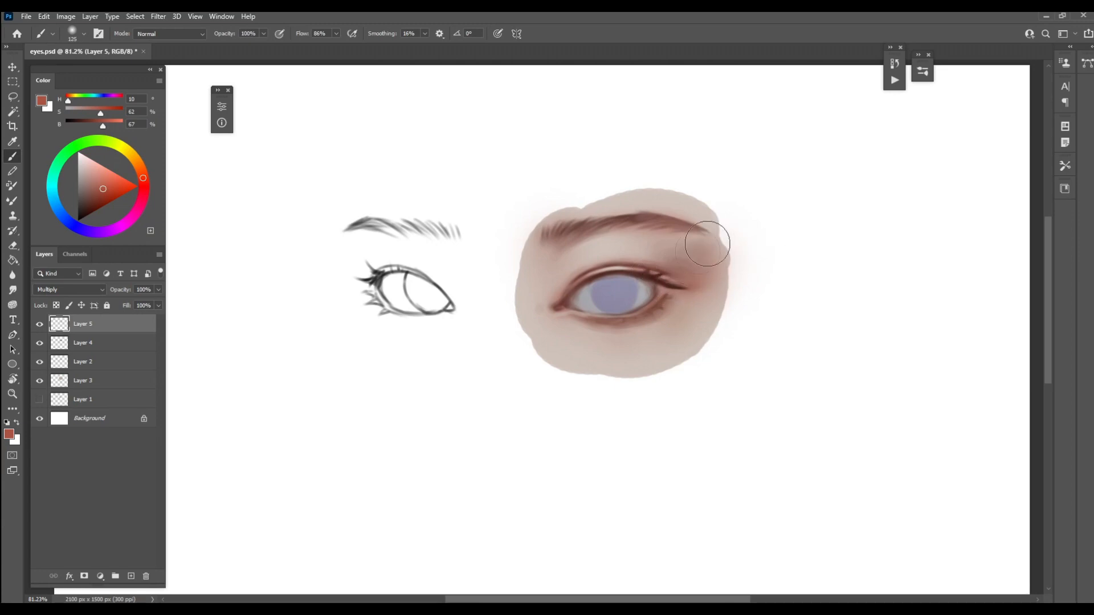
key(bracketright)
key(bracketright)
key(bracketright)
key(bracketright)
key(bracketleft)
key(bracketleft)
key(bracketleft)
Shade the upper eyeball and the iris's edges with sampled gray (H 240, S 4, B 67), using a 20 to 30 px airbrush
alt+click(598, 290)
key(bracketleft)
key(bracketleft)
key(bracketleft)
key(bracketleft)
key(bracketleft)
key(bracketleft)
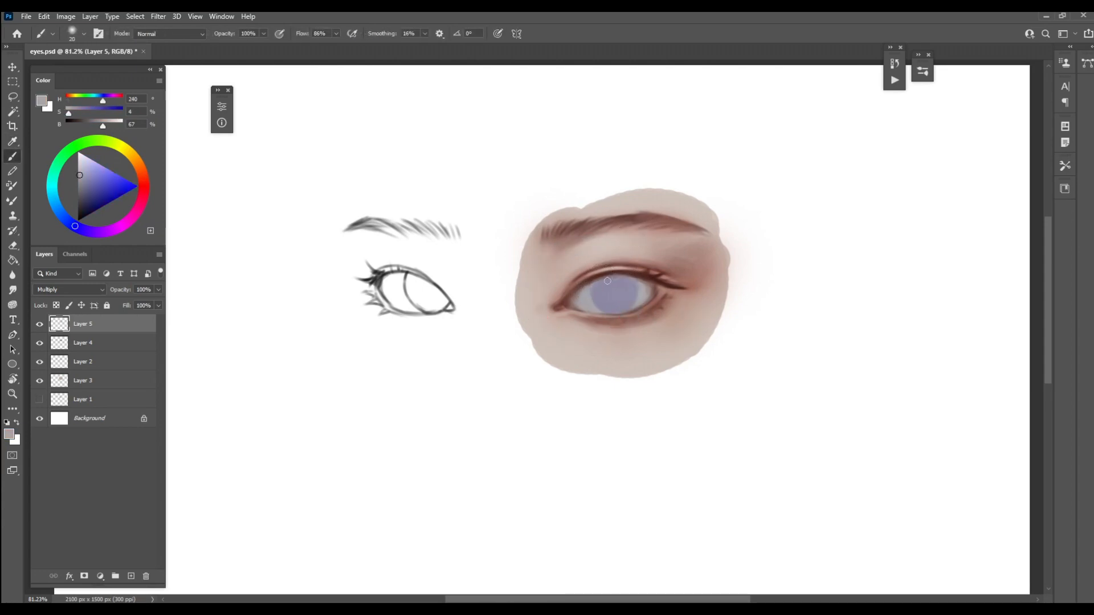
key(bracketright)
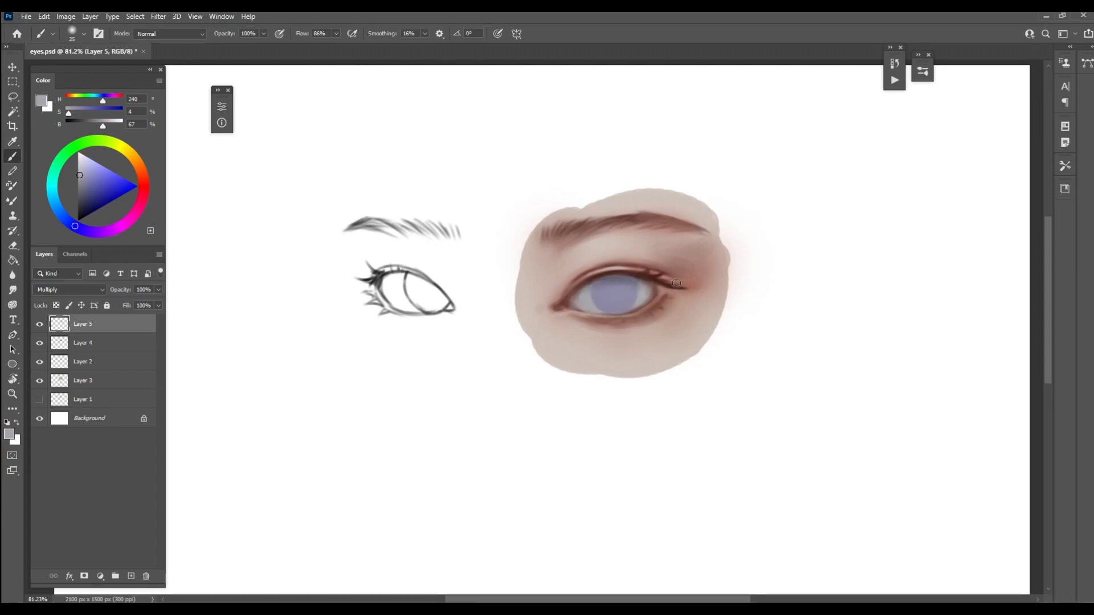
drag(649, 287, 642, 299)
key(bracketright)
key(Delete)
key(ctrl+z)
right_click(125, 325)
click(210, 339)
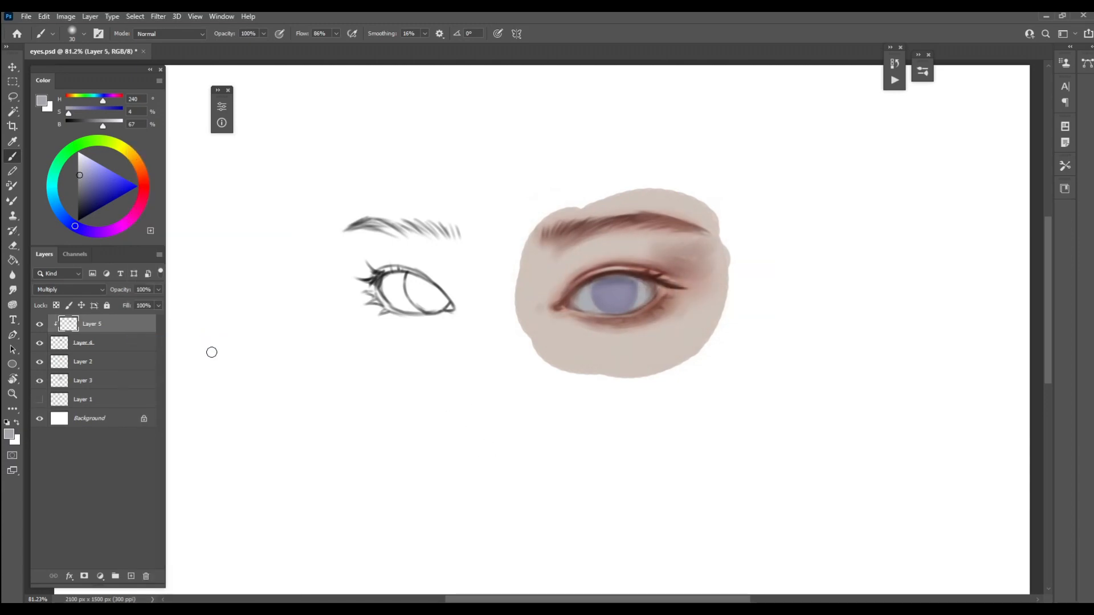
key(ctrl+z)
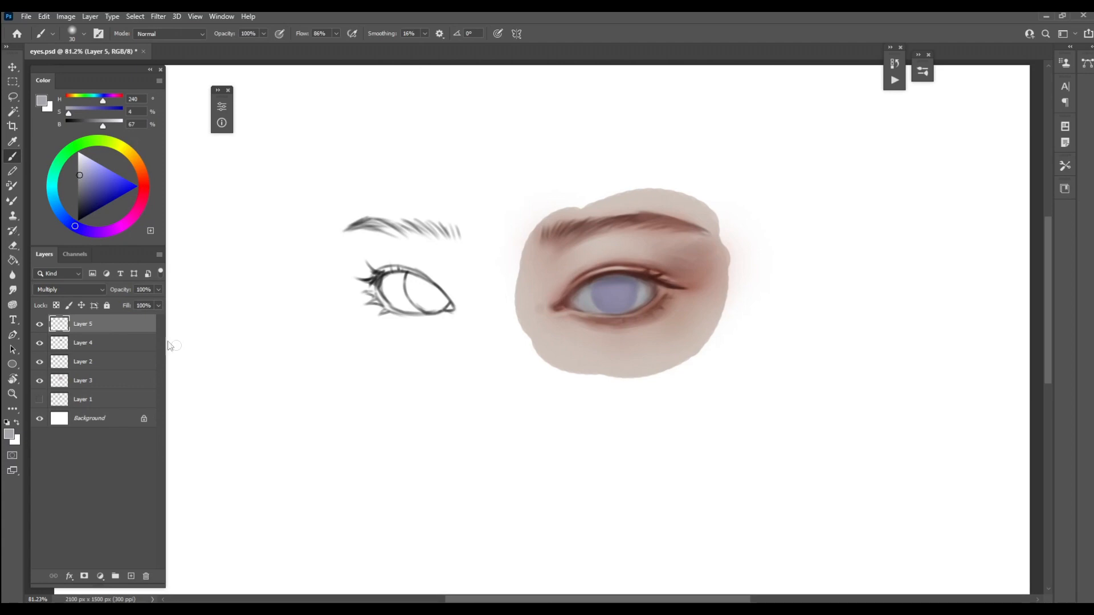
click(116, 363)
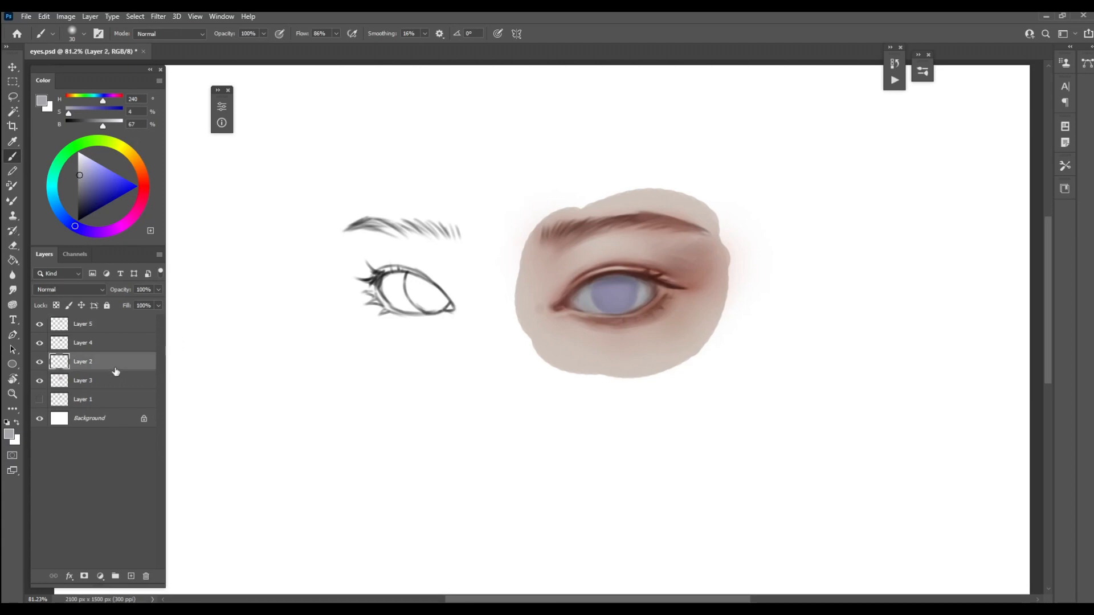
key(ctrl+e)
click(122, 346)
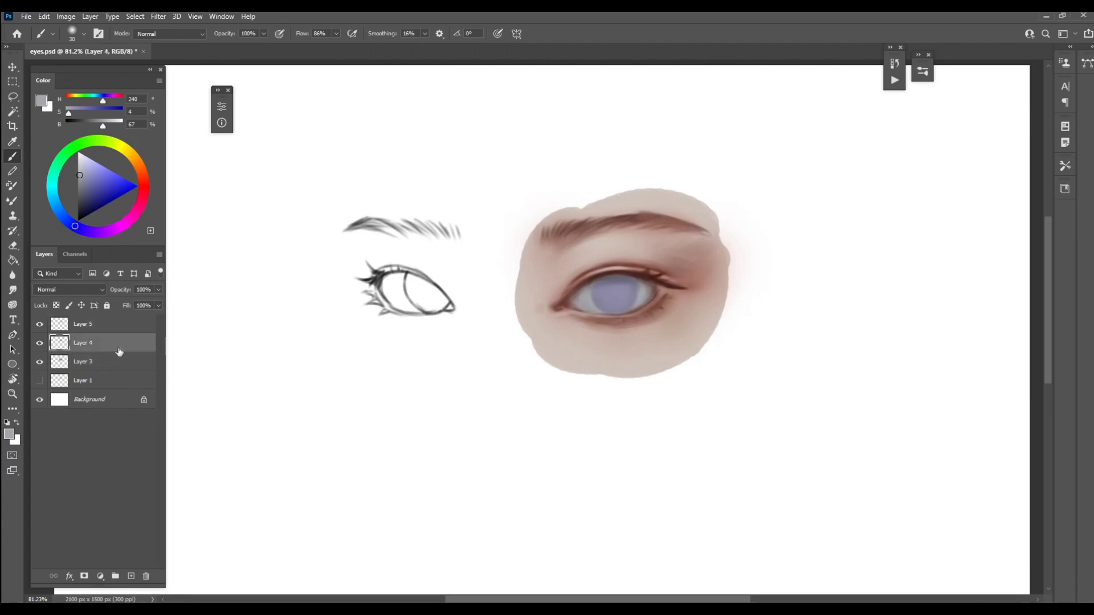
key(ctrl+z)
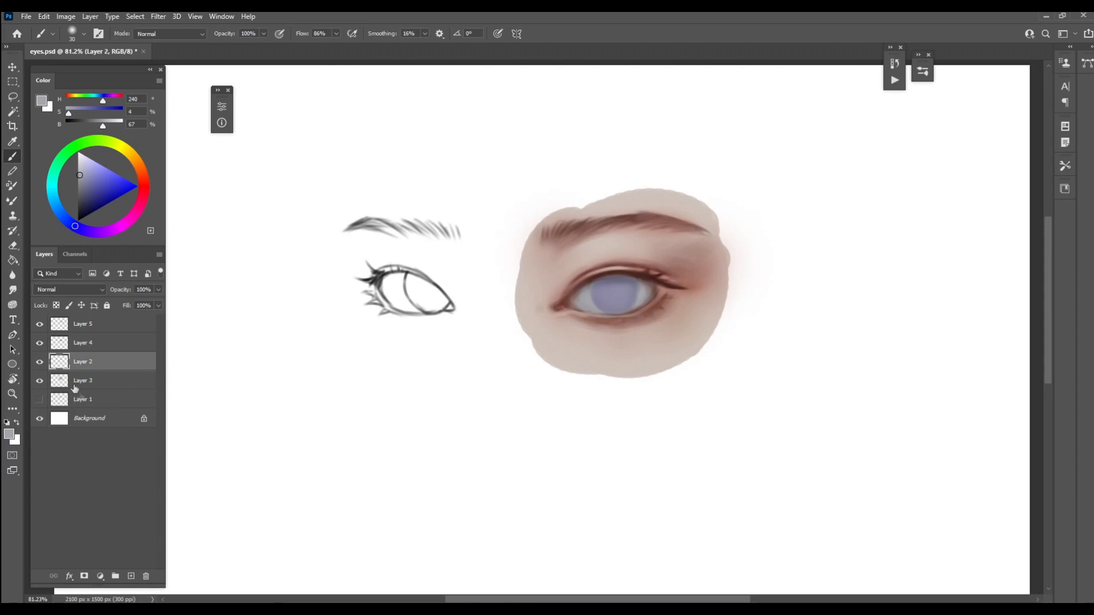
click(84, 328)
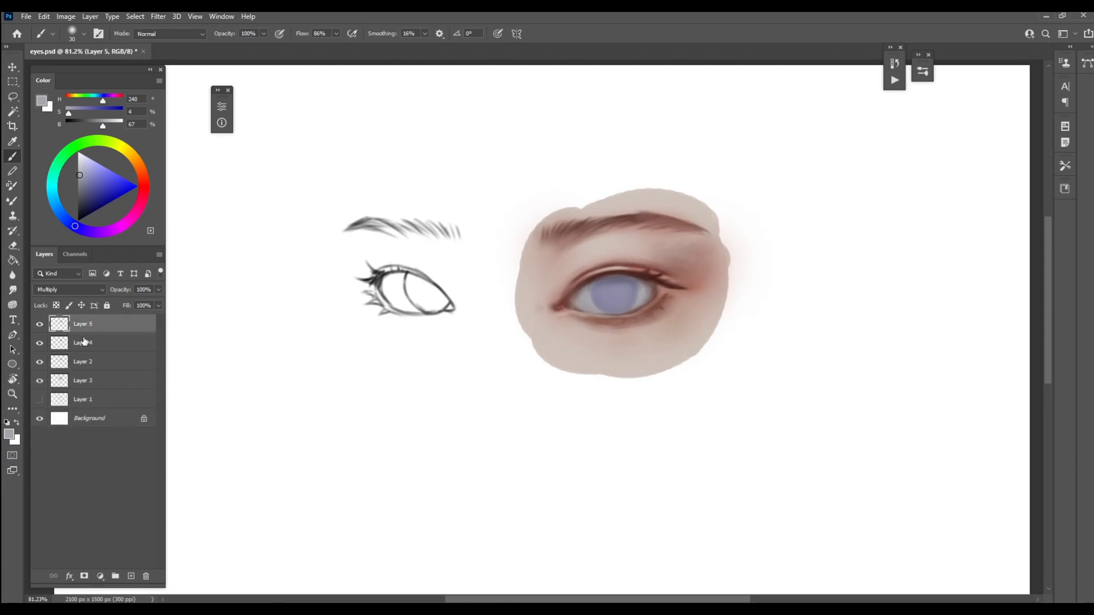
Check the contents of Layer 3 and Layer 2 by toggling their visibility, and merge Layer 2 down into Layer 3
click(86, 367)
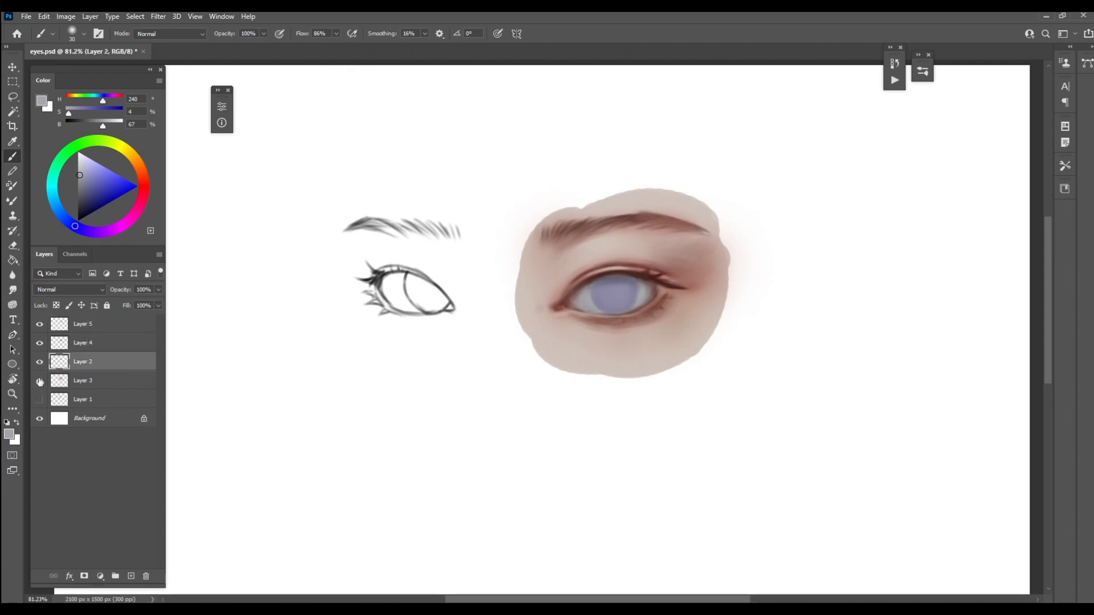
click(39, 381)
click(39, 380)
click(39, 362)
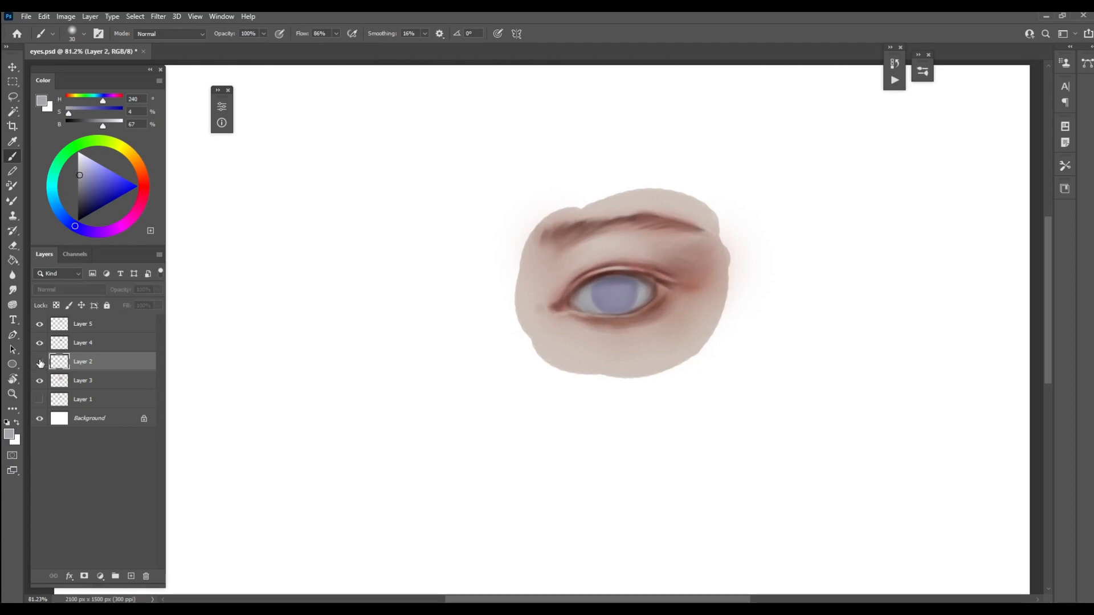
click(39, 362)
key(ctrl+e)
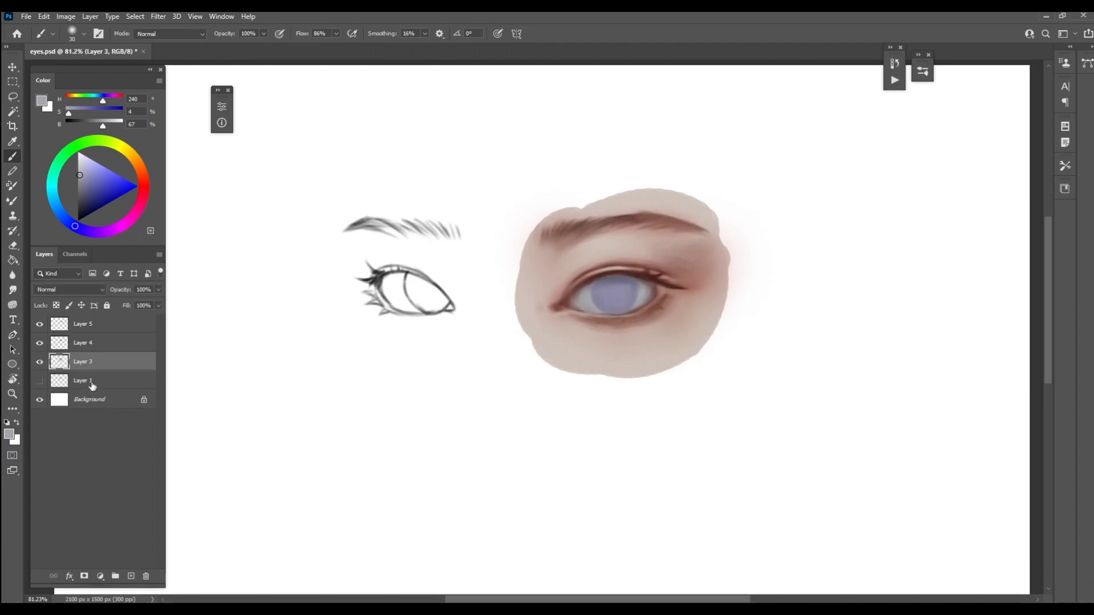
Merge Layer 4 and the Multiply layer, Layer 5, down into Layer 3, toggling each one's visibility to check it first
click(92, 344)
click(39, 343)
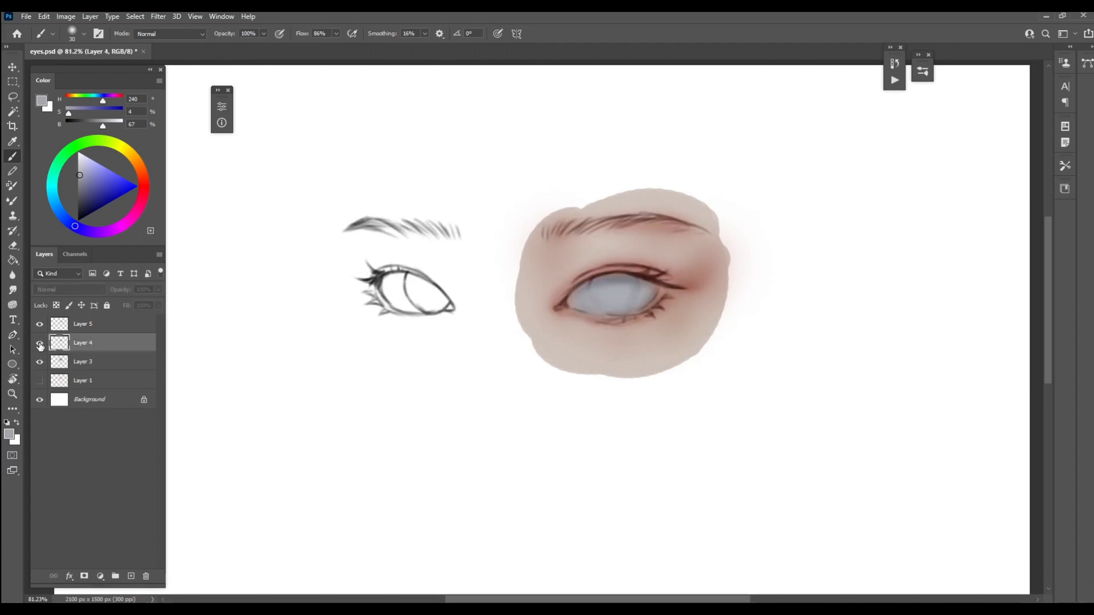
click(40, 343)
key(ctrl+e)
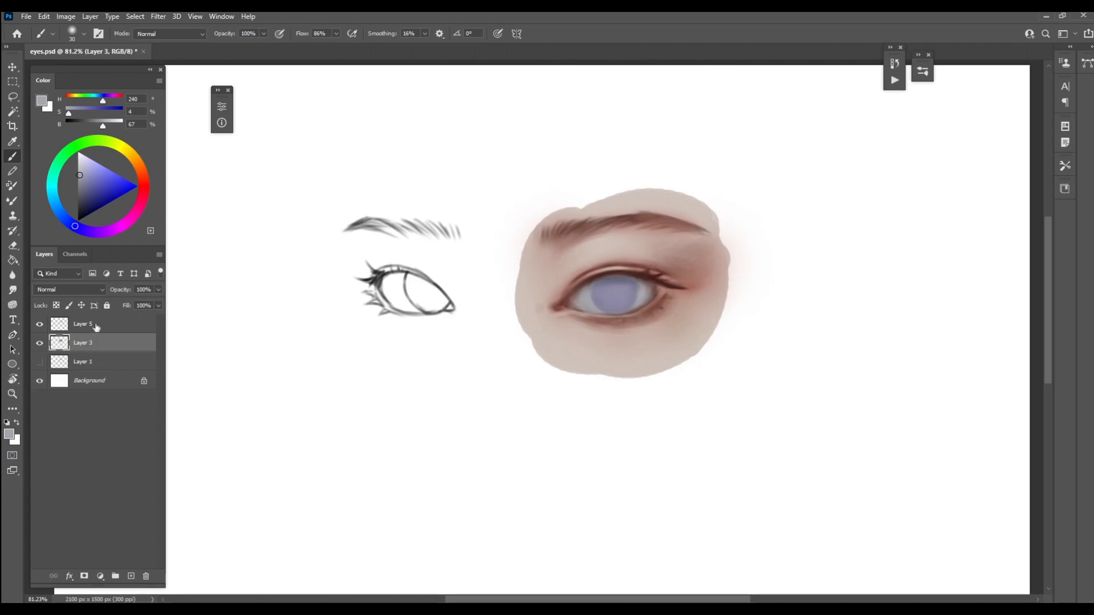
click(48, 330)
click(39, 324)
click(39, 324)
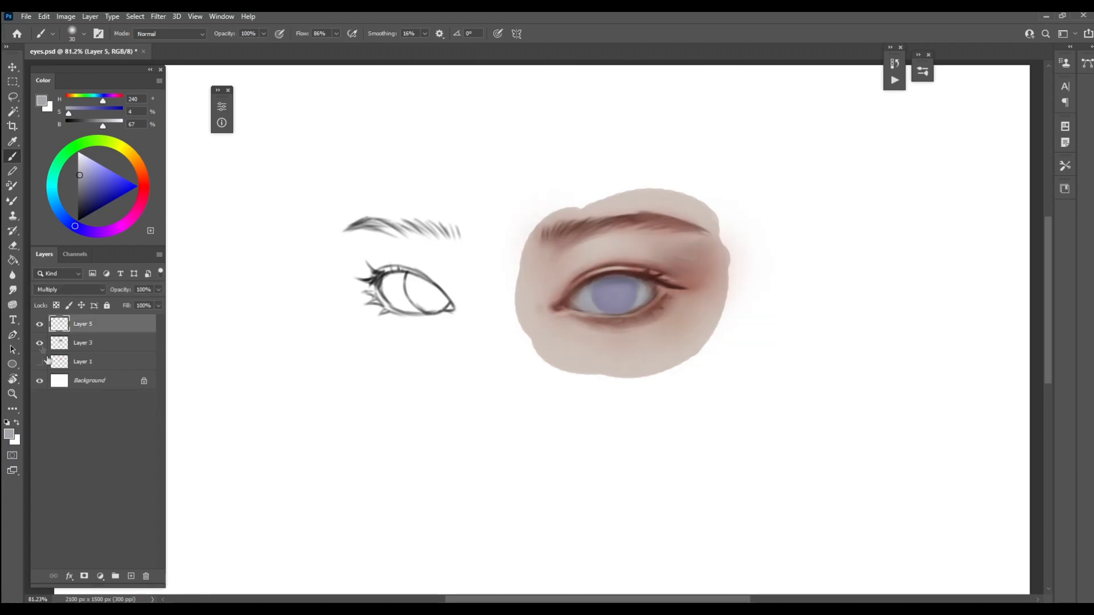
key(ctrl+e)
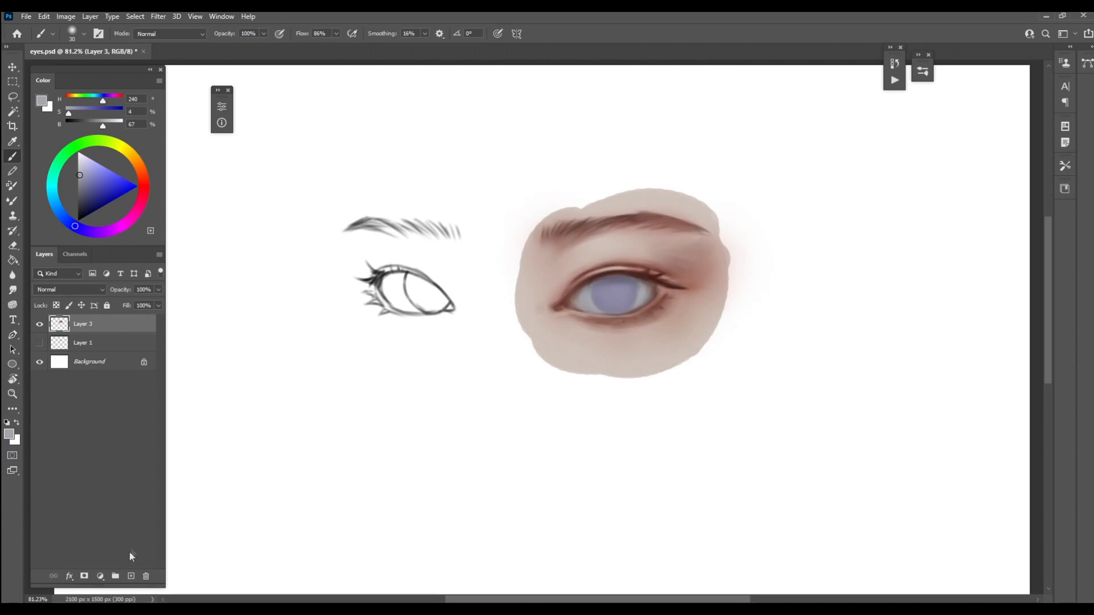
Add a new layer and refine the right eye's upper lash line in sampled dark brown using a small Hard brush
click(130, 575)
right_click(560, 265)
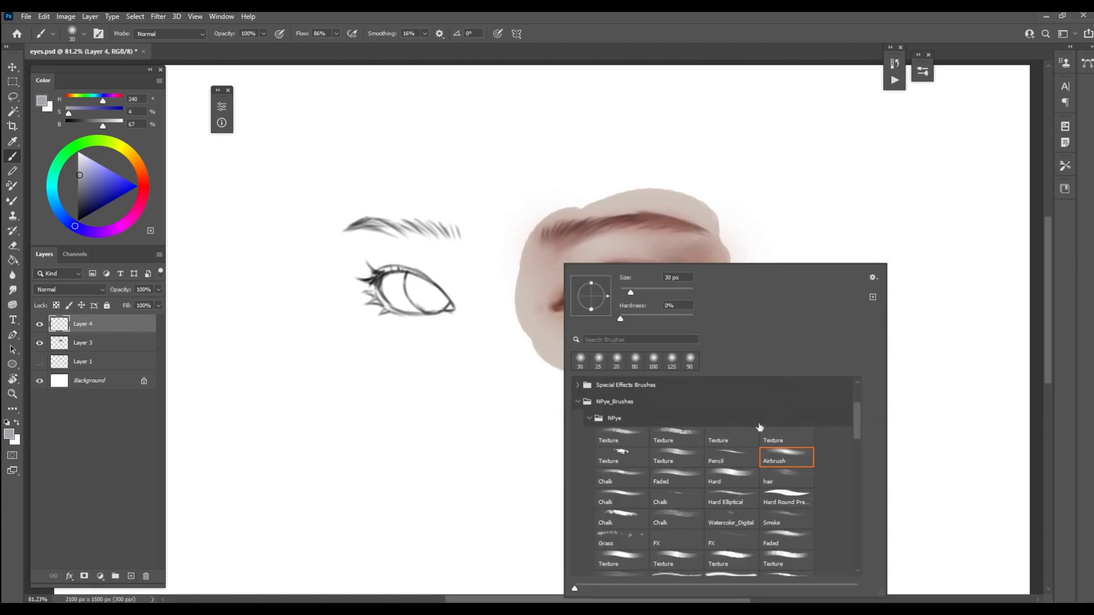
click(740, 474)
click(838, 61)
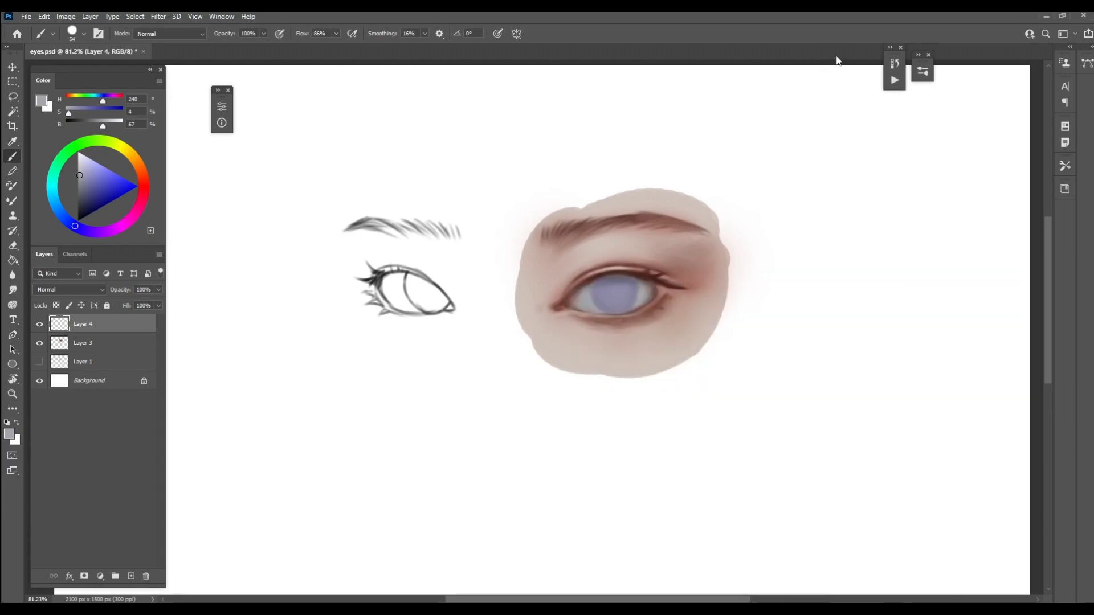
key(bracketleft)
key(bracketleft)
key(bracketleft)
key(bracketleft)
key(bracketleft)
key(bracketleft)
key(bracketleft)
key(bracketleft)
key(bracketleft)
key(bracketleft)
alt+click(601, 277)
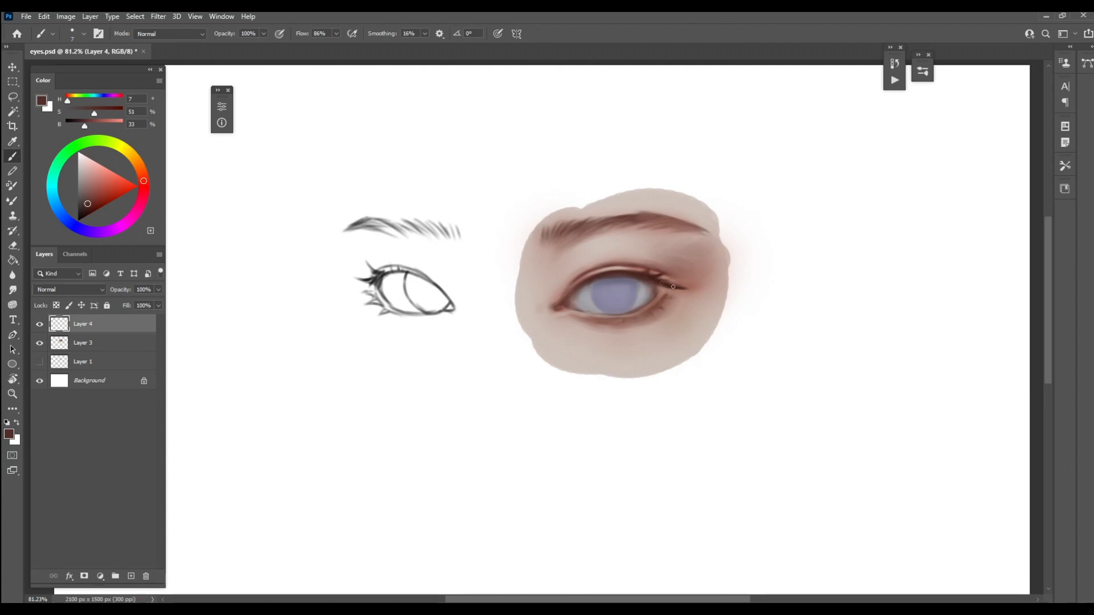
Shade the iris's rim and center in dark violet-gray (H 246, S 31, B 27), varying the brush size
alt+click(618, 279)
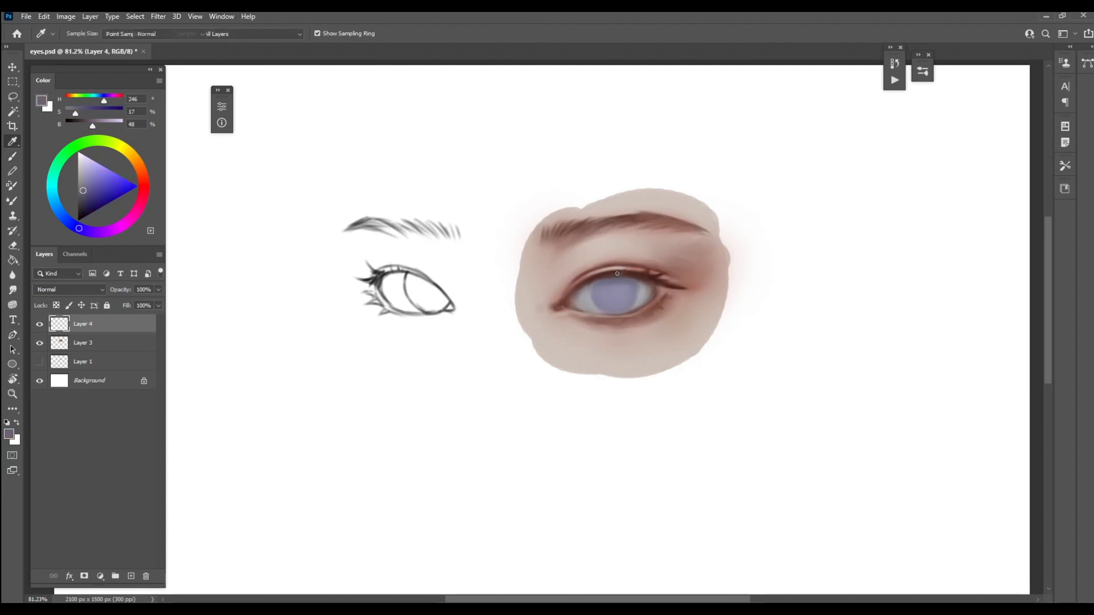
drag(84, 200, 77, 210)
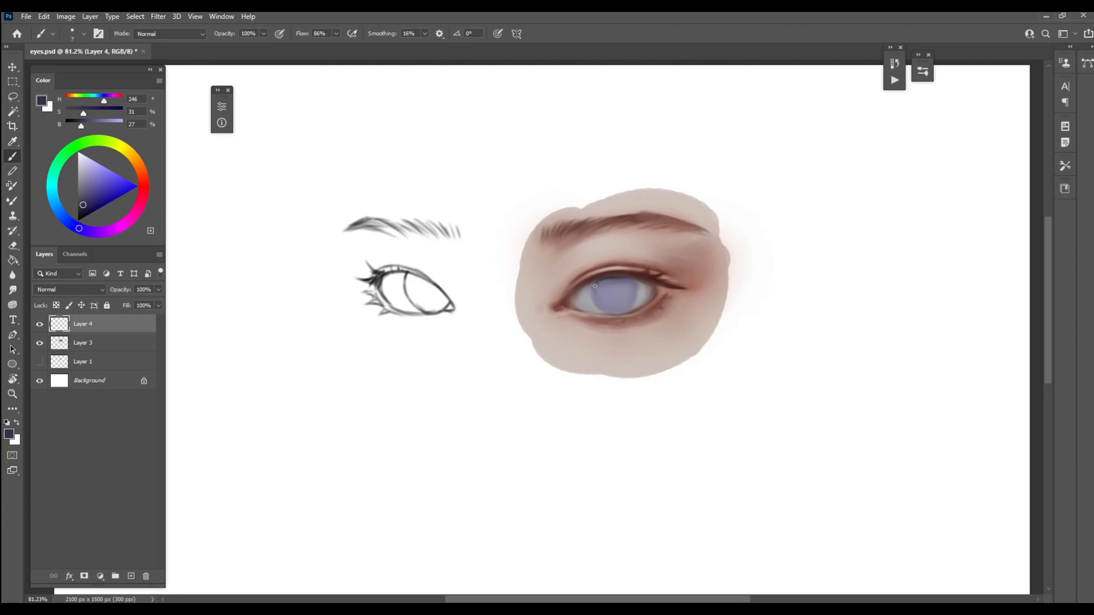
key(bracketright)
key(bracketright)
key(bracketright)
key(bracketleft)
key(bracketleft)
key(bracketright)
Even out the iris's lower half in sampled violet-gray (H 248, S 20, B 45), using a brush of about 15 px
alt+click(597, 286)
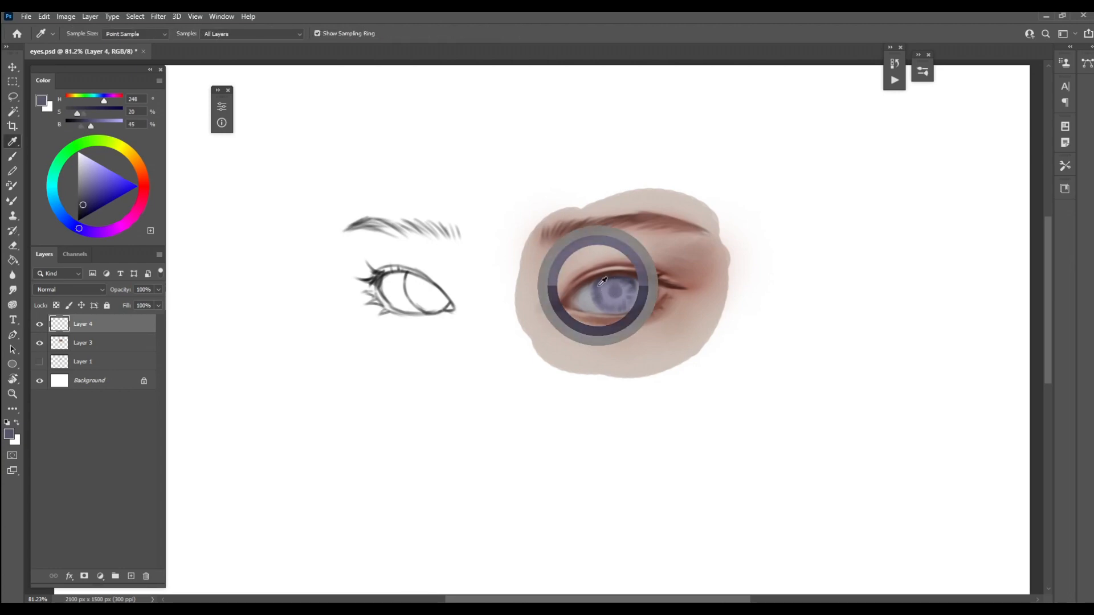
key(bracketright)
drag(603, 300, 623, 307)
key(bracketleft)
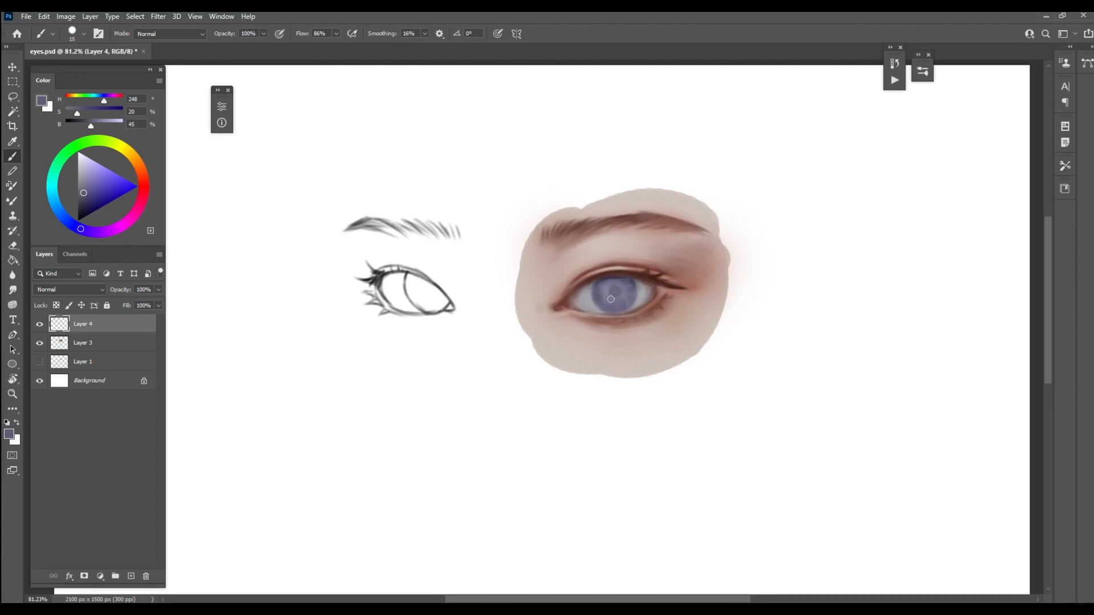
Darken the pupil with sampled H 260, S 26, B 27, blend around it in lighter violet-gray, and merge Layer 4 down into Layer 3
alt+click(609, 280)
key(bracketleft)
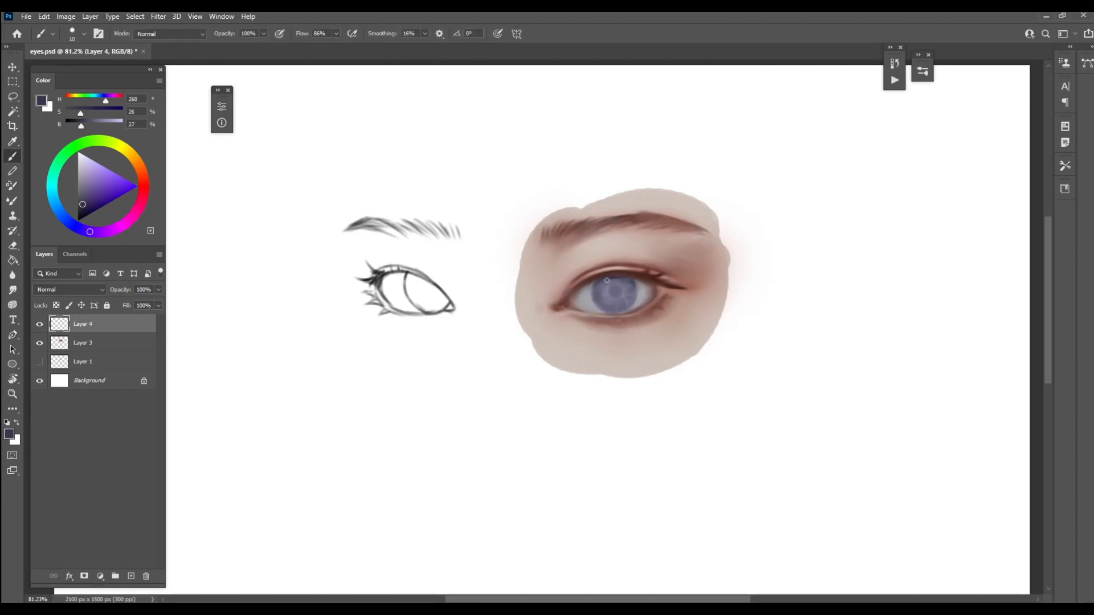
key(bracketright)
key(bracketright)
key(bracketright)
drag(614, 287, 626, 292)
alt+click(608, 284)
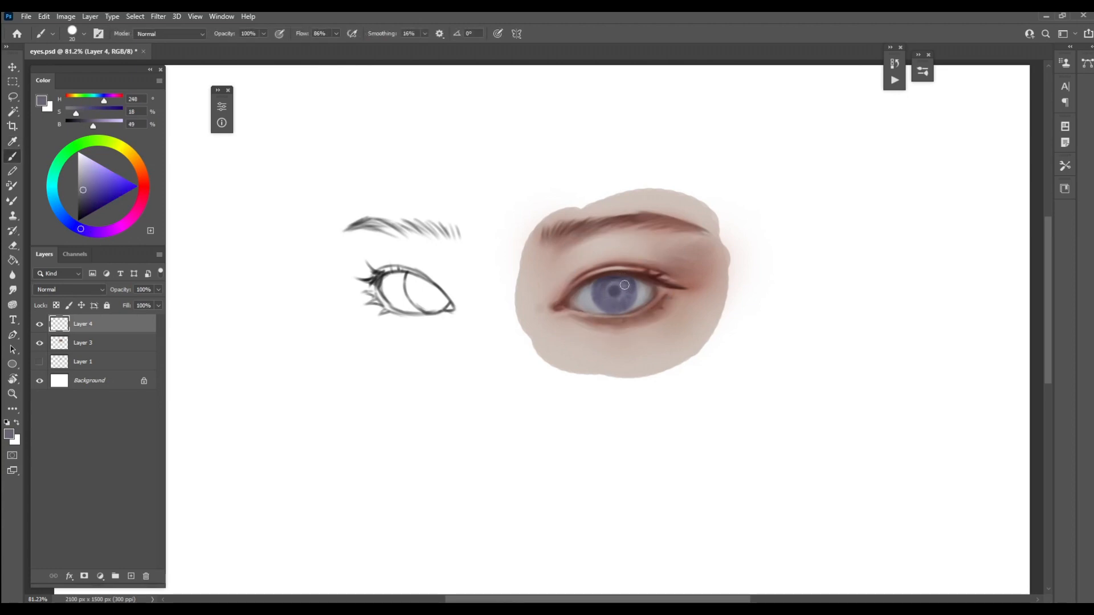
key(bracketleft)
key(ctrl+e)
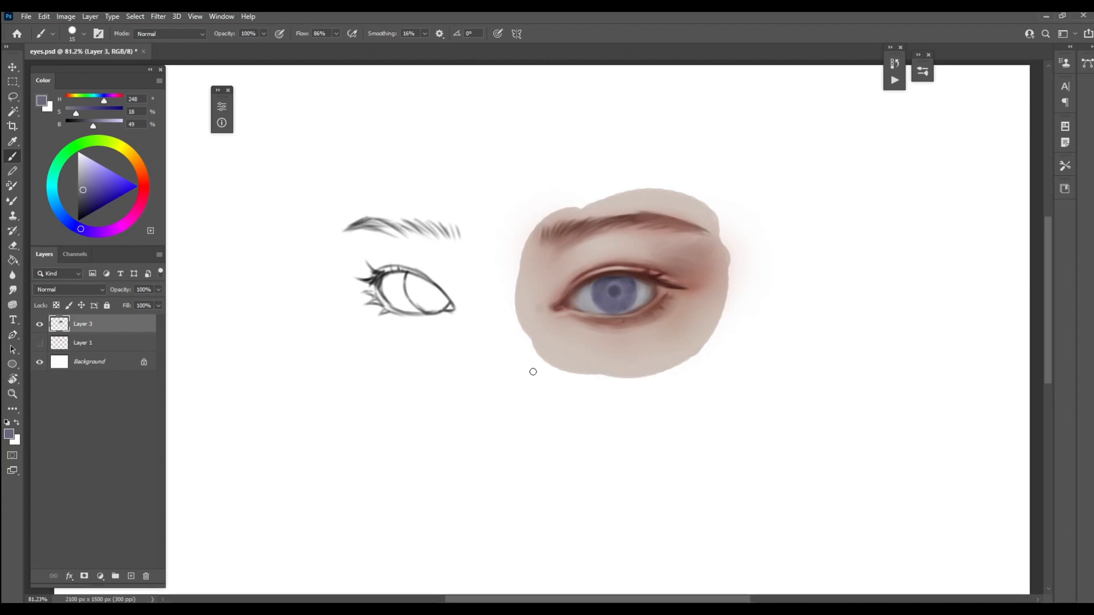
Add a new Multiply layer and deepen the pupil and the iris's edge in violet-blue (H 248, S 36, B 36), reducing the brush to 5 px
click(131, 576)
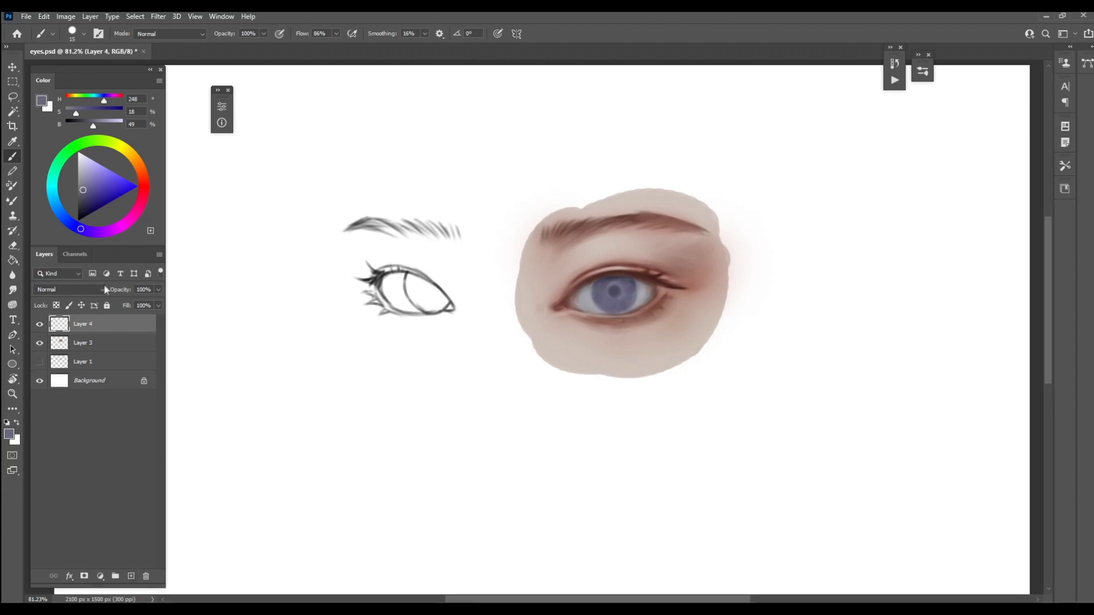
click(103, 289)
click(85, 341)
drag(89, 195, 85, 200)
drag(625, 293, 691, 353)
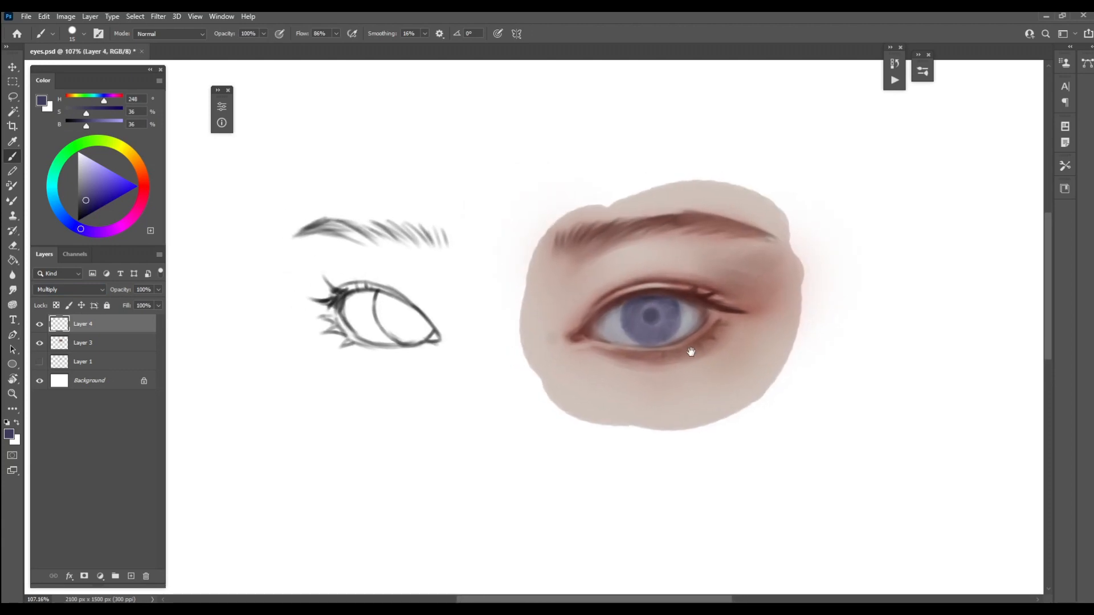
key(bracketleft)
key(bracketleft)
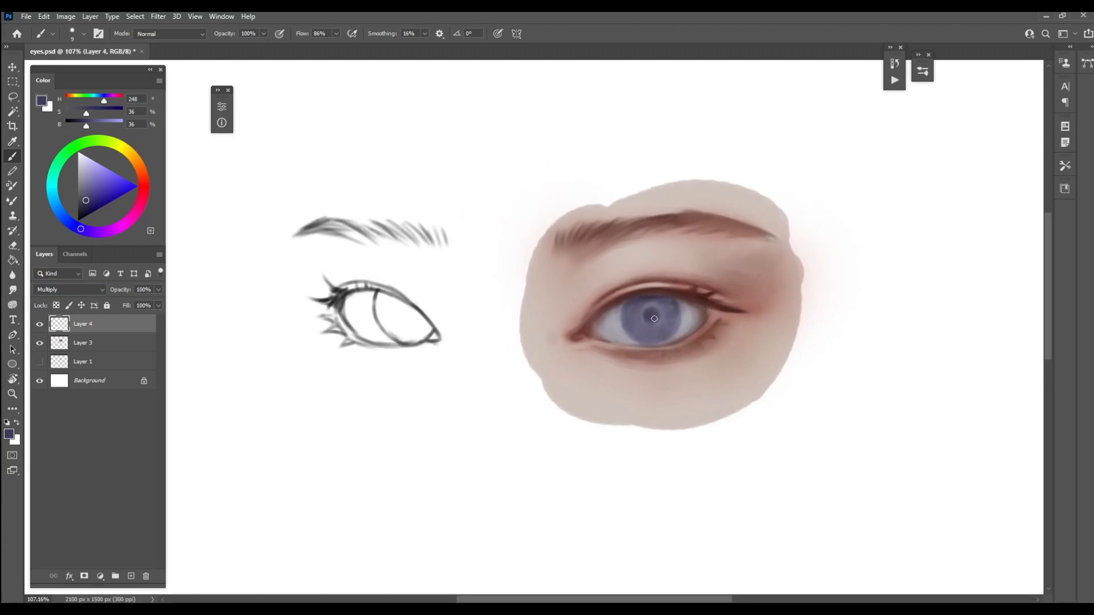
drag(654, 319, 653, 321)
key(bracketleft)
key(bracketleft)
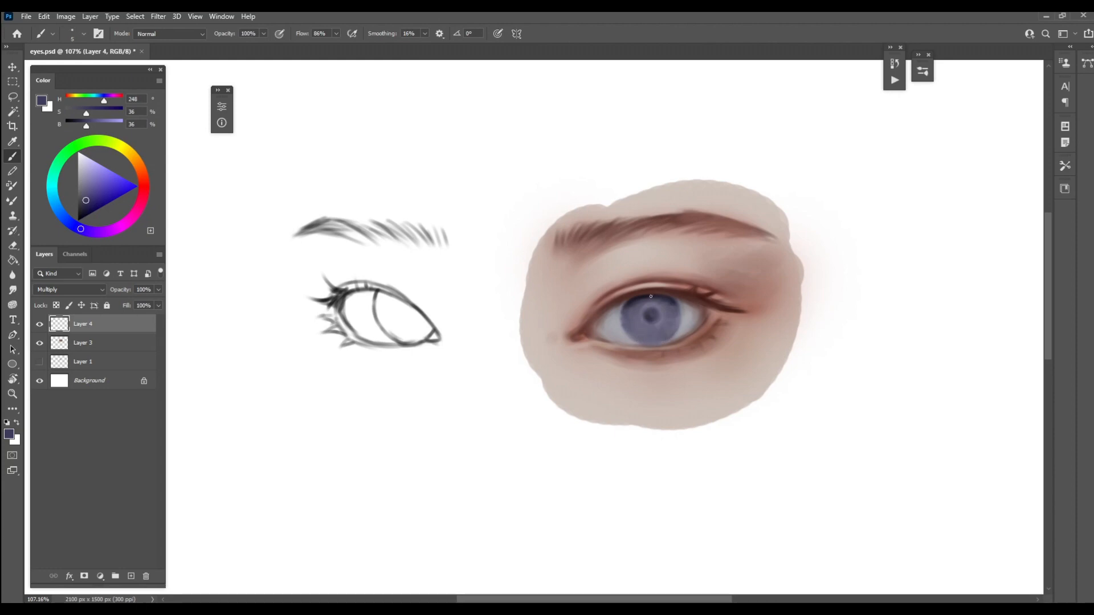
Clean up the iris shading with the eraser and merge the Multiply layer down into Layer 3
key(e)
key(bracketright)
key(bracketright)
key(bracketright)
key(bracketright)
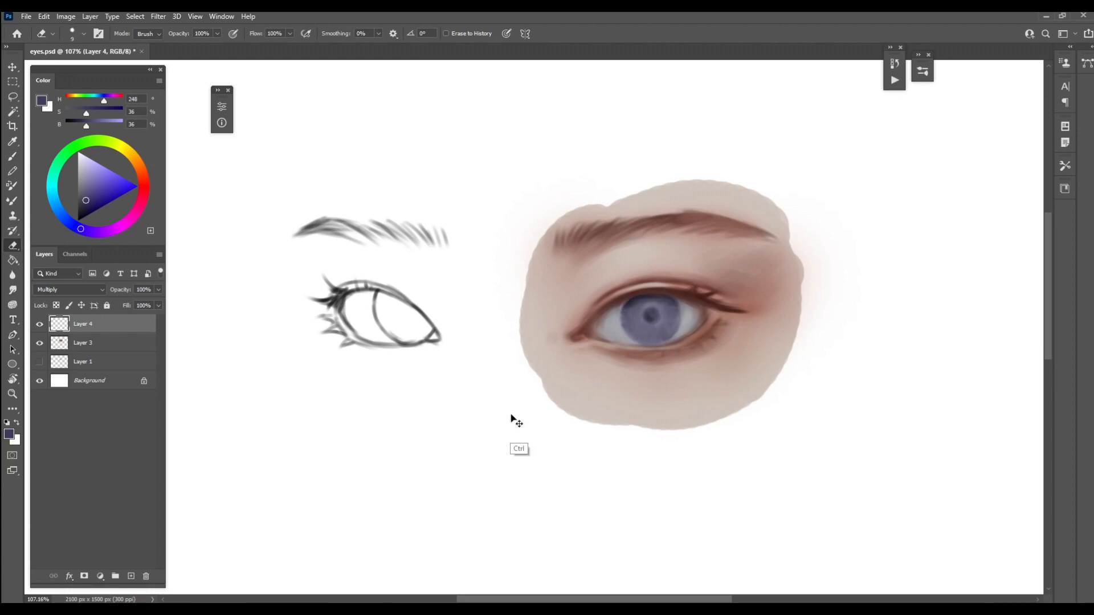
key(Delete)
Add another Multiply layer and draw hair strokes along the right eye's brow in very dark brown (H 8, S 73, B 15)
click(132, 576)
click(95, 290)
click(88, 334)
key(b)
alt+click(690, 290)
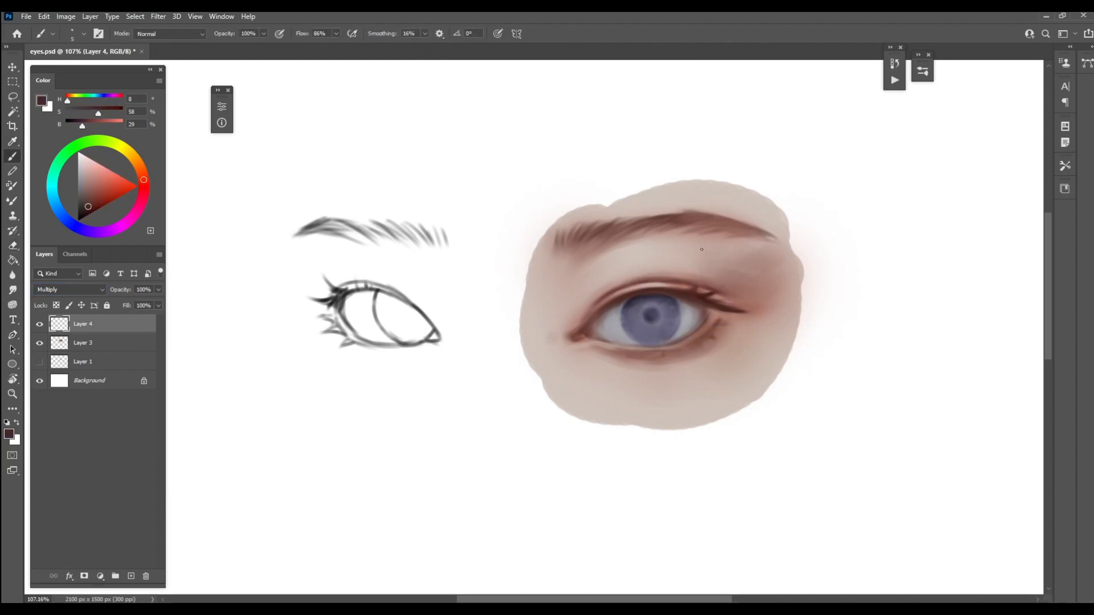
click(85, 213)
drag(680, 224, 687, 214)
mouse_move(629, 227)
mouse_down()
mouse_move(645, 219)
mouse_move(632, 223)
mouse_up()
mouse_move(572, 245)
mouse_down()
mouse_move(590, 227)
mouse_move(682, 214)
mouse_move(746, 222)
mouse_move(737, 222)
mouse_move(767, 237)
mouse_move(603, 231)
mouse_up()
drag(707, 225, 760, 233)
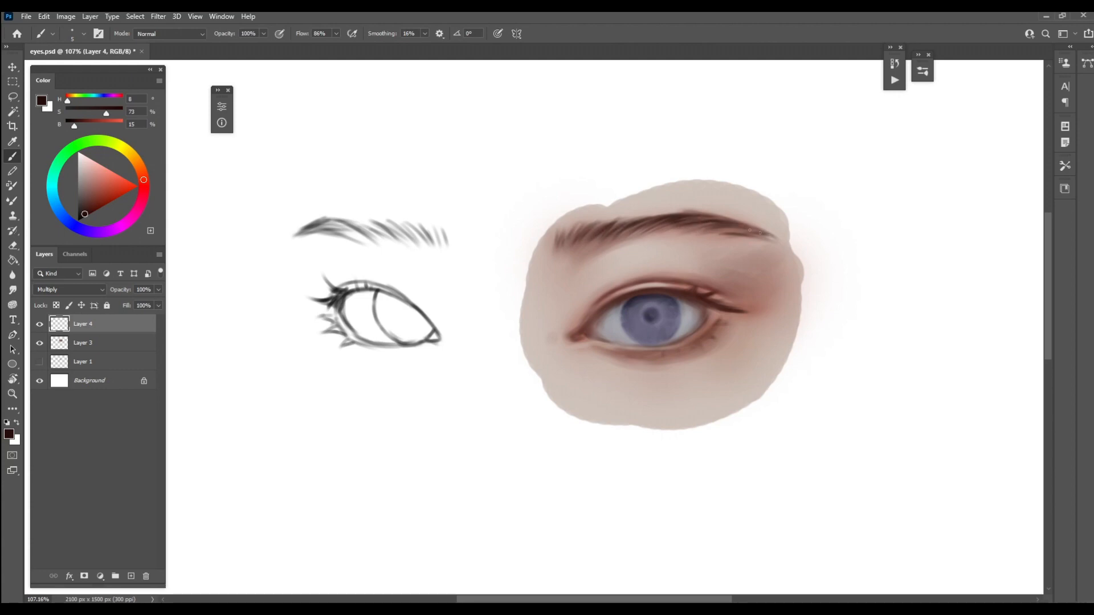
Lighten the brow's tail with a 25 px eraser and add dark hair strokes along the brow's middle and lower edge
key(bracketright)
key(bracketright)
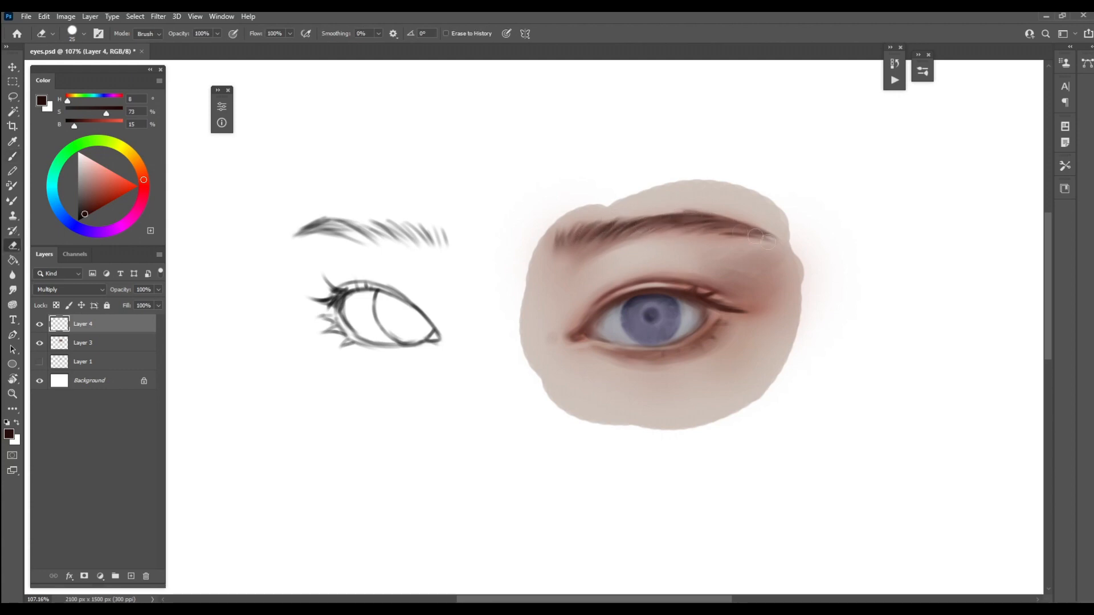
key(bracketleft)
key(bracketleft)
drag(673, 231, 708, 225)
mouse_move(642, 235)
mouse_down()
mouse_move(680, 227)
mouse_move(643, 231)
mouse_up()
mouse_move(642, 235)
mouse_down()
mouse_move(661, 228)
mouse_move(641, 231)
mouse_up()
drag(665, 233, 710, 226)
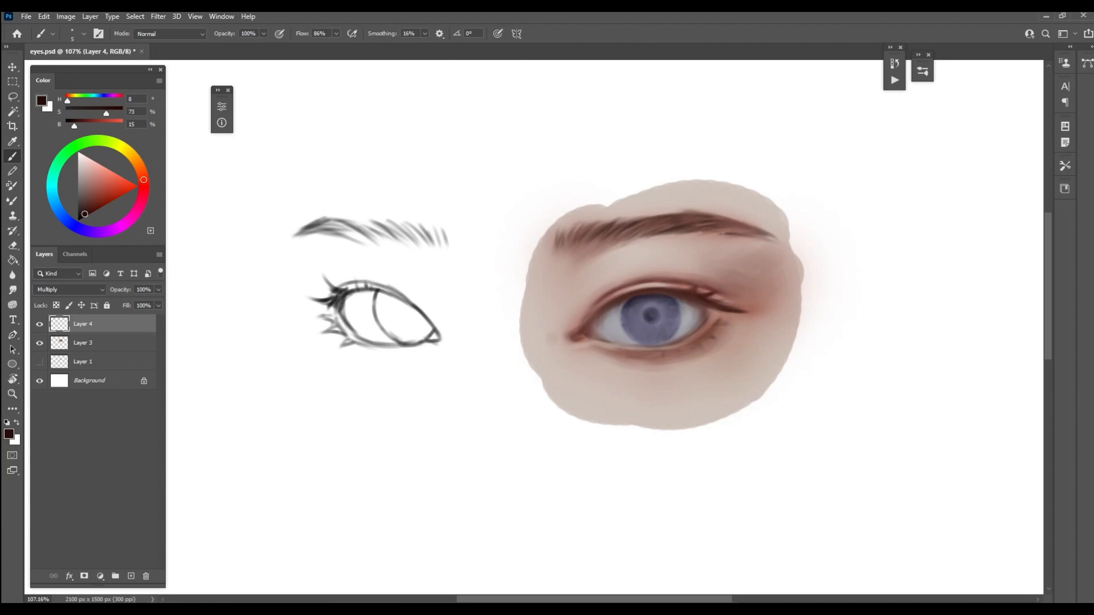
Draw fine hairs past the brow's tail and thicken its lower edge with a 4 to 5 px brush
mouse_move(629, 238)
mouse_down()
mouse_move(681, 222)
mouse_move(784, 252)
mouse_up()
key(bracketleft)
mouse_move(754, 243)
mouse_down()
mouse_move(796, 256)
mouse_move(778, 241)
mouse_up()
drag(728, 214, 769, 236)
drag(723, 216, 745, 224)
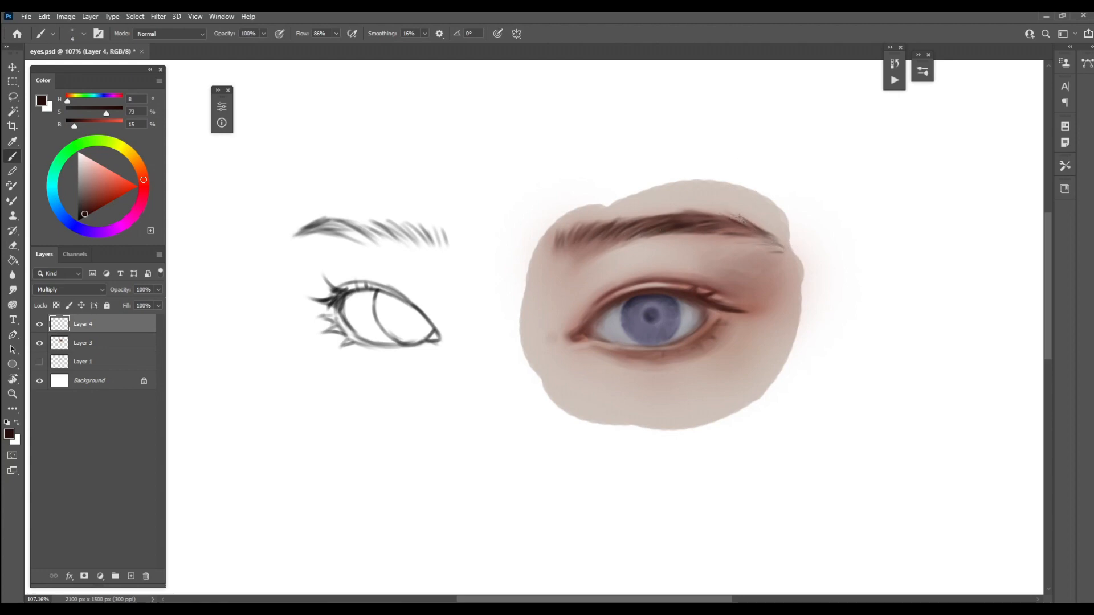
key(bracketright)
drag(678, 236, 733, 220)
mouse_move(631, 245)
mouse_down()
mouse_move(702, 225)
mouse_move(763, 241)
mouse_up()
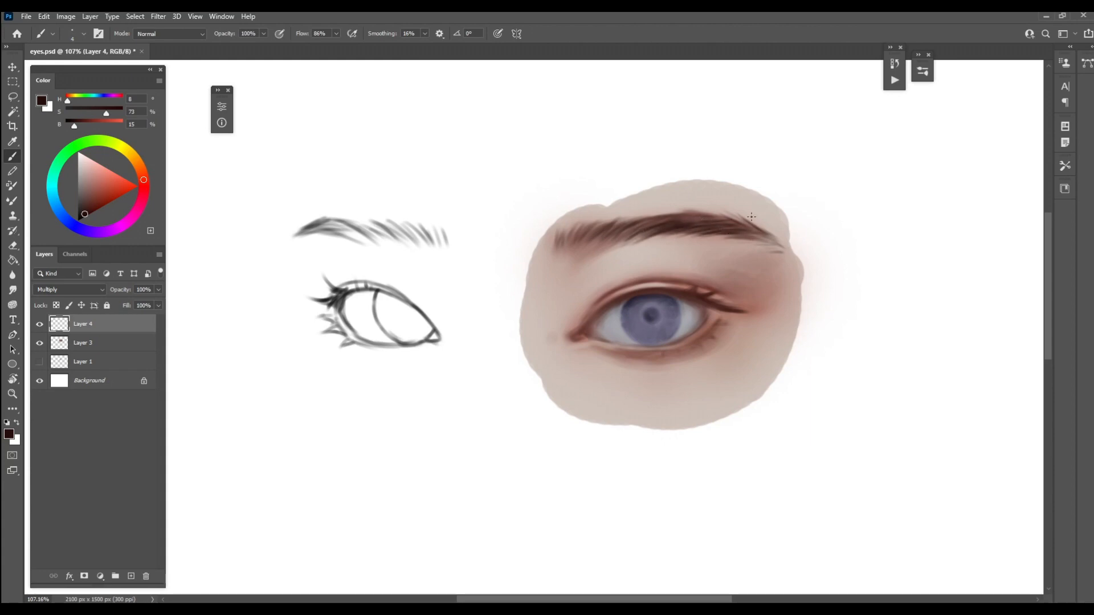
Darken the upper lash line and draw upper lashes from the outer corner to the inner corner in the same dark brown
drag(587, 325, 613, 301)
key(v)
key(b)
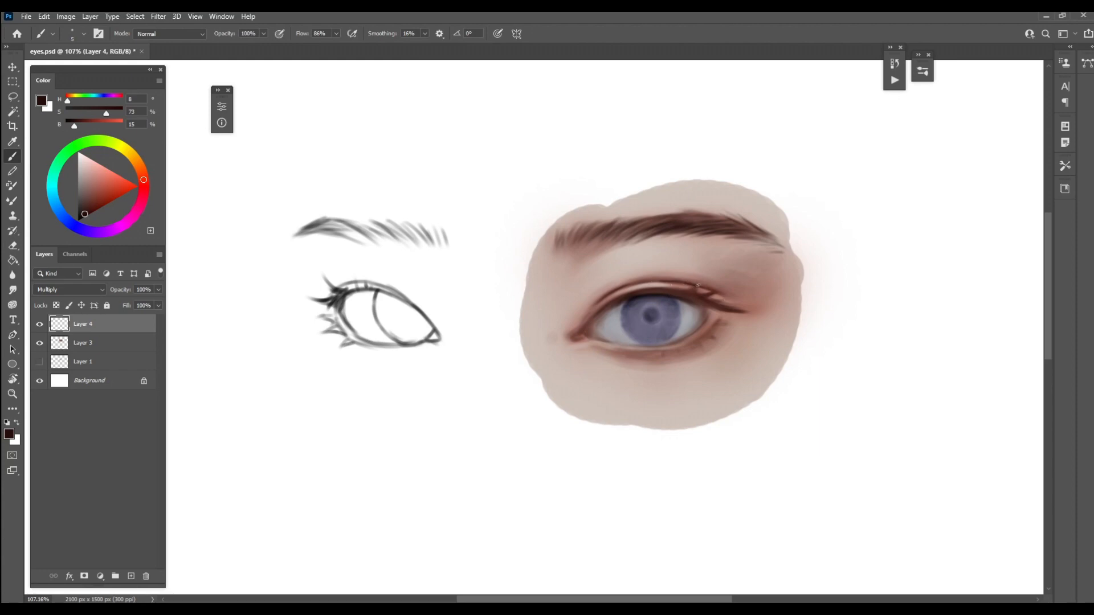
mouse_move(686, 289)
mouse_down()
mouse_move(713, 277)
mouse_move(721, 287)
mouse_up()
key(bracketleft)
mouse_move(708, 299)
mouse_down()
mouse_move(744, 298)
mouse_move(755, 312)
mouse_up()
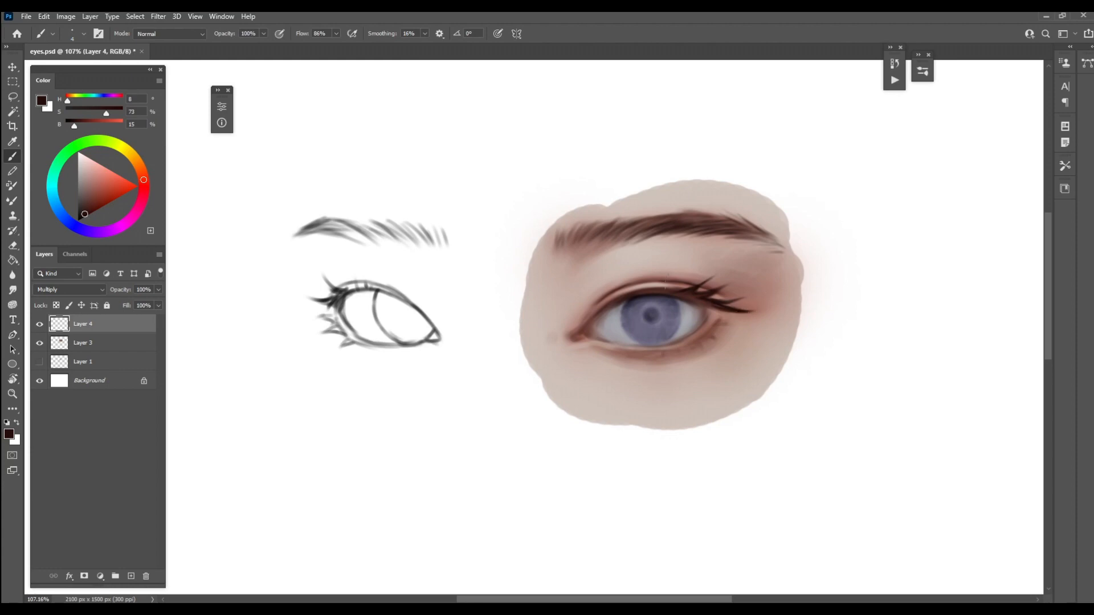
mouse_move(660, 289)
mouse_down()
mouse_move(679, 274)
mouse_move(683, 285)
mouse_move(651, 276)
mouse_move(596, 298)
mouse_up()
key(bracketleft)
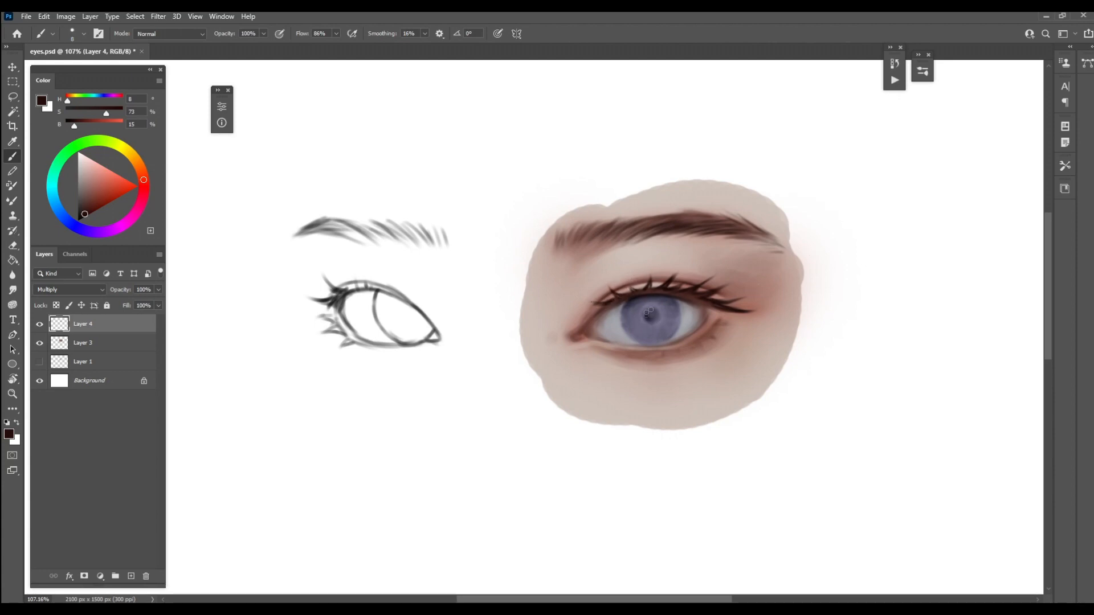
Darken the center of the pupil with the dark brown brush, reducing its size from 8 px
click(648, 312)
key(bracketleft)
key(bracketleft)
key(bracketleft)
key(e)
key(b)
Draw short lower lashes along the lower lid from the outer corner toward the inner corner
key(bracketright)
drag(718, 315, 740, 310)
drag(688, 342, 712, 342)
drag(705, 330, 724, 328)
drag(716, 319, 740, 323)
mouse_move(678, 349)
mouse_down()
mouse_move(683, 358)
mouse_move(637, 359)
mouse_up()
mouse_move(636, 349)
mouse_down()
mouse_move(627, 360)
mouse_move(612, 354)
mouse_up()
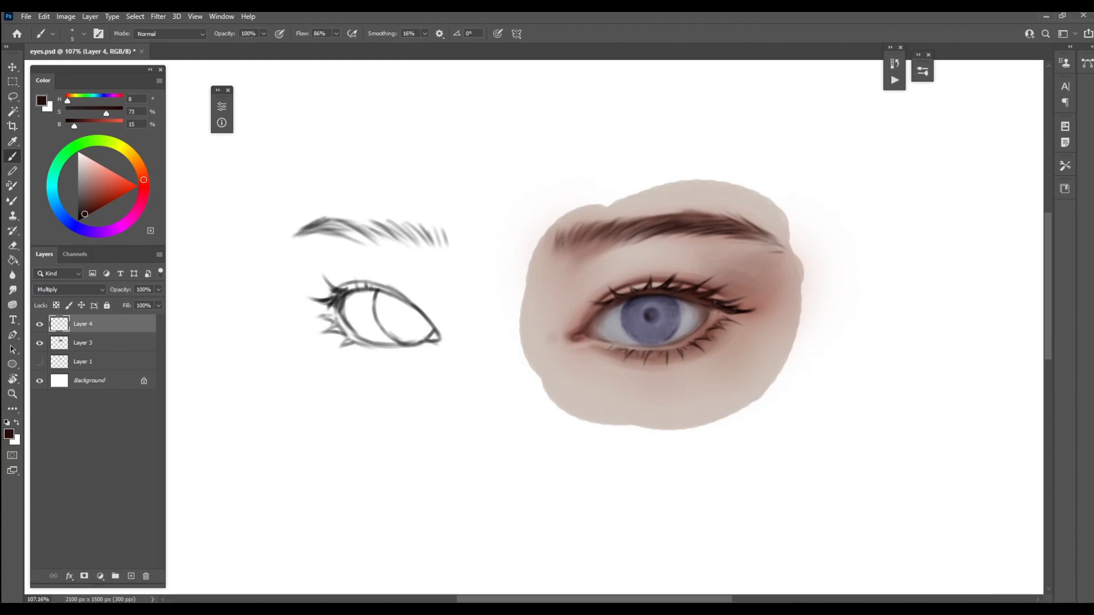
Add more lashes at the eye's outer corner and soften the lower lashes with a 45 px eraser
mouse_move(714, 302)
mouse_down()
mouse_move(759, 319)
mouse_move(738, 332)
mouse_up()
key(e)
key(b)
key(e)
key(b)
key(e)
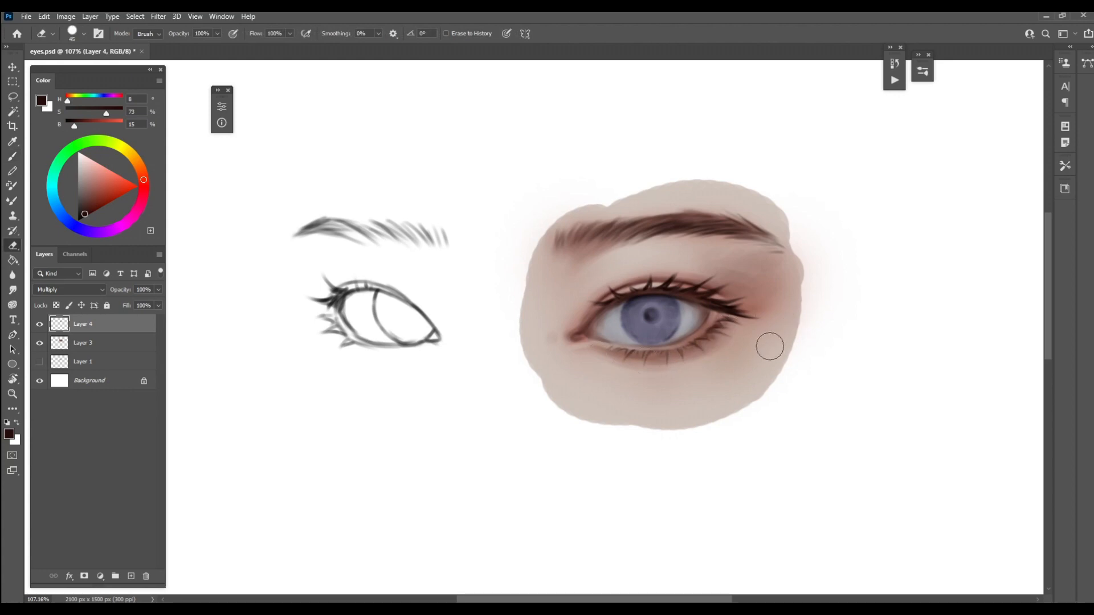
key(b)
Add a new layer and paint the inner eye corner in reddish brown (H 8, S 85, B 33)
click(131, 576)
click(95, 208)
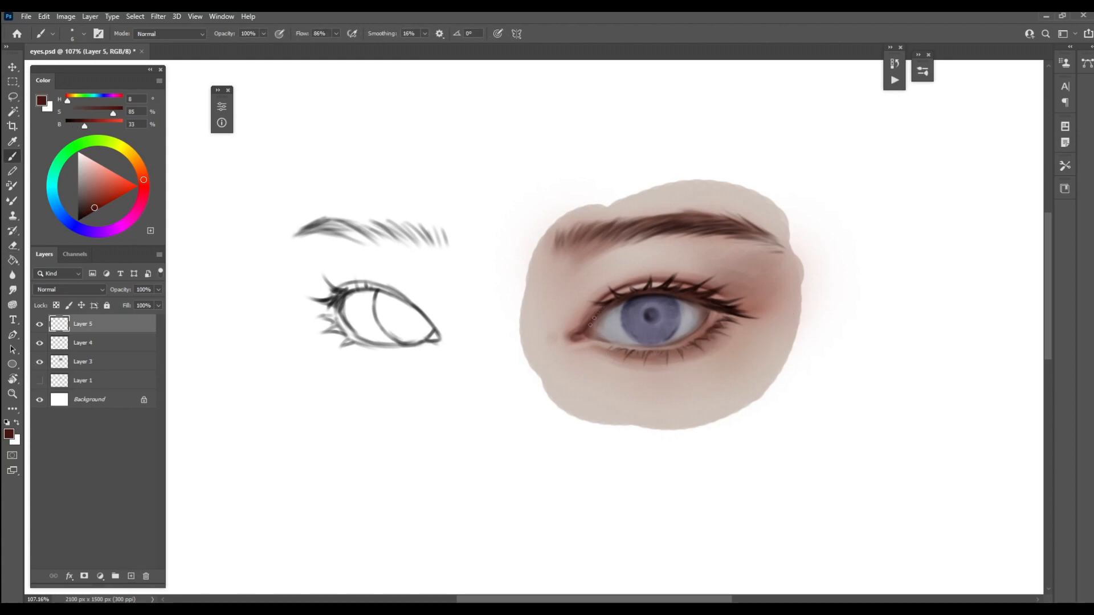
key(bracketright)
Tint the iris with a saturated violet-blue (S 70, B 89), enlarging the brush to 20 px
click(84, 230)
drag(103, 189, 115, 181)
key(bracketright)
key(bracketright)
key(bracketright)
key(bracketright)
key(bracketright)
mouse_move(651, 334)
mouse_down()
mouse_move(665, 313)
mouse_move(671, 325)
mouse_move(639, 323)
mouse_move(642, 307)
mouse_up()
Add light cyan-blue (H 190, S 70, B 89) color to the iris around the pupil with a 15 px and smaller brush
click(61, 208)
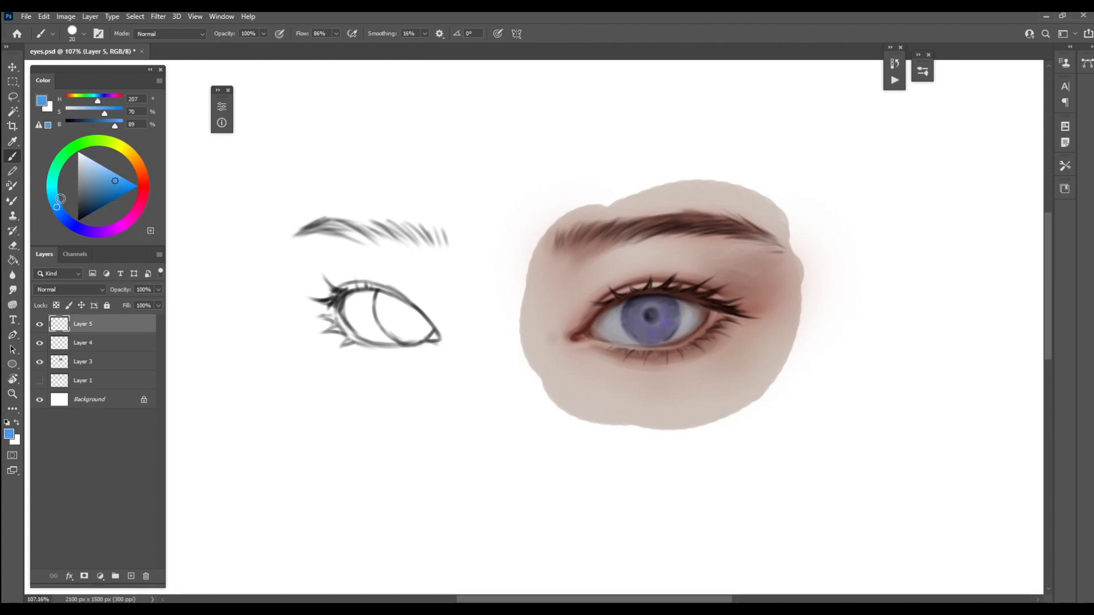
click(55, 196)
key(bracketleft)
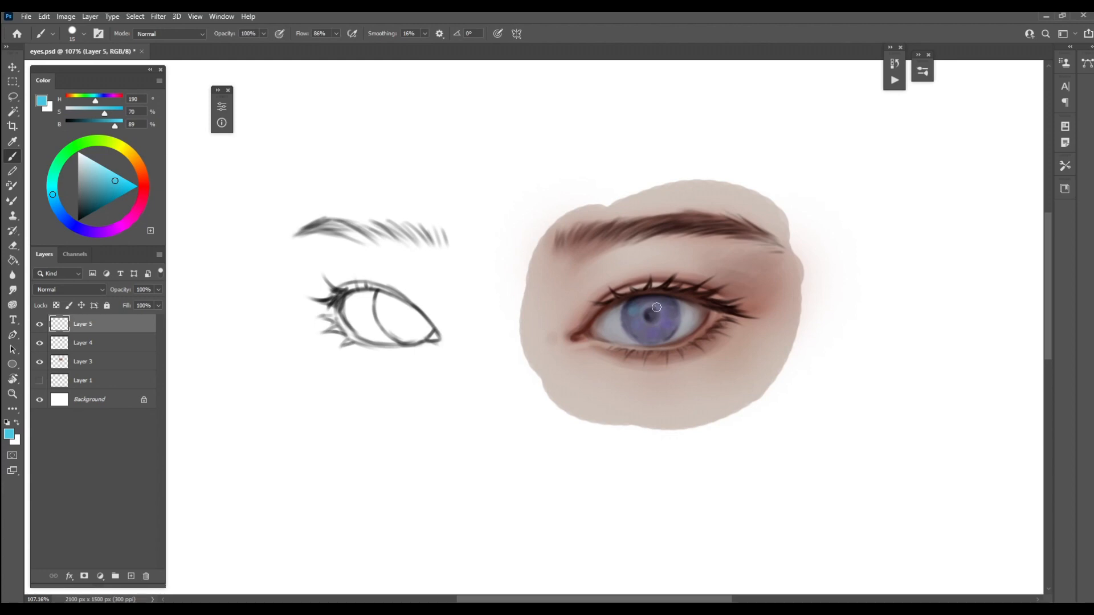
key(bracketleft)
key(bracketleft)
Add purple (H 270, S 70, B 89) and deep red (H 354, S 88, B 59) touches to the iris, varying the brush size
click(86, 237)
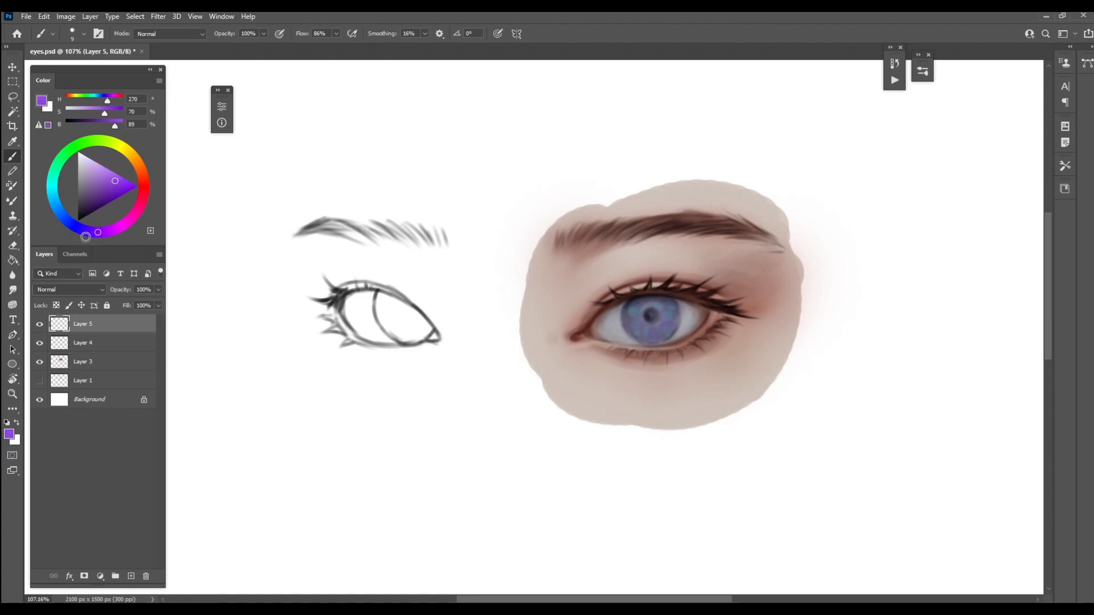
key(bracketright)
click(141, 190)
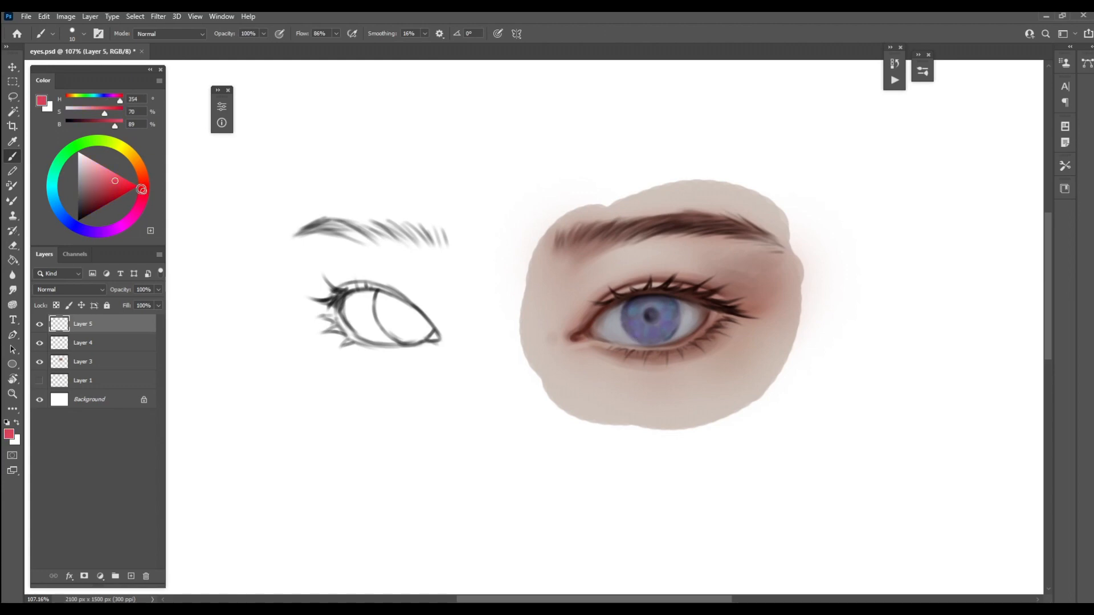
key(bracketright)
key(bracketleft)
key(bracketleft)
key(bracketleft)
key(bracketleft)
click(109, 199)
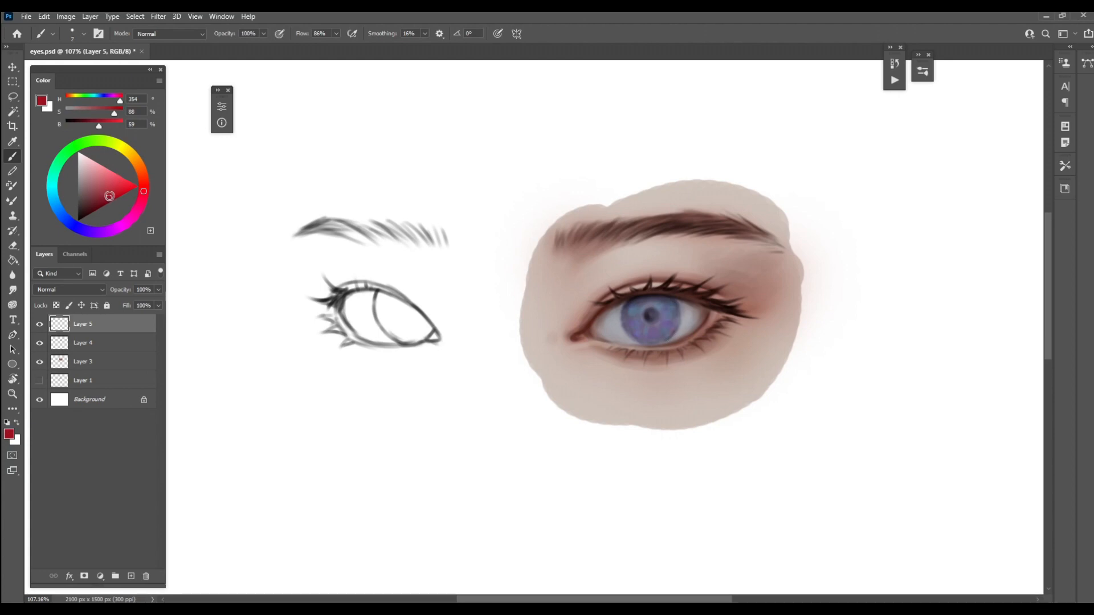
key(bracketleft)
Deepen the iris with dark blue (H 240, S 88, B 59) and blend it with sampled violet (H 253, S 42, B 51)
click(74, 223)
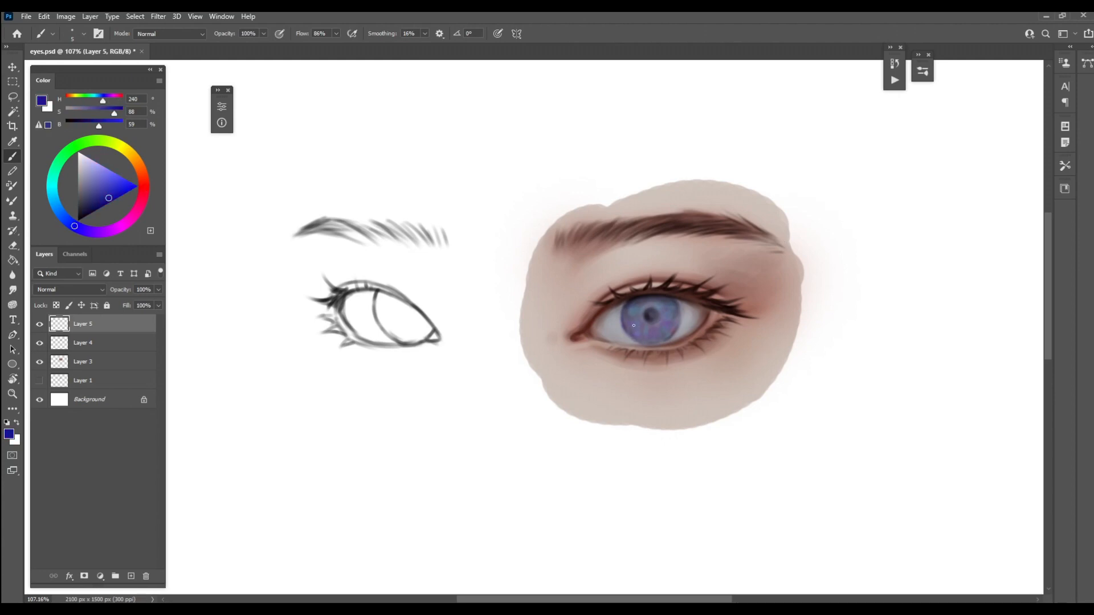
key(bracketright)
key(bracketright)
key(bracketleft)
key(bracketright)
key(bracketleft)
drag(645, 313, 654, 307)
alt+click(631, 329)
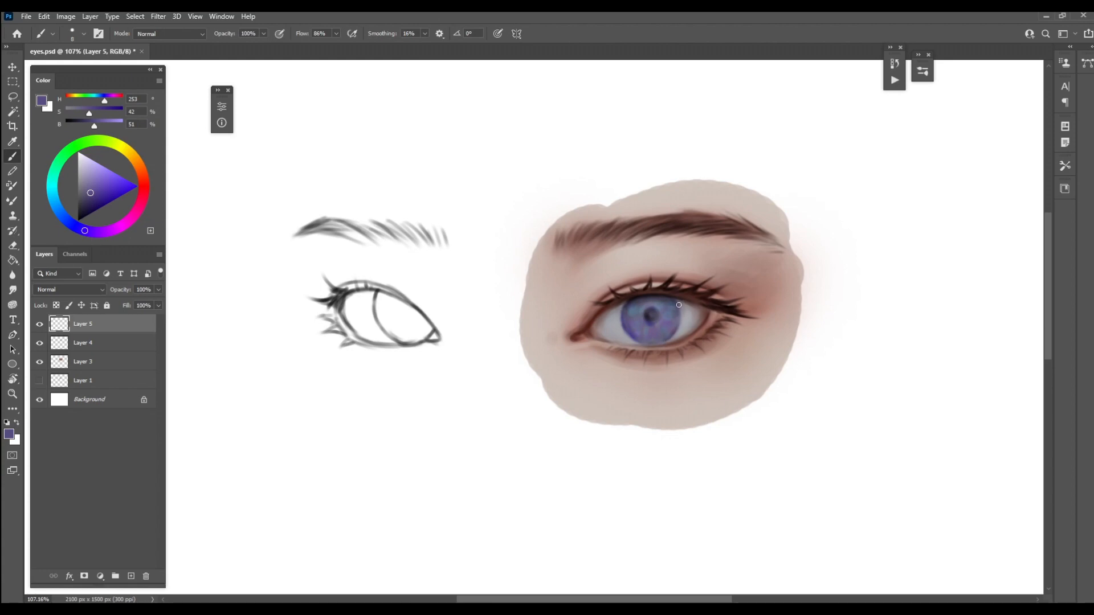
Merge the lash and brow layer, Layer 4, and the iris color layer, Layer 5, down into Layer 3
click(121, 344)
key(ctrl+e)
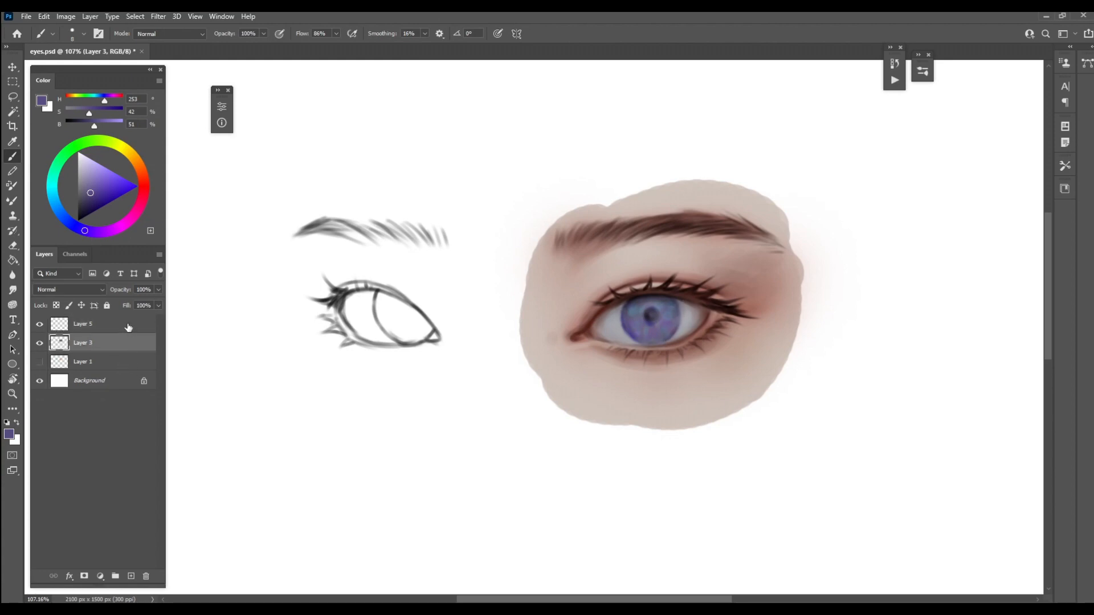
click(128, 327)
key(Delete)
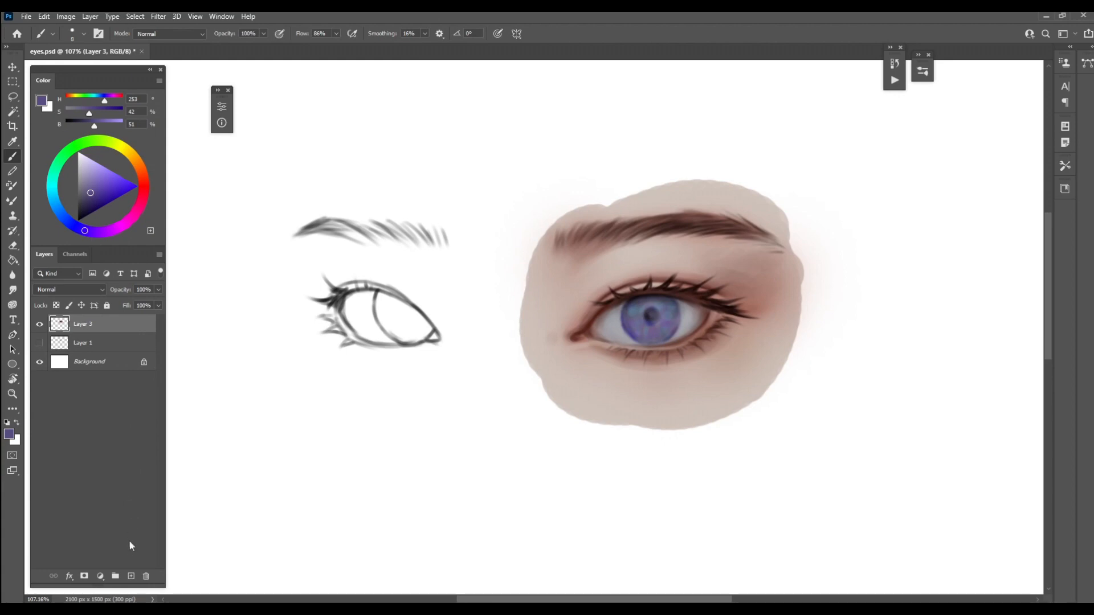
Create a new layer in Screen blend mode and set up the Airbrush with light violet (H 253, S 27, B 74)
click(131, 576)
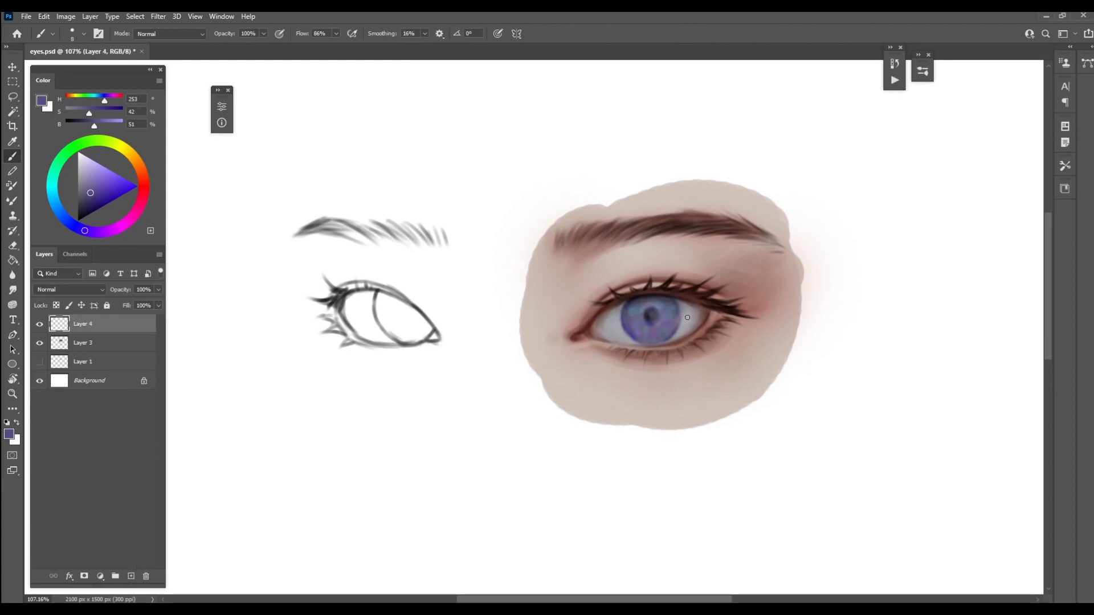
right_click(717, 288)
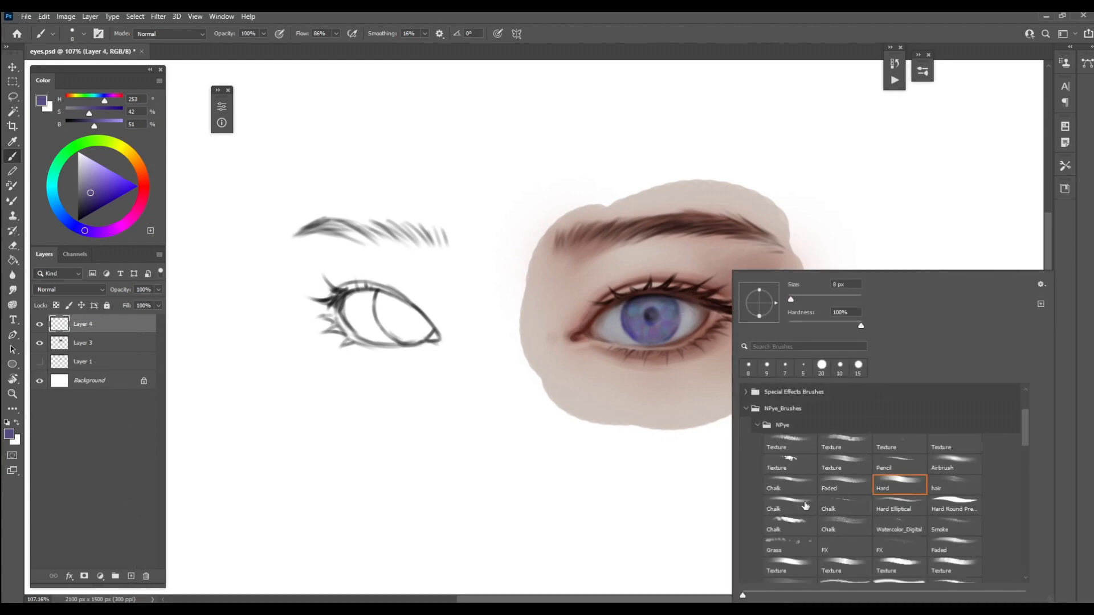
click(965, 462)
click(823, 50)
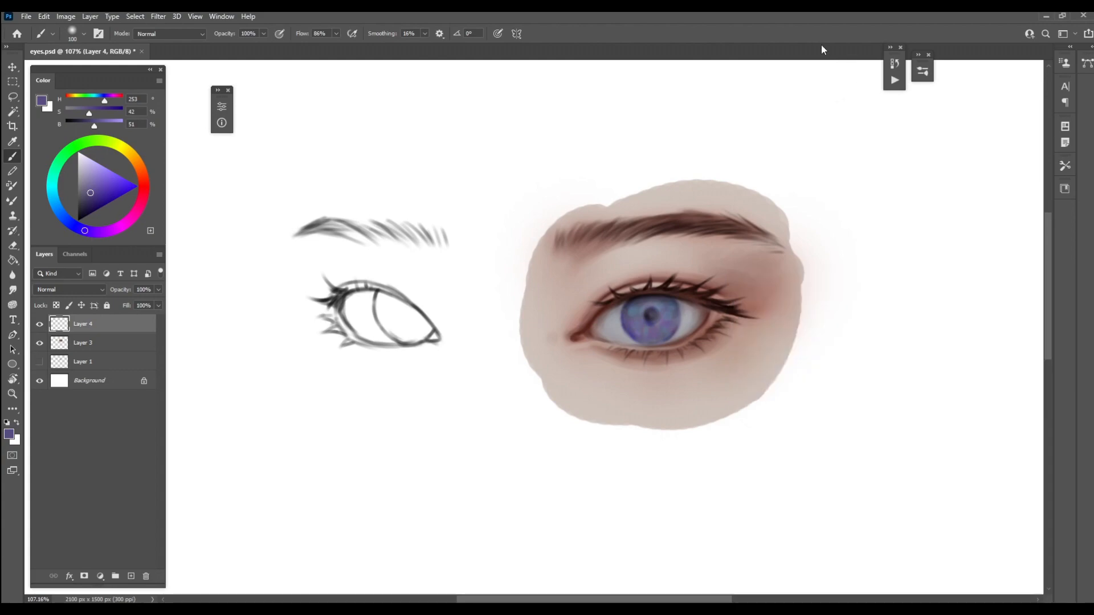
click(103, 290)
click(84, 385)
click(90, 176)
Brush a soft violet glow across the iris with the brush reduced to 60 px
key(bracketleft)
key(bracketleft)
key(bracketleft)
key(bracketleft)
mouse_move(626, 322)
mouse_down()
mouse_move(641, 336)
mouse_move(657, 322)
mouse_move(677, 327)
mouse_up()
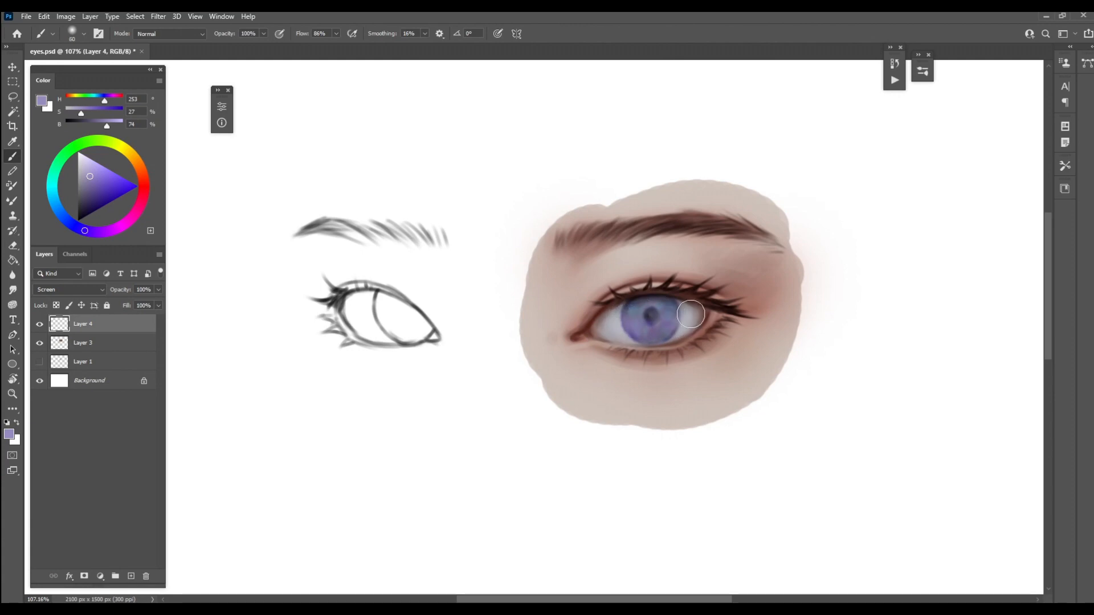
Build up the violet glow on the lower iris with a brush of about 45 px, and merge the glow layer into Layer 3
key(bracketleft)
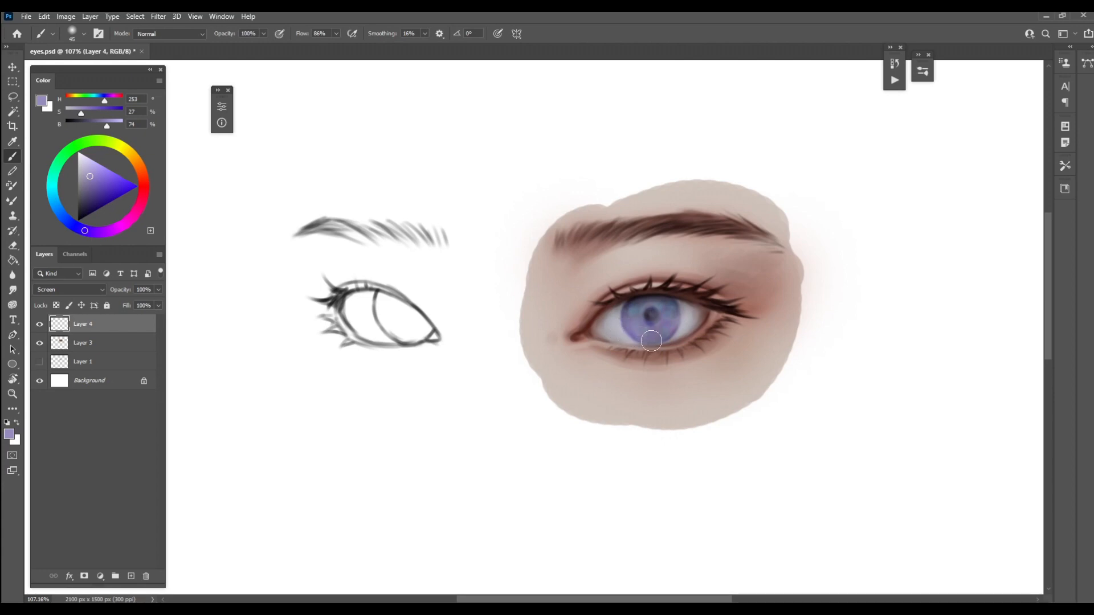
key(bracketleft)
key(bracketleft)
key(bracketleft)
key(bracketright)
key(bracketright)
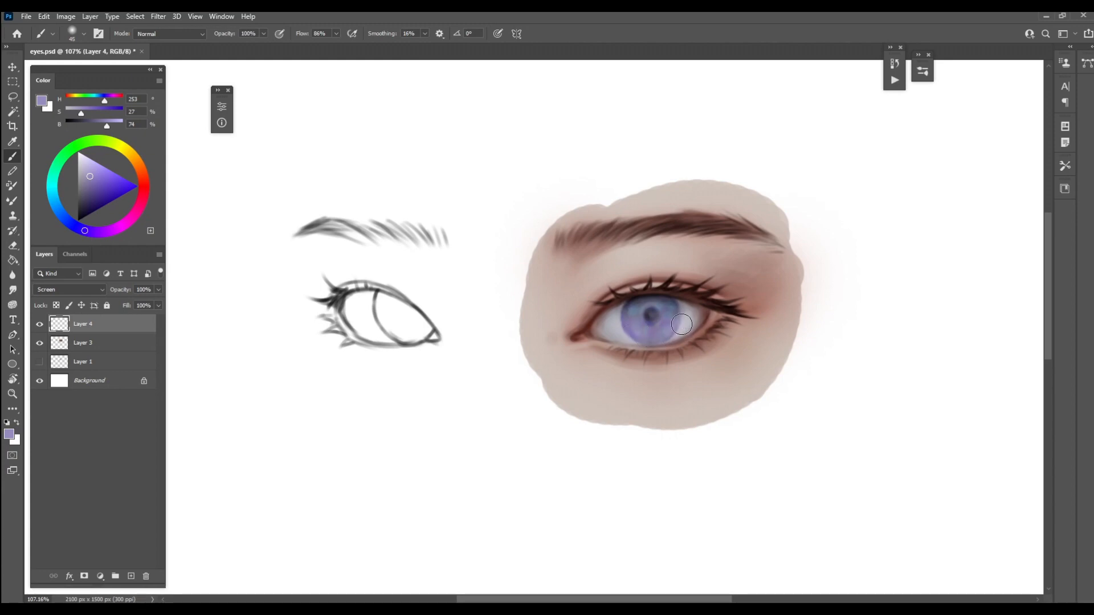
key(bracketright)
key(bracketleft)
key(Delete)
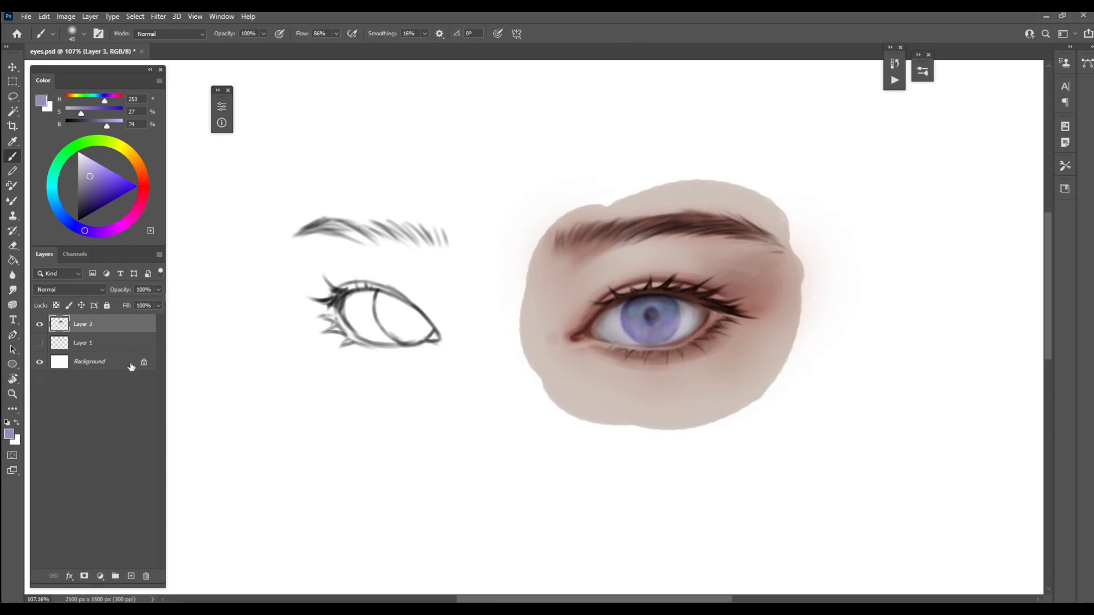
On a new layer, refine the eyebrow's upper edge with fine strokes of sampled skin tone (H 22, S 11, B 81)
click(131, 576)
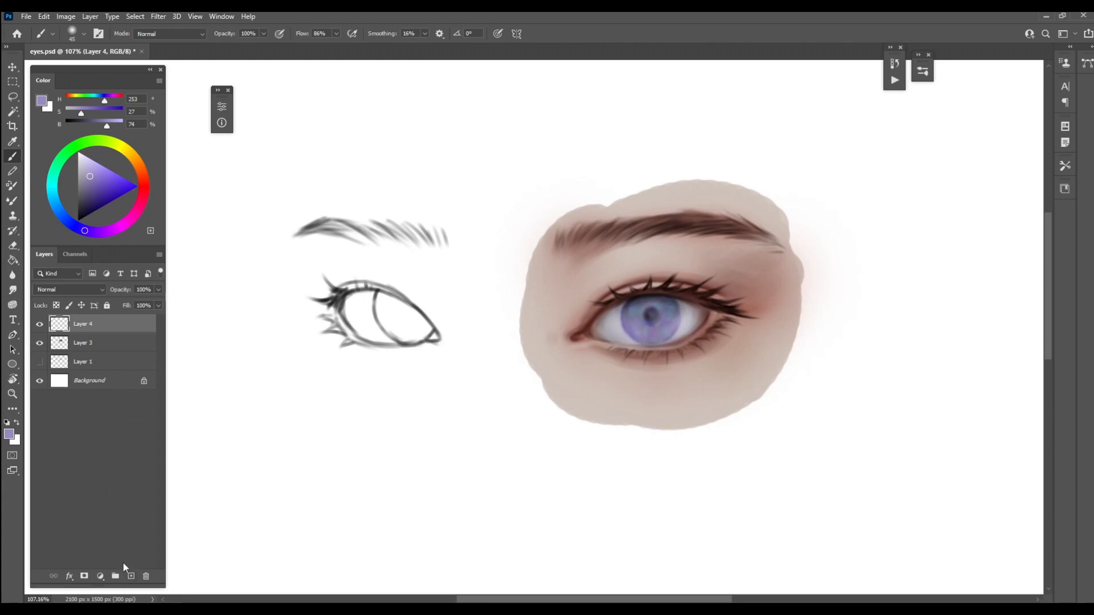
alt+click(701, 188)
key(bracketleft)
key(bracketleft)
key(bracketleft)
key(bracketleft)
key(bracketleft)
key(bracketleft)
key(bracketleft)
key(bracketleft)
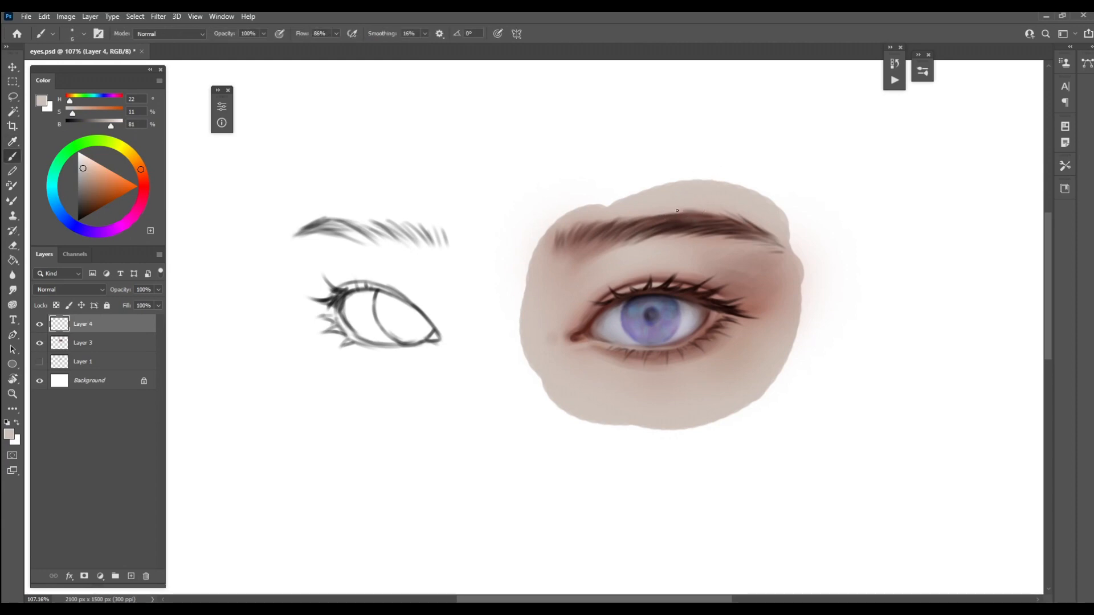
key(bracketright)
key(bracketright)
drag(658, 217, 713, 218)
key(bracketright)
key(bracketleft)
Darken the hairs along the eyebrow's arch with near-black brown (H 6, S 69, B 11) sampled from the lashes, using a 6 px brush
alt+click(673, 279)
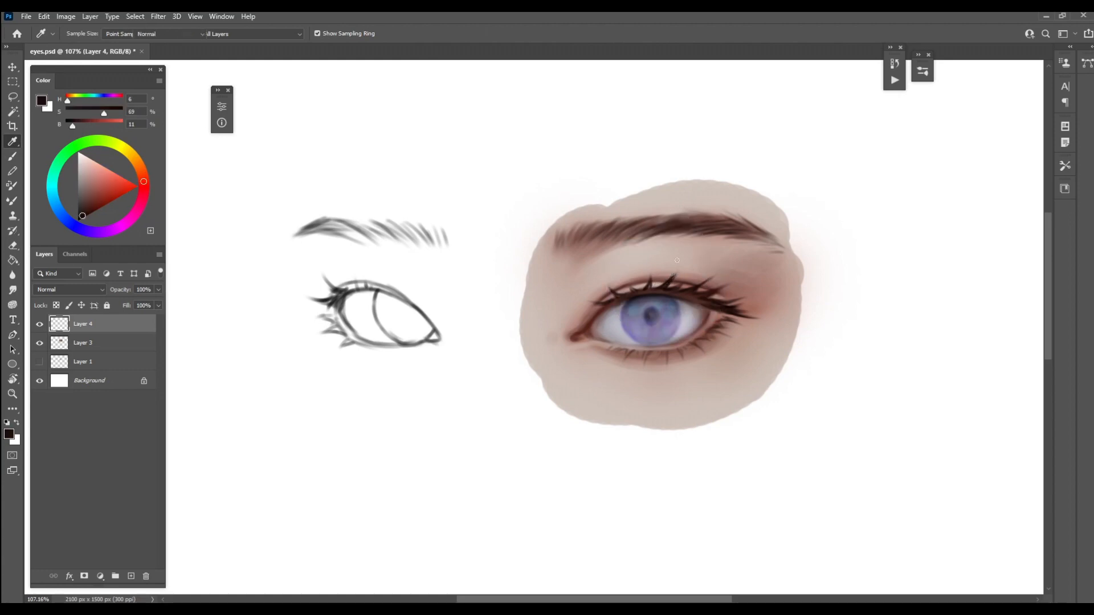
key(bracketleft)
key(bracketleft)
key(bracketleft)
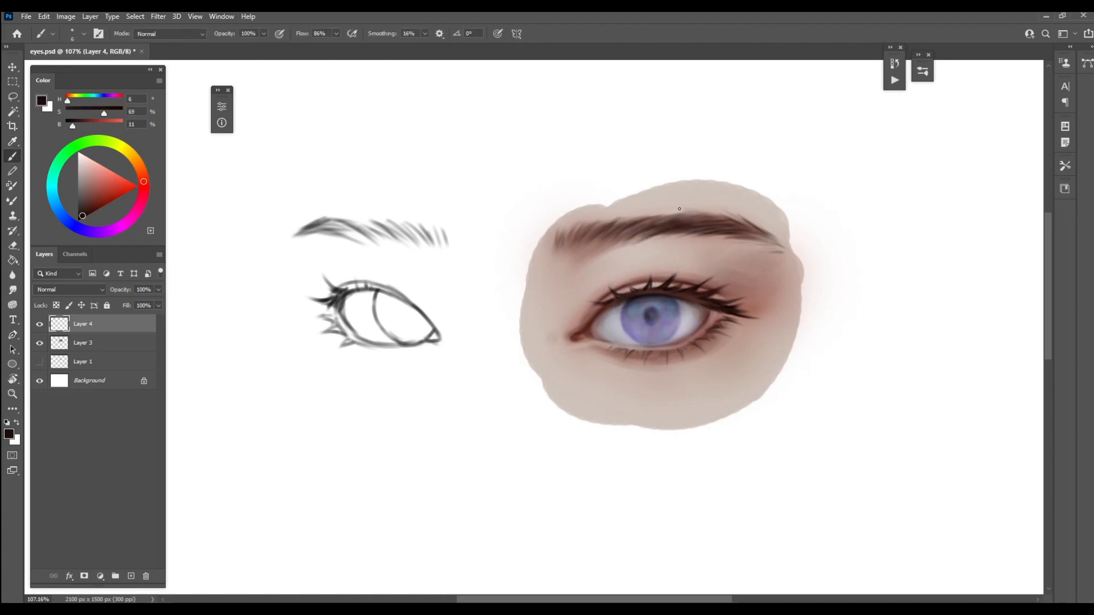
mouse_move(679, 209)
mouse_down()
mouse_move(719, 218)
mouse_move(656, 214)
mouse_move(713, 220)
mouse_move(688, 216)
mouse_move(719, 212)
mouse_up()
drag(645, 221, 668, 220)
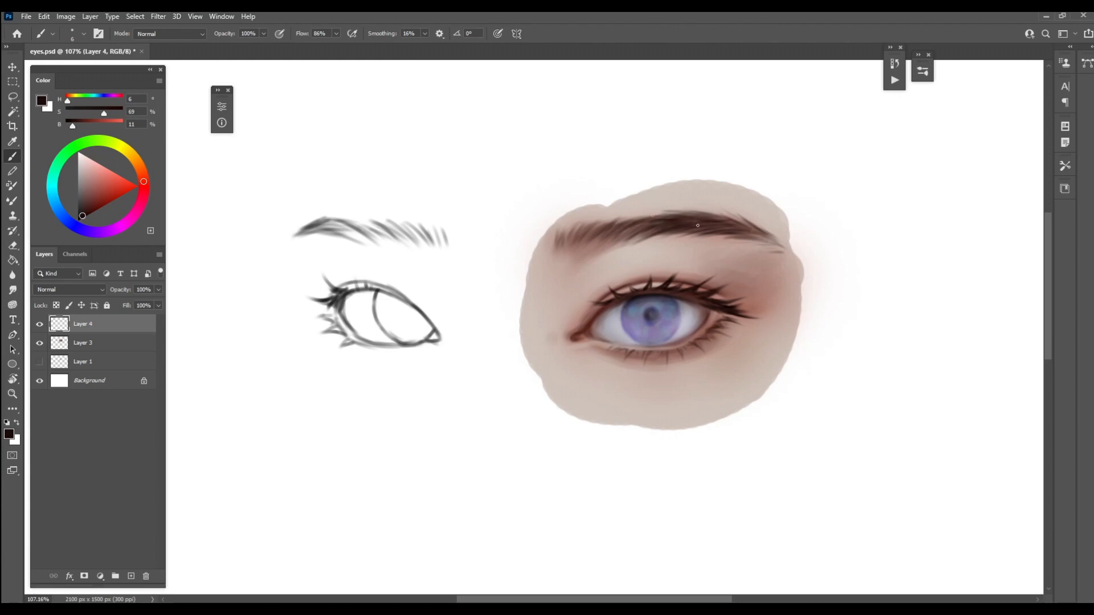
drag(697, 226, 712, 226)
Soften the eyebrow with reddish brown (H 10, S 37, B 49) sampled from its inner end, enlarging the soft brush to 40 px
alt+click(589, 226)
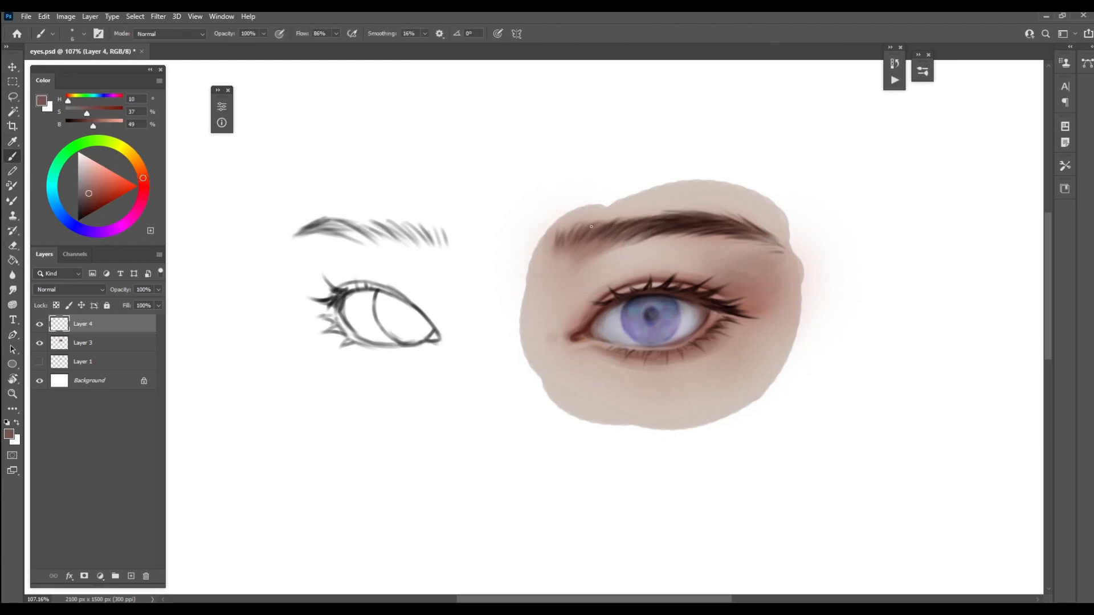
key(bracketright)
key(bracketright)
key(bracketright)
key(bracketright)
key(bracketright)
key(bracketright)
key(bracketright)
key(bracketright)
key(bracketright)
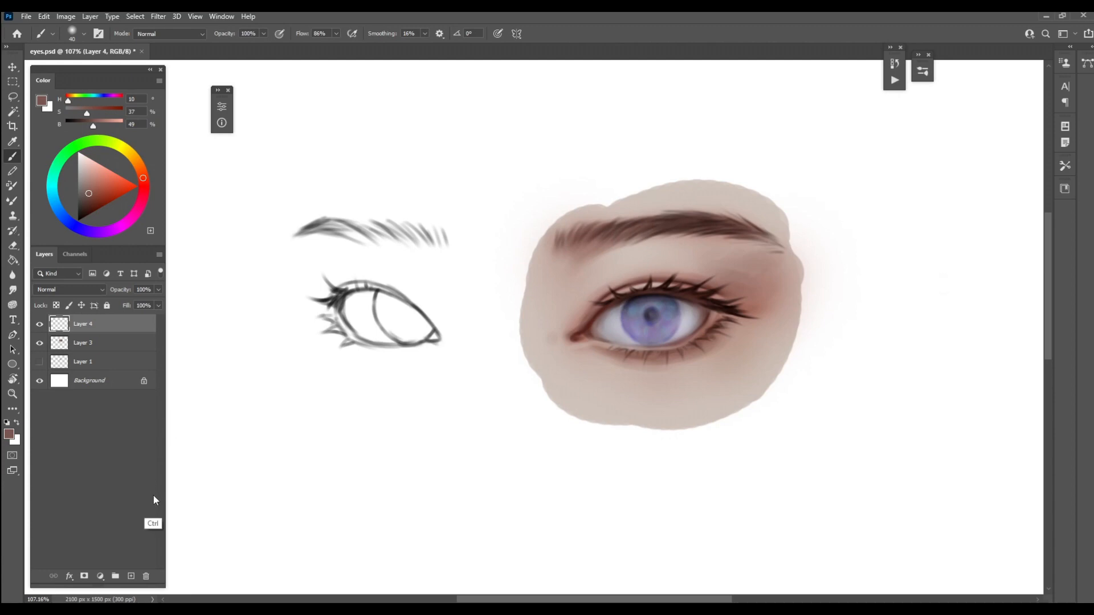
Dot near-white (H 10, S 2, B 96) highlights on the pupil, iris, inner eye corner and lower lid with a small brush
click(81, 151)
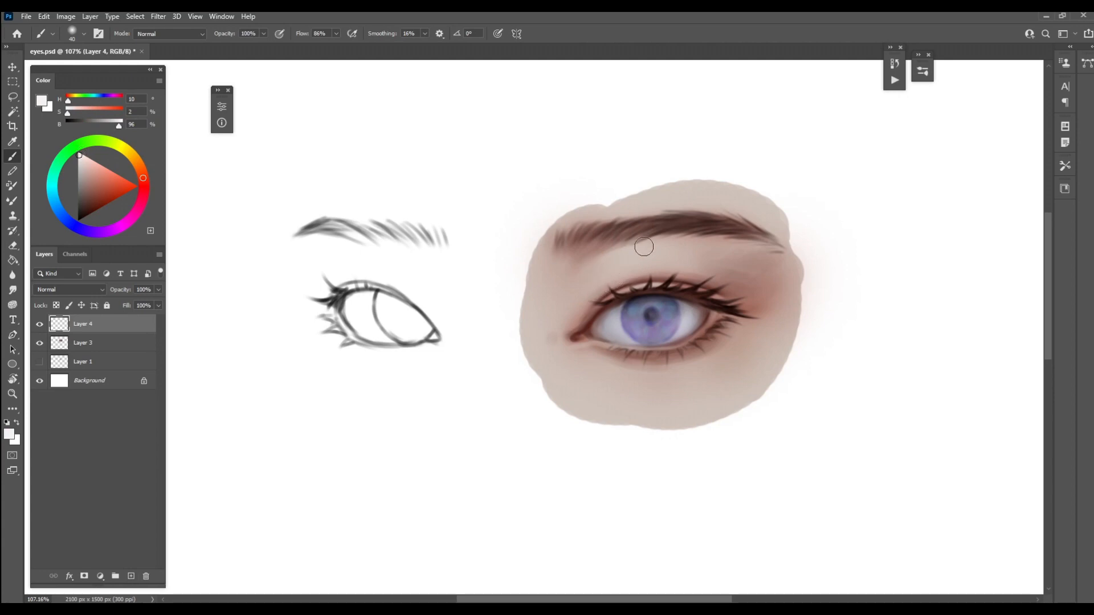
key(bracketleft)
key(bracketleft)
key(bracketleft)
key(bracketleft)
key(bracketright)
click(576, 338)
click(580, 337)
key(bracketleft)
drag(640, 367, 660, 366)
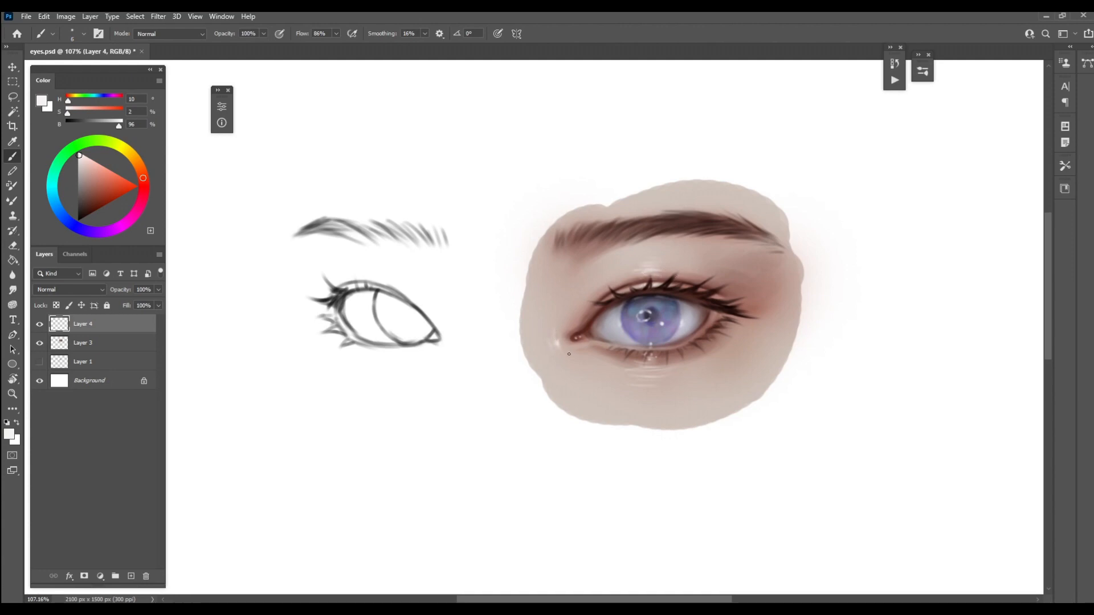
Erase the excess highlight beside the inner eye corner and add fine near-white glints on the skin beneath the lower lid
key(e)
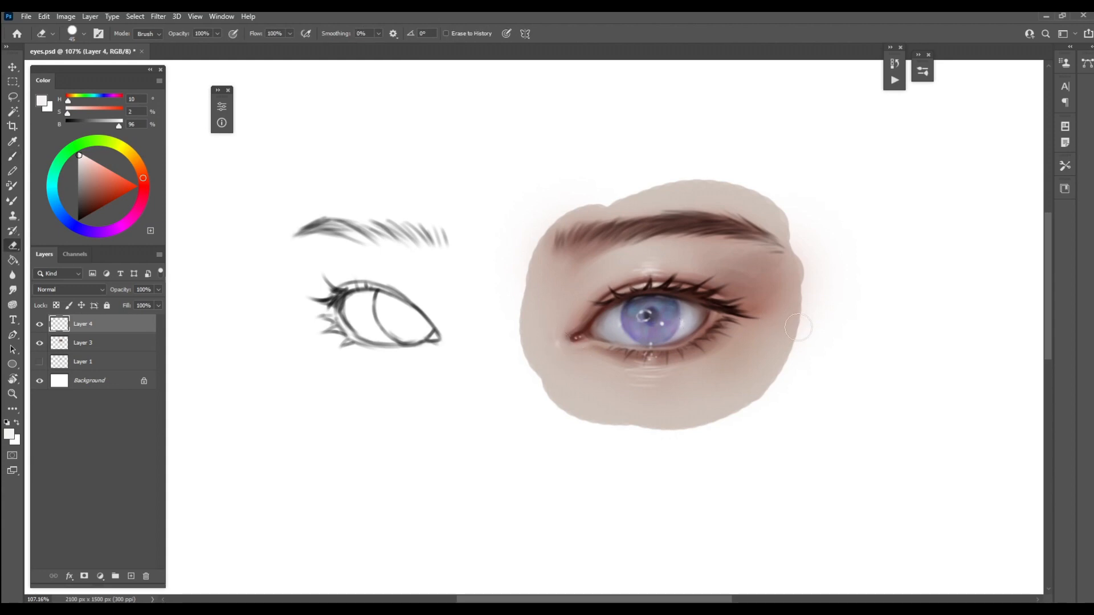
key(b)
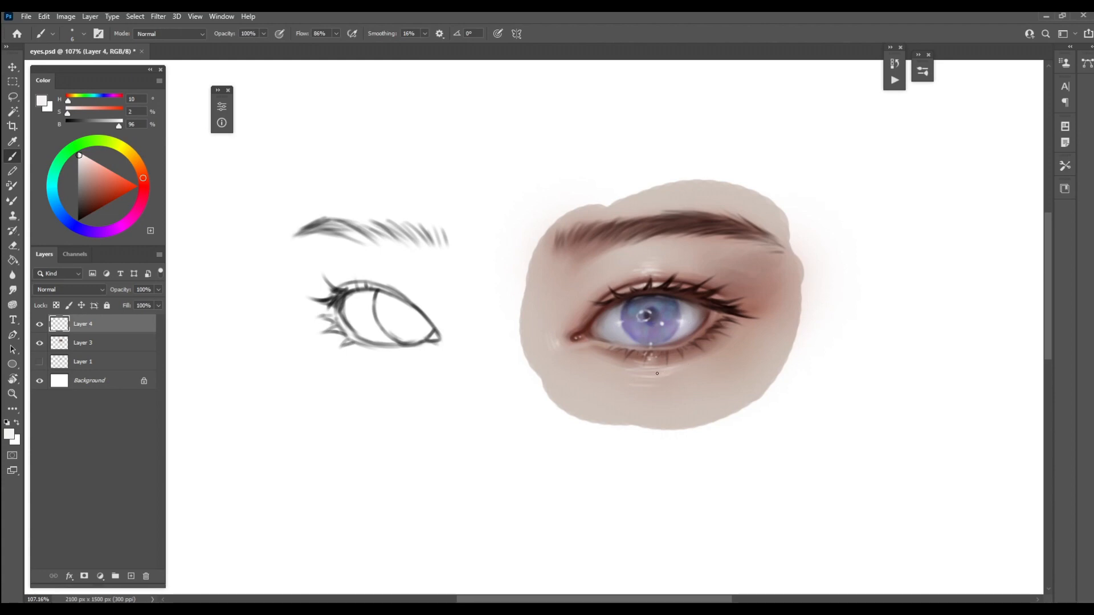
key(bracketright)
key(bracketright)
key(bracketleft)
key(bracketright)
key(bracketright)
key(bracketright)
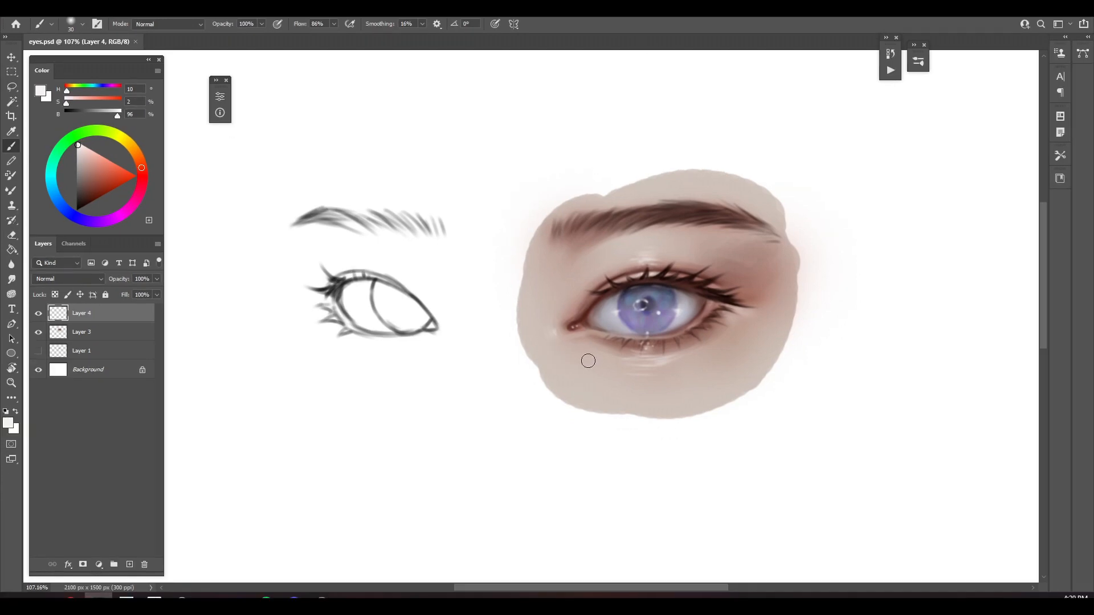
Merge the top detail layer down, then on a new layer underneath extend the sampled skin tone (H 22, S 11, B 81) behind the left eye sketch
key(ctrl+e)
click(81, 332)
click(129, 565)
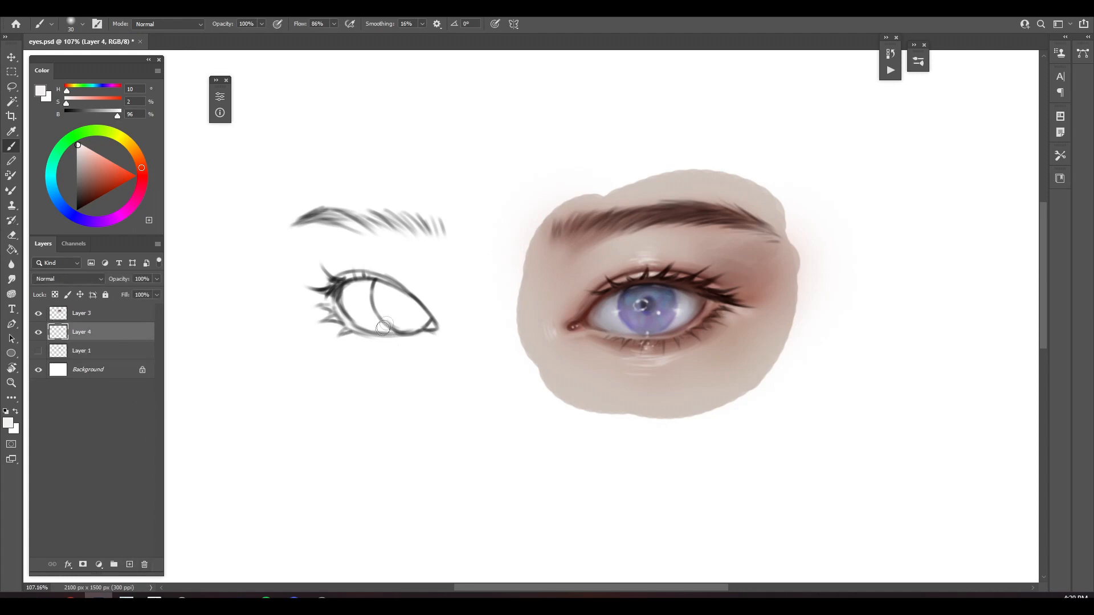
alt+click(674, 172)
right_click(684, 187)
click(910, 424)
mouse_move(304, 193)
mouse_down()
mouse_move(496, 234)
mouse_move(510, 321)
mouse_up()
drag(490, 208, 553, 201)
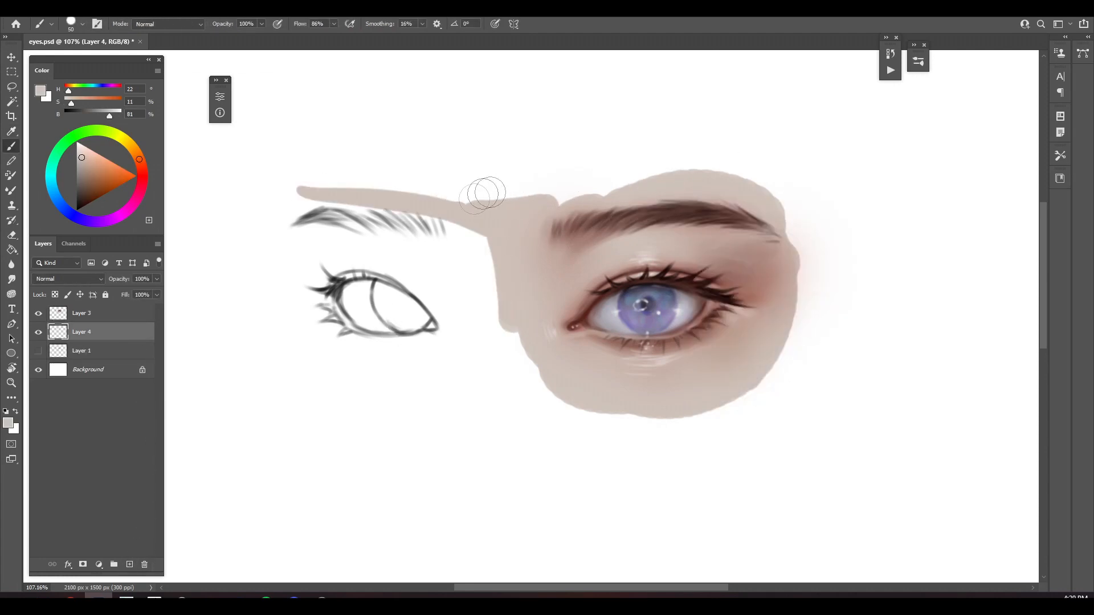
mouse_move(428, 205)
mouse_down()
mouse_move(627, 195)
mouse_move(313, 204)
mouse_move(343, 263)
mouse_move(386, 251)
mouse_move(500, 319)
mouse_move(342, 391)
mouse_move(508, 384)
mouse_move(317, 310)
mouse_move(599, 401)
mouse_up()
Complete the skin base around the left eye and brow, then add a new layer clipped to it
key(bracketright)
key(bracketright)
key(bracketright)
key(bracketright)
key(bracketleft)
key(bracketleft)
Airbrush reddish-brown shadows (H 12, S 36, B 64) sampled from the finished eyelid above and below the left eye
key(bracketleft)
click(129, 564)
right_click(134, 332)
click(182, 332)
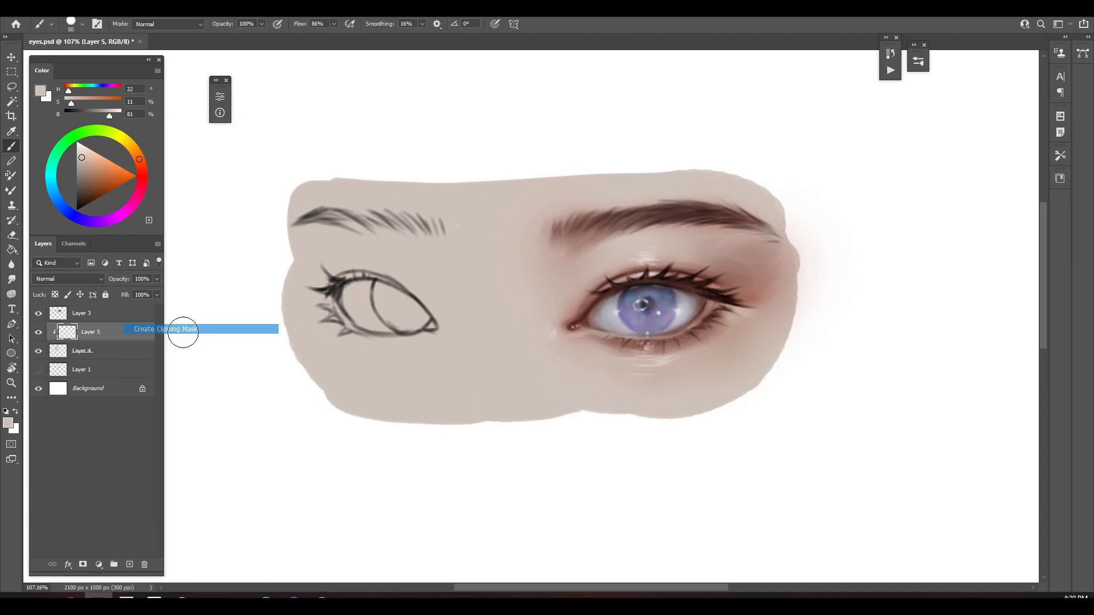
right_click(328, 260)
click(557, 449)
alt+click(754, 278)
mouse_move(325, 280)
mouse_down()
mouse_move(309, 283)
mouse_move(340, 263)
mouse_move(318, 291)
mouse_move(393, 282)
mouse_move(371, 275)
mouse_up()
key(bracketleft)
key(bracketleft)
key(bracketleft)
key(bracketleft)
key(bracketleft)
key(bracketleft)
mouse_move(348, 336)
mouse_down()
mouse_move(410, 343)
mouse_move(378, 343)
mouse_up()
Copy the left eye and brow line art to its own layer with a lasso selection, place it below the skin layer and hide it
click(133, 316)
key(l)
drag(299, 169, 463, 189)
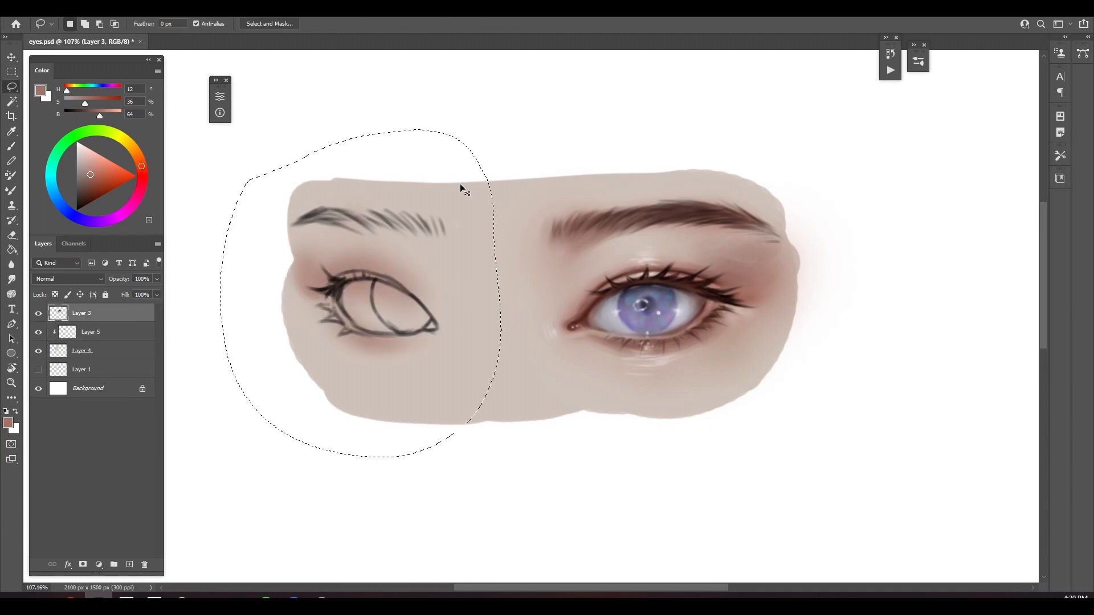
key(ctrl+j)
drag(138, 319, 139, 386)
click(38, 370)
On the clipped layer, airbrush soft shading at the left eye's inner corner, toward the nose bridge and under the eyebrow
click(108, 333)
key(b)
drag(421, 285, 433, 310)
mouse_move(434, 273)
mouse_down()
mouse_move(408, 233)
mouse_move(427, 257)
mouse_up()
drag(365, 218, 307, 215)
Fill the left eye's white and iris with colors sampled from the finished eye, using a smaller soft brush
alt+click(607, 315)
key(bracketleft)
key(bracketleft)
key(bracketleft)
key(bracketleft)
mouse_move(362, 287)
mouse_down()
mouse_move(365, 307)
mouse_move(397, 304)
mouse_move(389, 317)
mouse_move(402, 295)
mouse_up()
alt+click(650, 305)
Lock Layer 3's transparent pixels and tint the left eye and brow line art dark reddish brown (H 9, S 77, B 36) with a large soft brush
alt+click(695, 263)
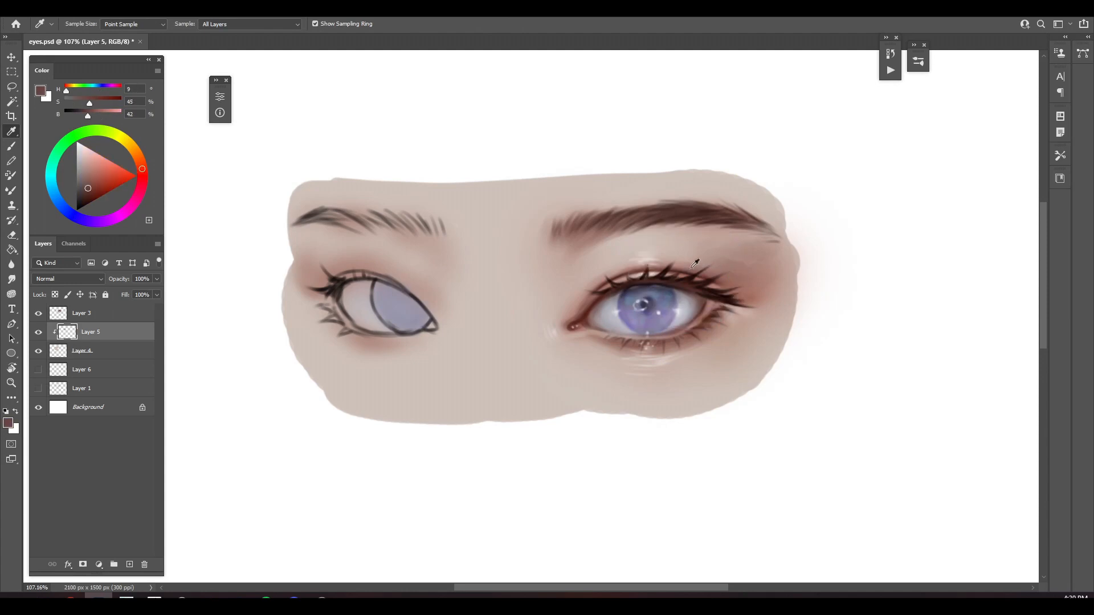
key(bracketleft)
key(bracketleft)
click(115, 313)
click(55, 295)
click(92, 194)
key(bracketright)
key(bracketright)
key(bracketright)
key(bracketright)
key(bracketright)
key(bracketright)
key(bracketright)
key(bracketright)
drag(342, 214, 307, 219)
mouse_move(348, 283)
mouse_down()
mouse_move(337, 339)
mouse_move(441, 319)
mouse_up()
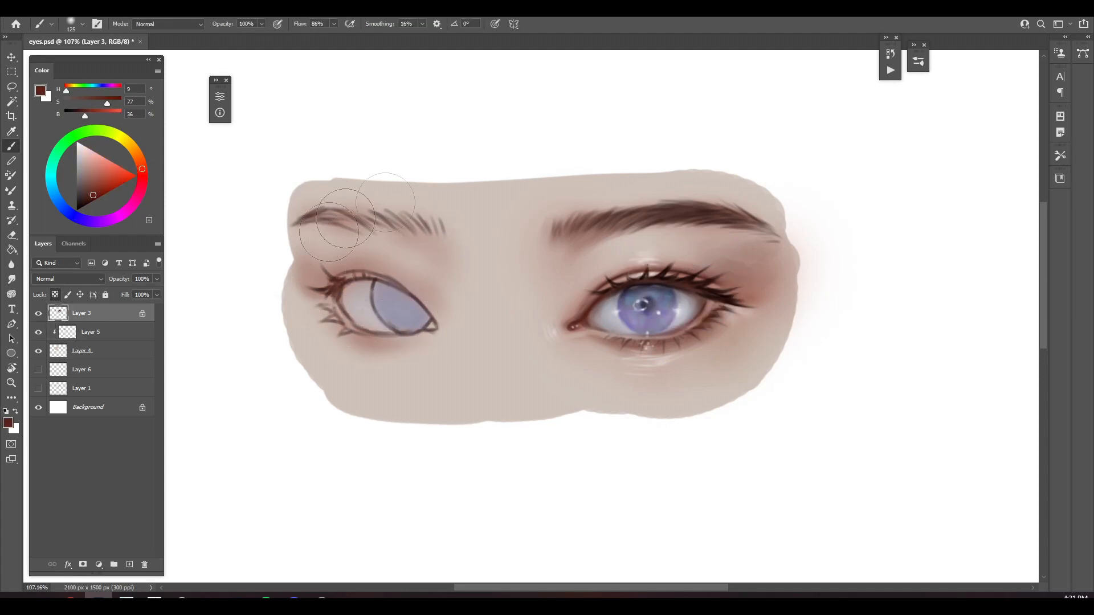
drag(342, 205, 419, 228)
Merge the clipped shading into the skin layer, then add a new top layer and choose the Hard brush from the NPye set
click(114, 332)
key(ctrl+e)
click(113, 313)
click(129, 564)
right_click(452, 179)
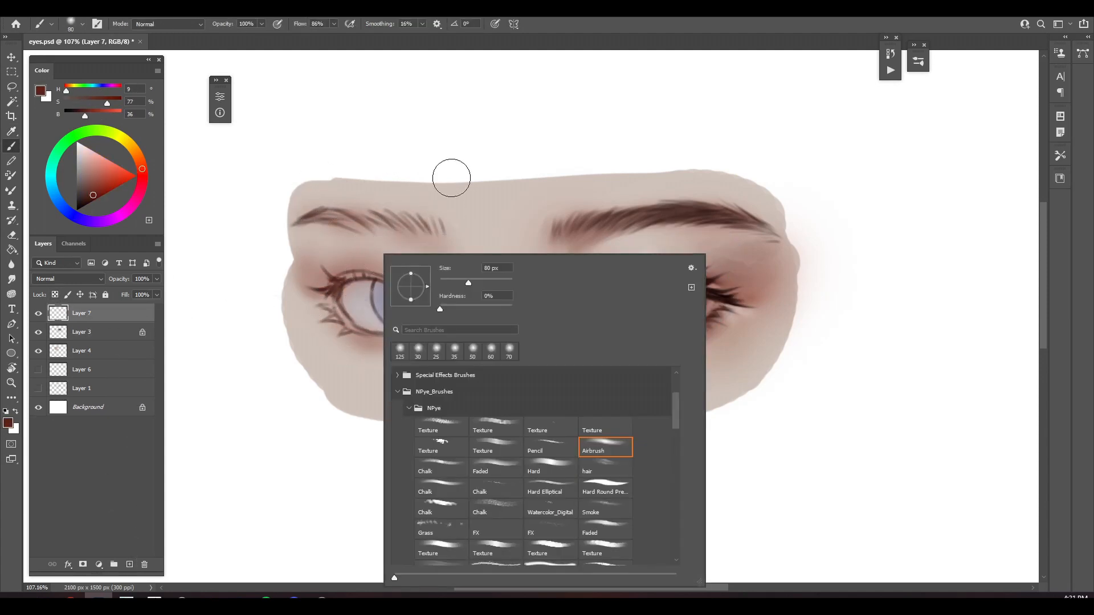
click(548, 468)
Thicken the left eyebrow's tail, arch and inner hairs with dark brown (H 10, S 61, B 33)
alt+click(342, 274)
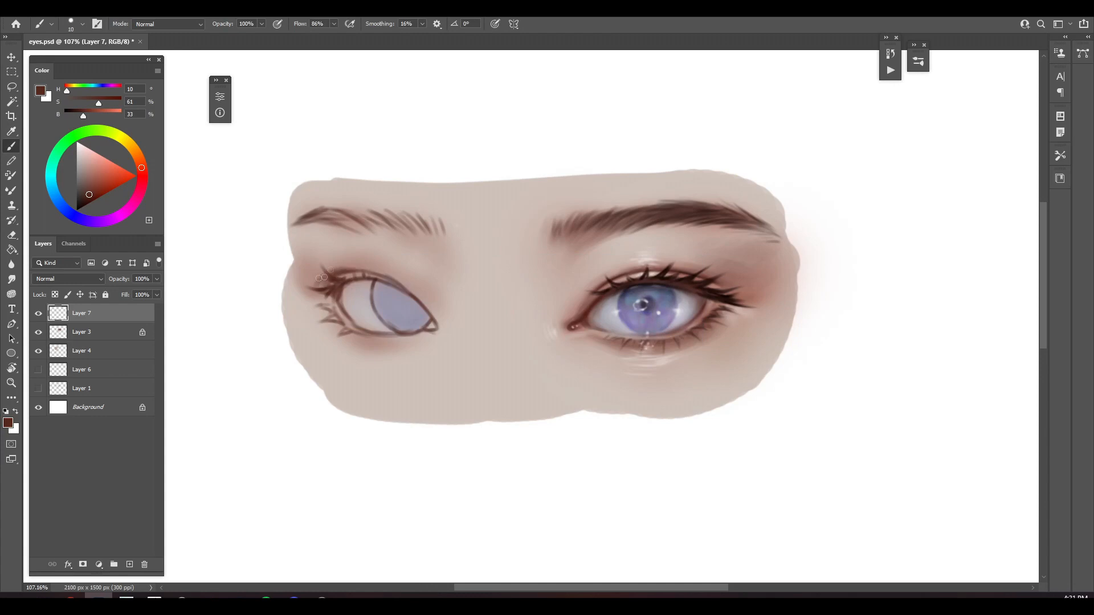
key(bracketleft)
mouse_move(302, 221)
mouse_down()
mouse_move(334, 214)
mouse_move(416, 232)
mouse_up()
key(bracketright)
key(bracketright)
key(bracketright)
drag(400, 216, 430, 235)
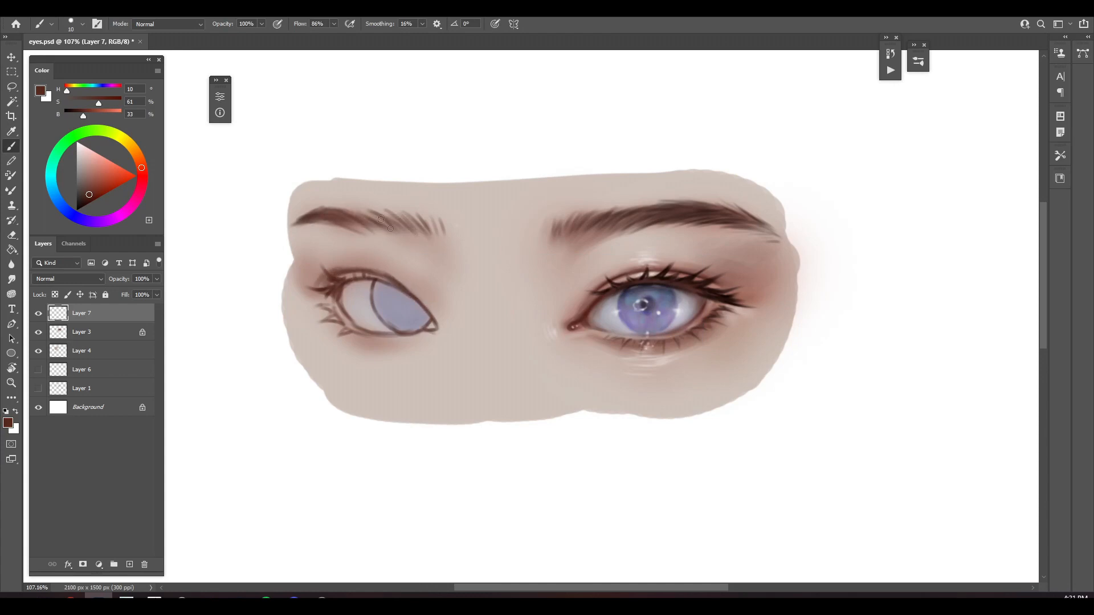
Blend the left eye's upper lid and outer corner shadow with sampled reddish brown (H 12, S 32, B 59)
alt+click(321, 283)
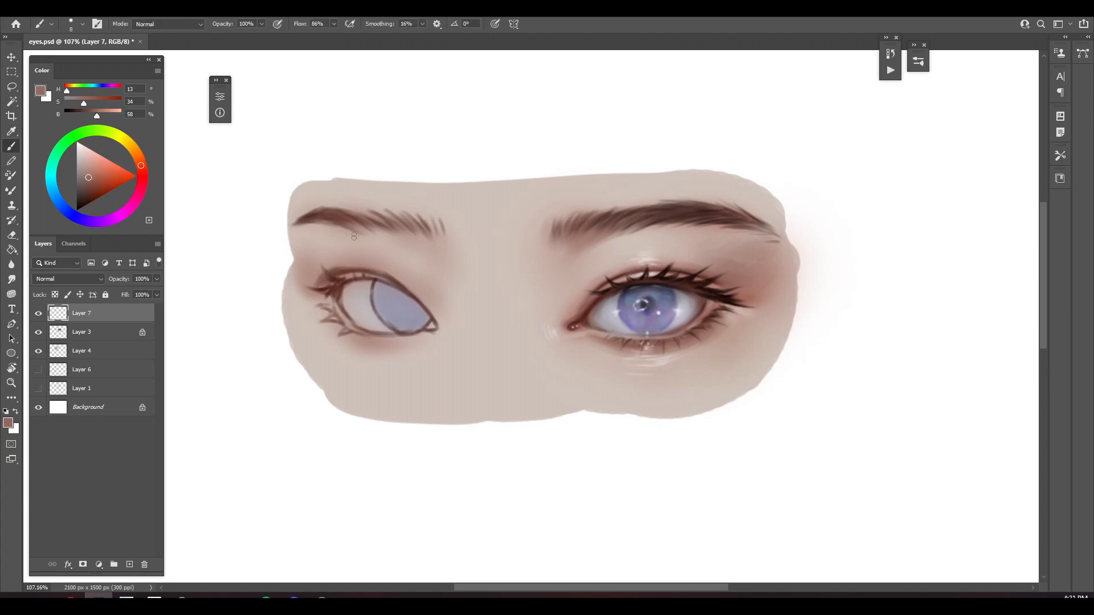
key(bracketright)
key(bracketright)
key(bracketright)
key(bracketright)
key(bracketright)
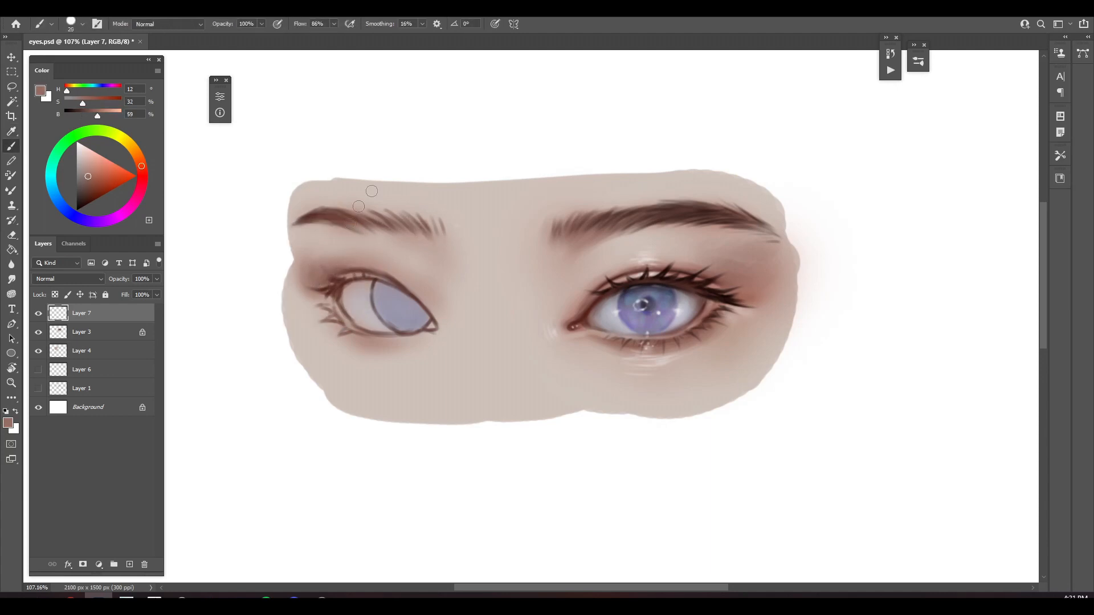
key(bracketleft)
key(bracketleft)
key(bracketleft)
Shade the left iris's upper part with grey-violet (H 251, S 21, B 42) and soften the edges of the eye white
alt+click(401, 310)
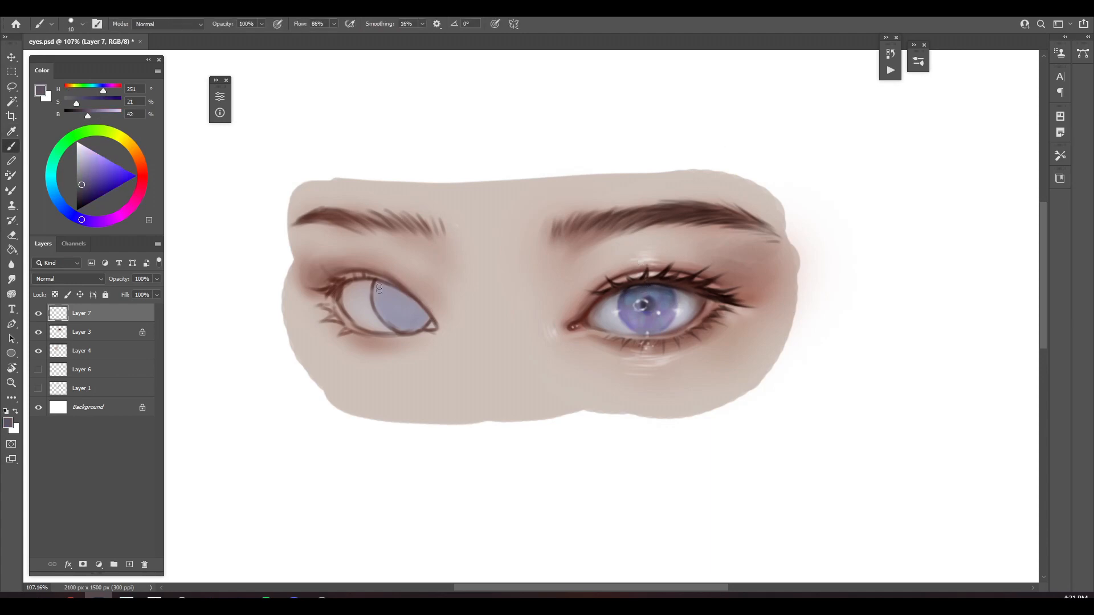
key(bracketright)
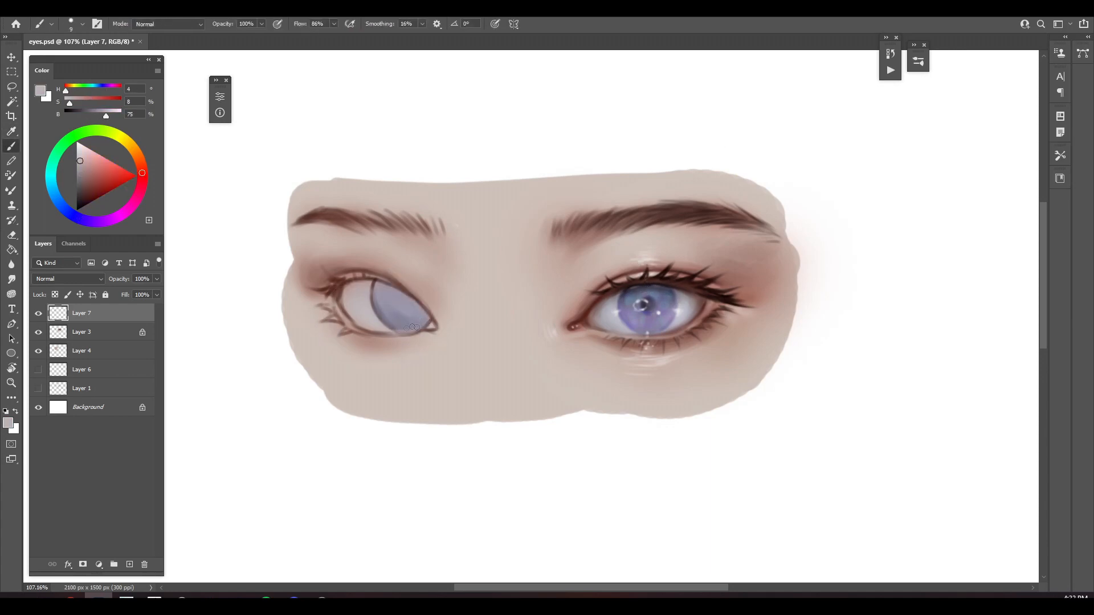
key(bracketleft)
key(bracketleft)
alt+click(694, 289)
mouse_move(346, 291)
mouse_down()
mouse_move(354, 322)
mouse_move(374, 329)
mouse_move(363, 322)
mouse_up()
alt+click(348, 294)
key(bracketright)
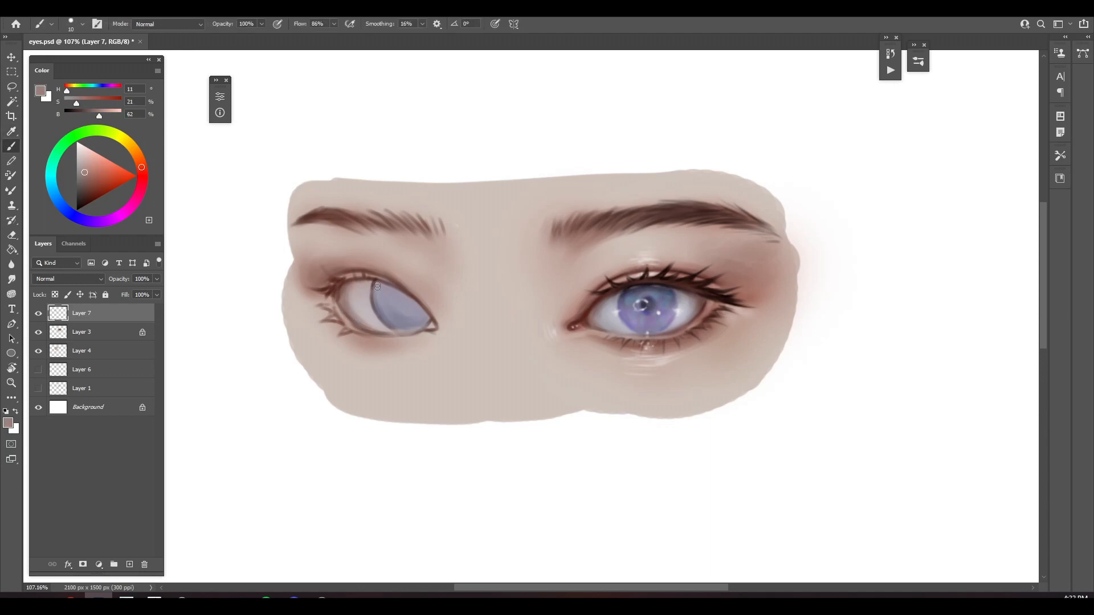
Paint over the left eye's upper lid line and inner corner with dark reddish brown (H 8, S 70, B 33) using a fine brush
alt+click(611, 281)
key(bracketleft)
key(bracketleft)
mouse_move(372, 281)
mouse_down()
mouse_move(429, 320)
mouse_move(375, 278)
mouse_move(408, 289)
mouse_move(431, 325)
mouse_up()
alt+click(681, 246)
key(bracketleft)
alt+click(571, 328)
key(bracketleft)
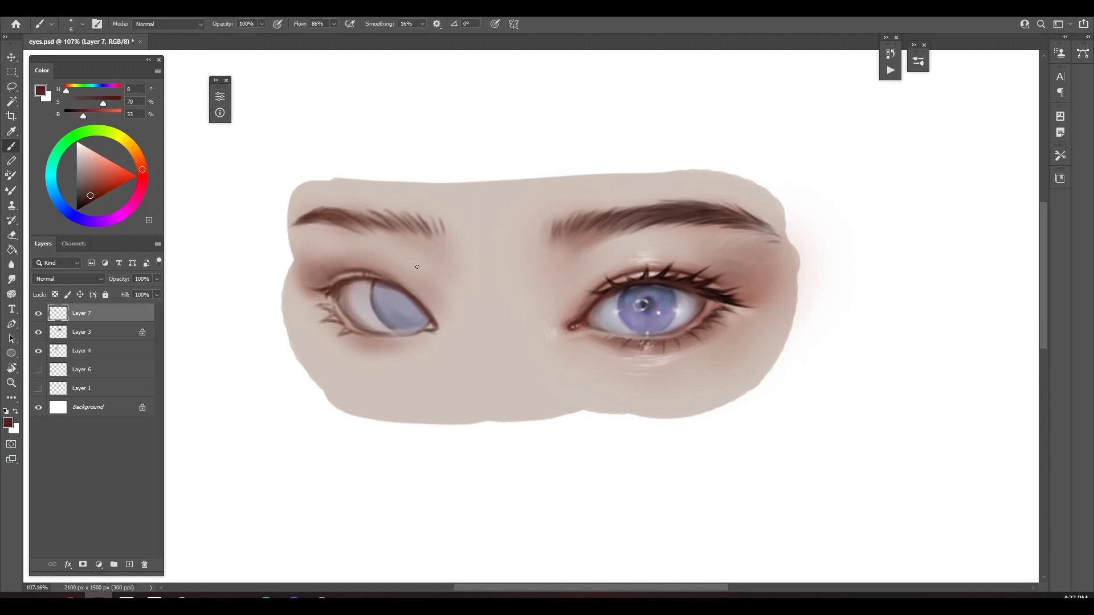
Blend the sketched lower lashes and outer lower lid of the left eye into the skin with sampled reddish-brown tones
alt+click(401, 262)
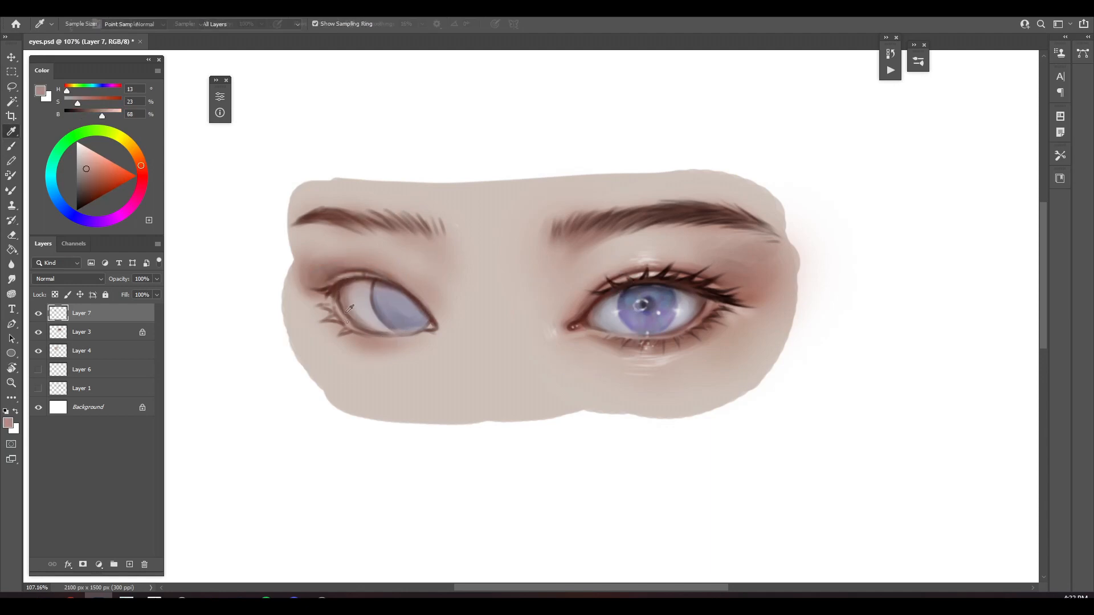
alt+click(357, 344)
key(bracketright)
key(bracketright)
key(bracketright)
key(bracketright)
key(bracketright)
drag(336, 325, 344, 331)
alt+click(384, 339)
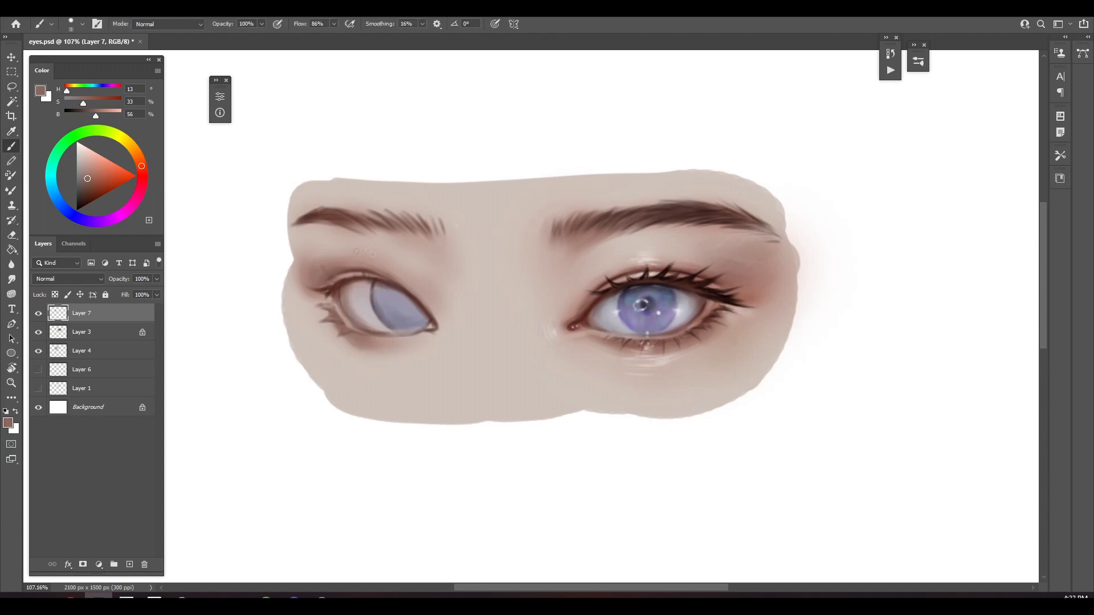
Refine the left eye's outer upper lid and lid rim with sampled dark brown (H 8, S 56, B 35) and pale pink (H 13, S 20, B 71)
alt+click(328, 291)
alt+click(344, 272)
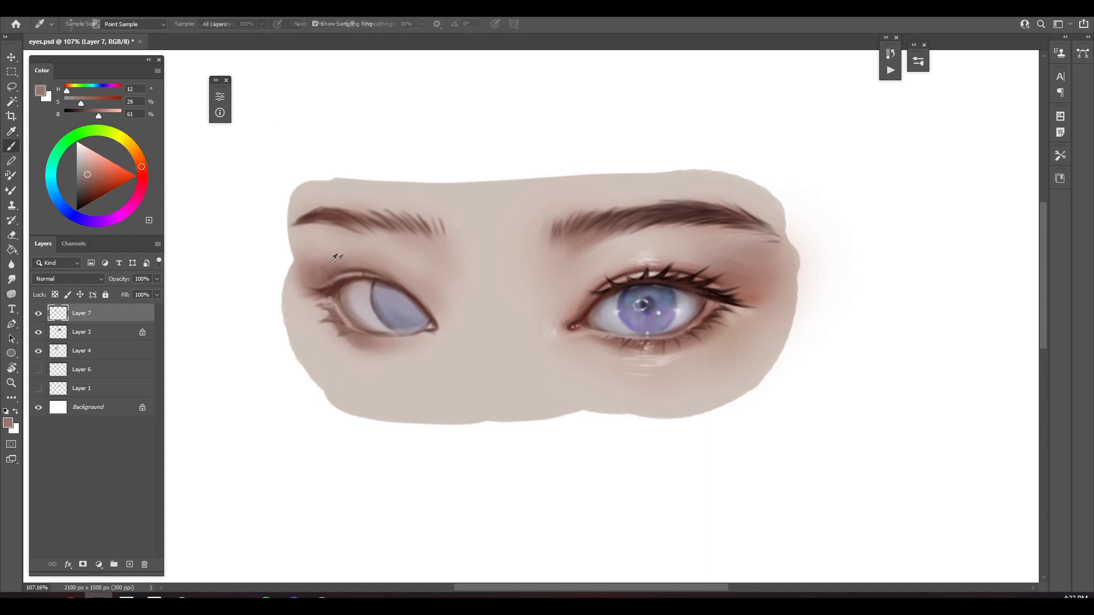
alt+click(342, 291)
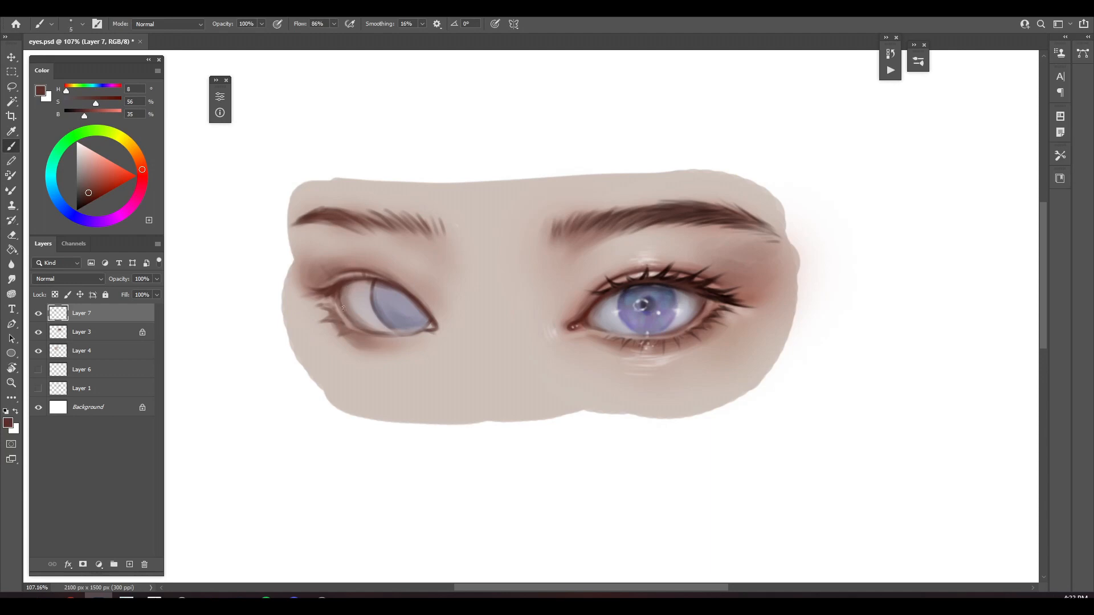
alt+click(349, 317)
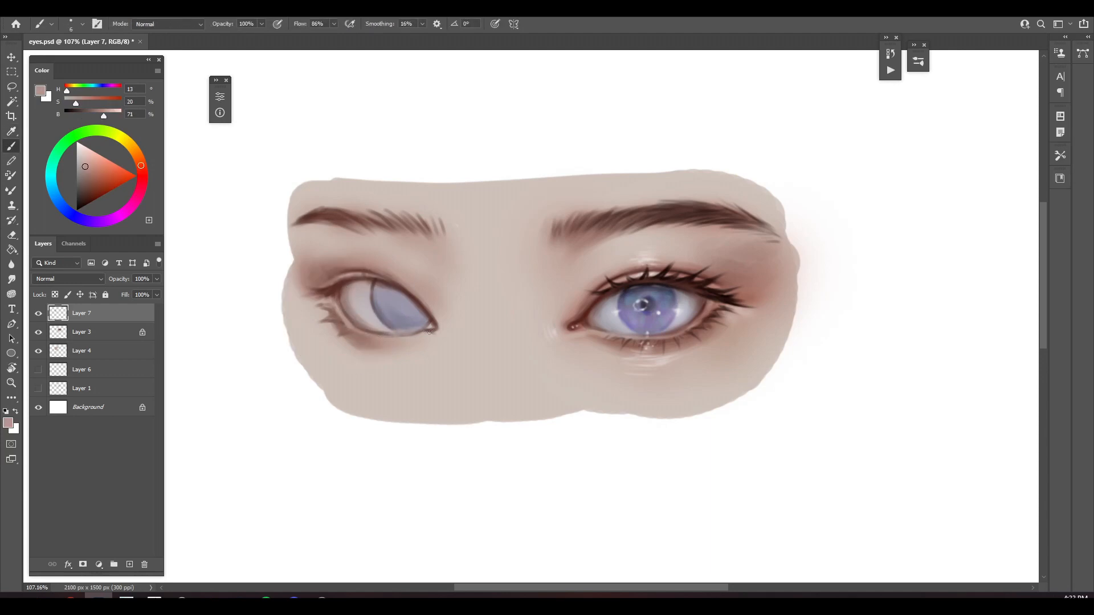
Deepen the shadow under the left eye's lower lid with reddish brown (H 12, S 39, B 55)
alt+click(330, 269)
mouse_move(376, 350)
mouse_down()
mouse_move(407, 349)
mouse_move(398, 344)
mouse_up()
alt+click(368, 344)
key(bracketright)
key(bracketright)
key(bracketright)
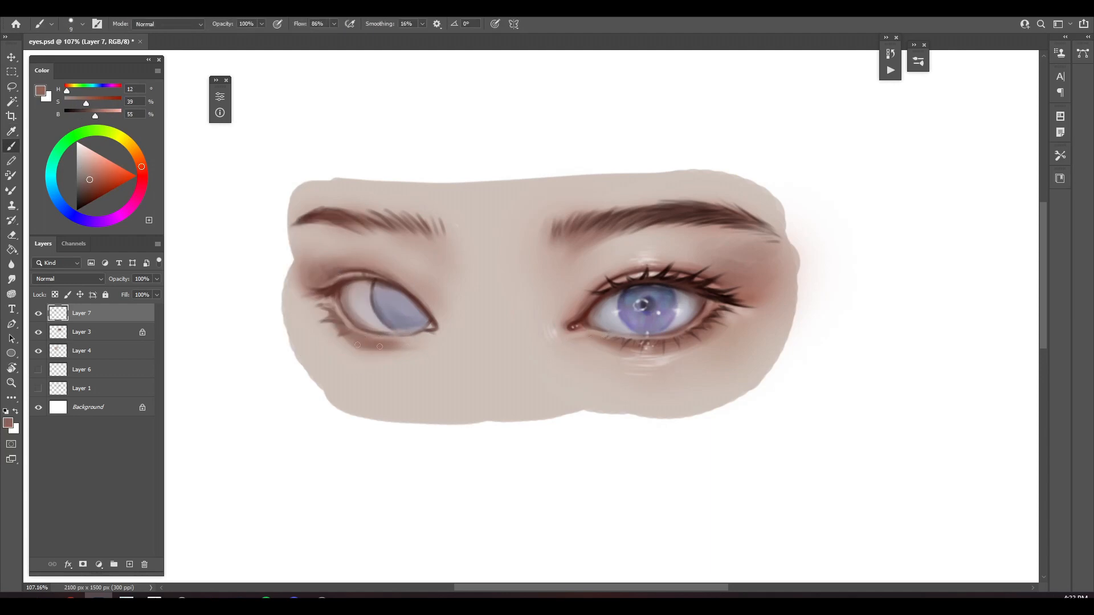
mouse_move(333, 325)
mouse_down()
mouse_move(357, 347)
mouse_move(417, 339)
mouse_up()
Paint over the left iris outline and smooth its edge with sampled grey-violets (H 253, S 21, B 34 and H 261, S 13, B 53)
alt+click(373, 292)
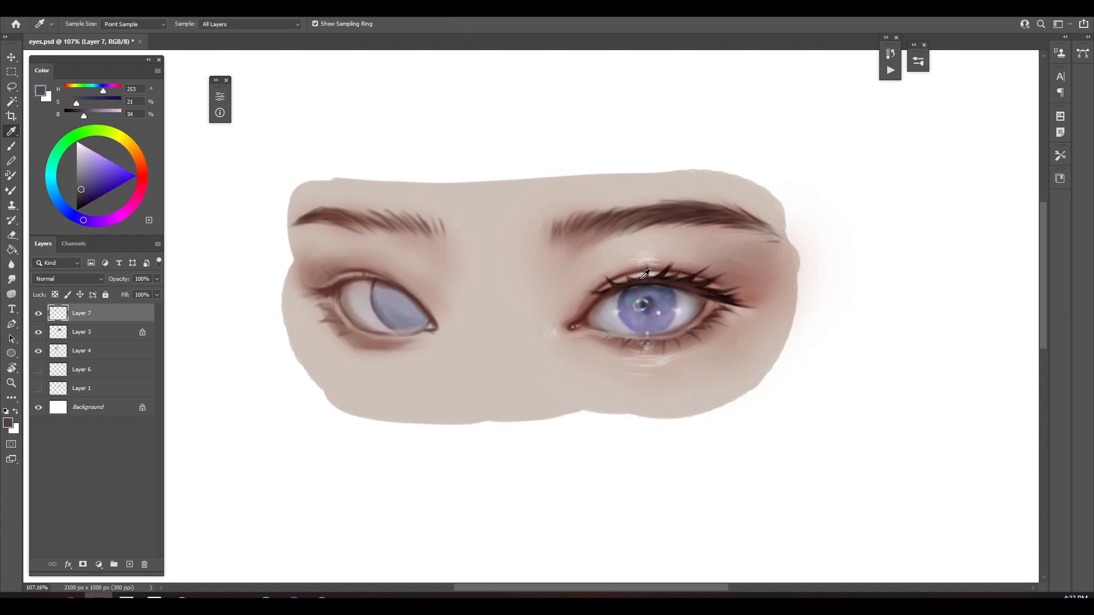
mouse_move(374, 288)
mouse_down()
mouse_move(374, 308)
mouse_move(408, 311)
mouse_move(423, 326)
mouse_up()
alt+click(376, 298)
key(bracketright)
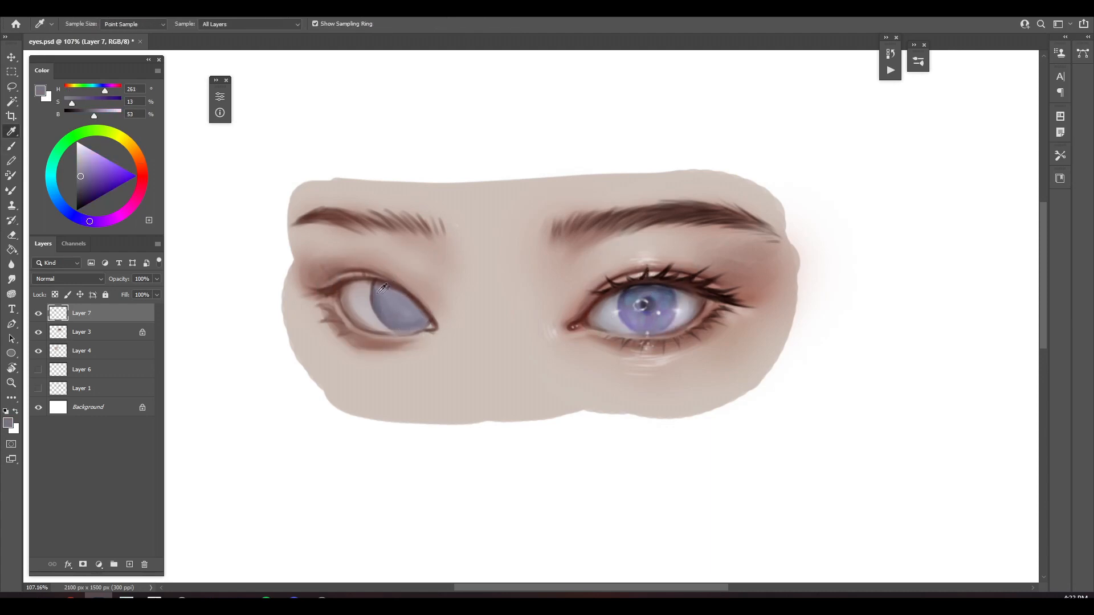
key(bracketleft)
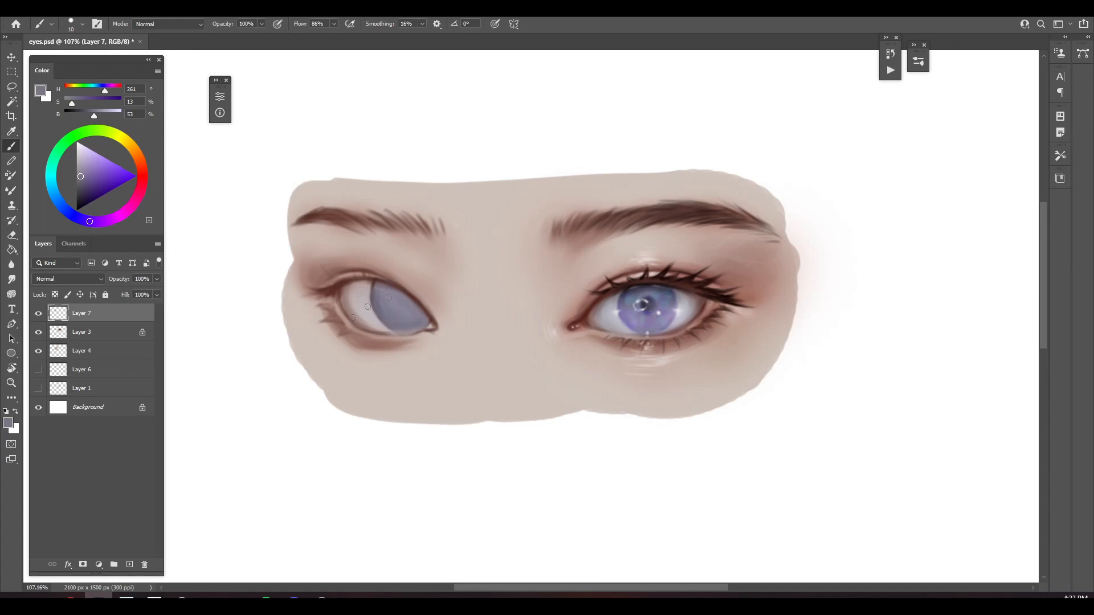
alt+click(383, 309)
drag(375, 289, 374, 309)
key(bracketright)
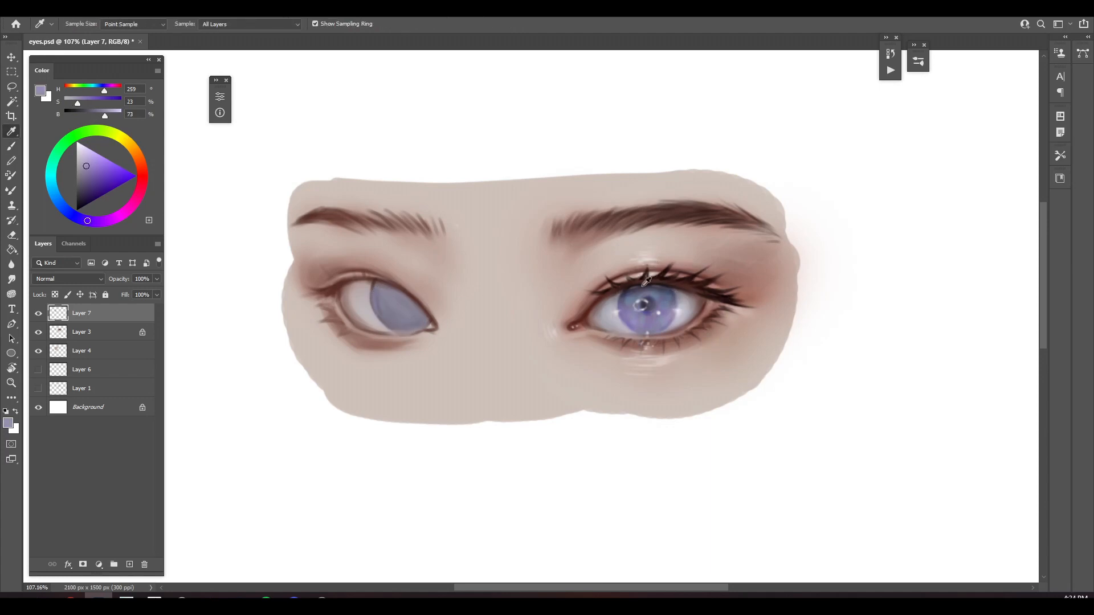
Merge the painting layers into the skin layer and add a new layer set to Multiply blending
alt+click(646, 281)
key(ctrl+e)
key(ctrl+e)
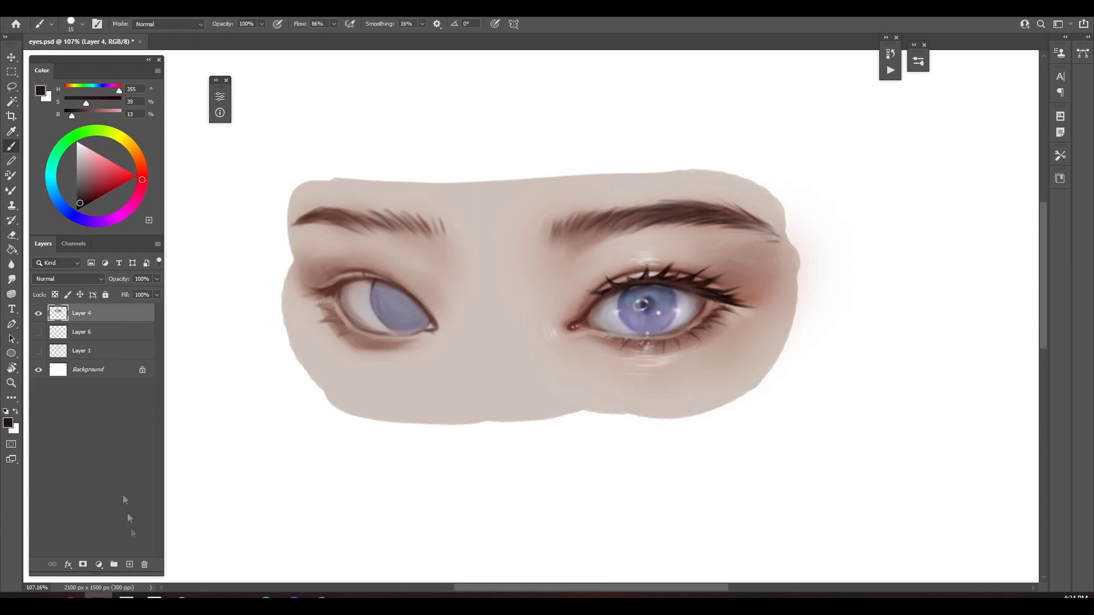
click(129, 565)
click(101, 279)
click(74, 312)
Paint the left pupil and darken the upper lid line and iris shadow with grey-violet (H 259, S 13, B 58)
alt+click(394, 293)
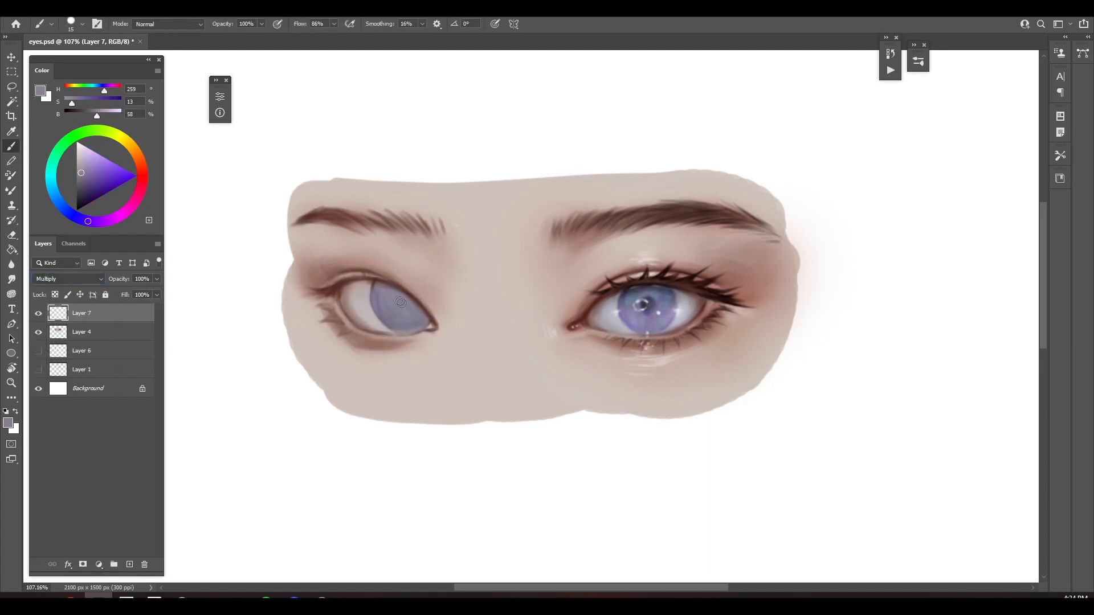
click(400, 302)
mouse_move(338, 280)
mouse_down()
mouse_move(380, 287)
mouse_move(328, 293)
mouse_move(382, 283)
mouse_move(372, 306)
mouse_move(372, 287)
mouse_move(406, 323)
mouse_move(407, 302)
mouse_move(381, 288)
mouse_move(429, 320)
mouse_up()
key(bracketleft)
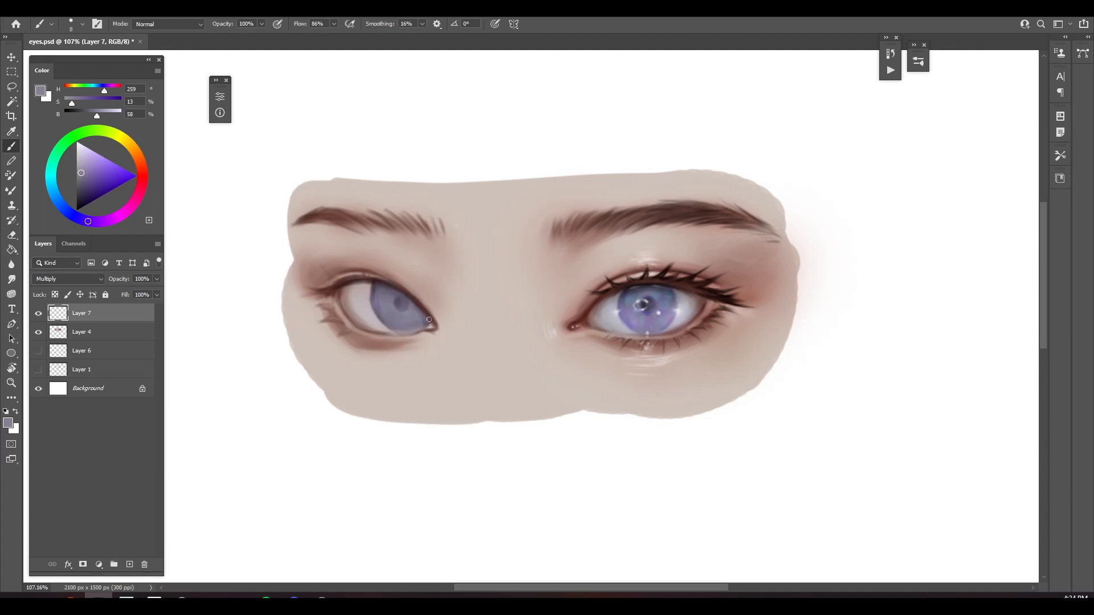
key(bracketright)
key(bracketright)
key(bracketright)
Dab saturated violet (H 259, S 58, B 85) spots across the lower part of the left iris
alt+click(389, 314)
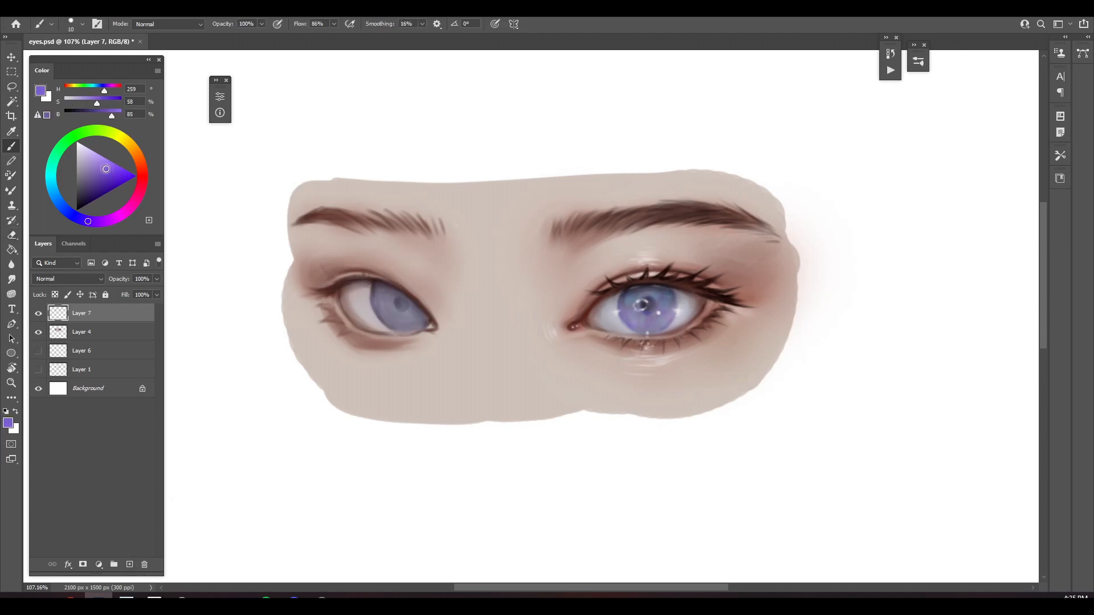
key(bracketright)
click(389, 315)
click(411, 320)
key(bracketright)
Add blue (H 220, S 58, B 85) and pink (H 335, S 41, B 78) tints to the left iris
click(61, 205)
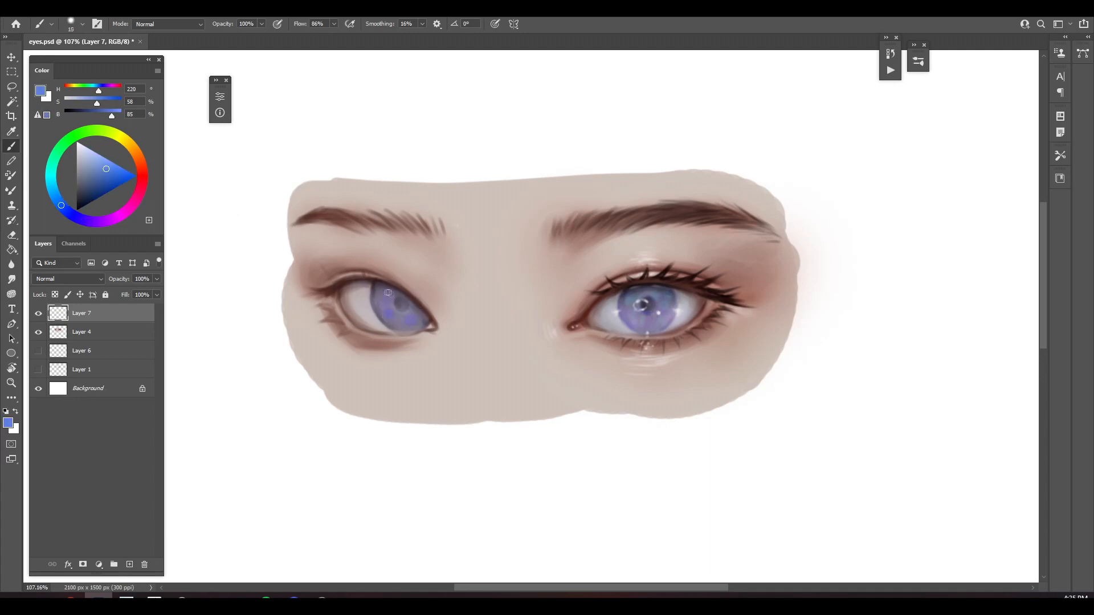
click(96, 168)
key(bracketright)
key(bracketleft)
key(bracketleft)
key(bracketleft)
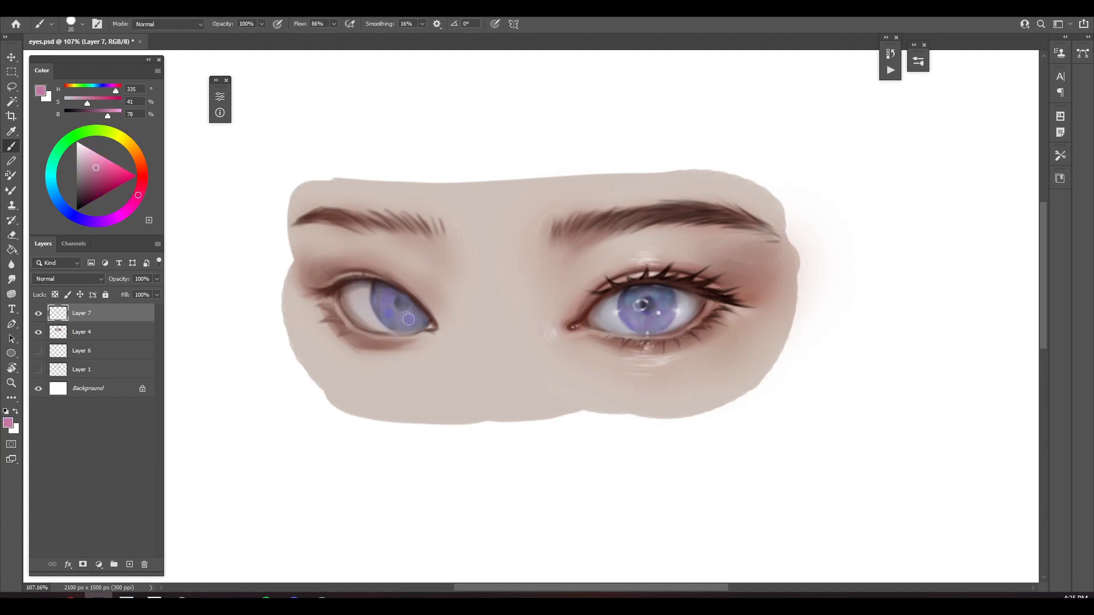
Darken the left pupil with deep violet (H 260, S 23, B 25) sampled from the finished eye's pupil, using a smaller brush
key(bracketleft)
alt+click(644, 303)
key(bracketleft)
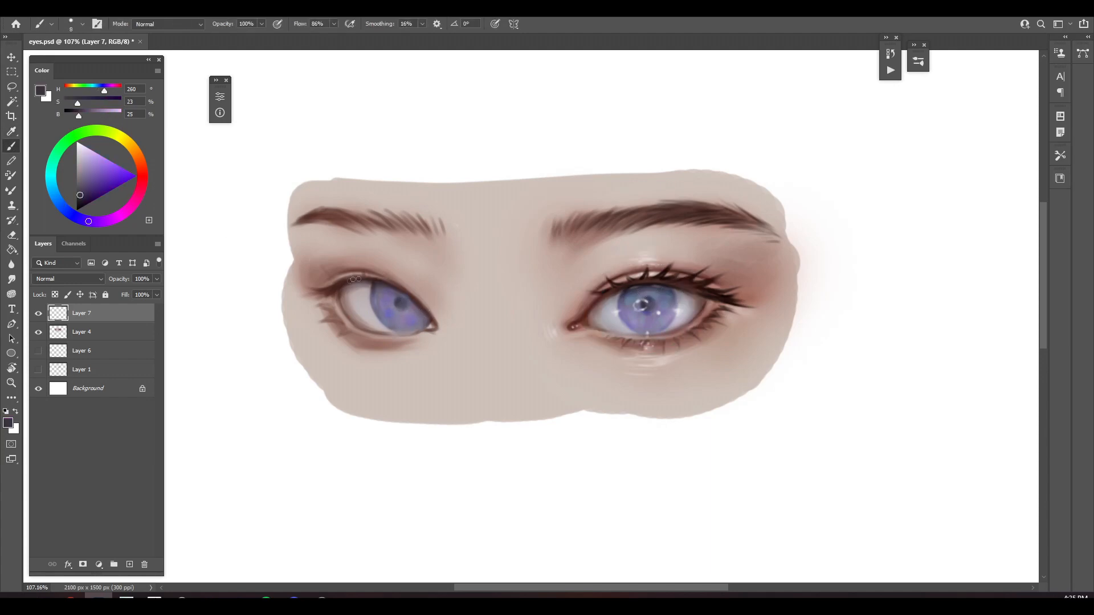
Refine the left eye's upper lid and lash line with sampled reddish brown (H 13, S 28, B 64) and near-black brown (H 7, S 74, B 9)
alt+click(367, 280)
alt+click(347, 273)
key(bracketright)
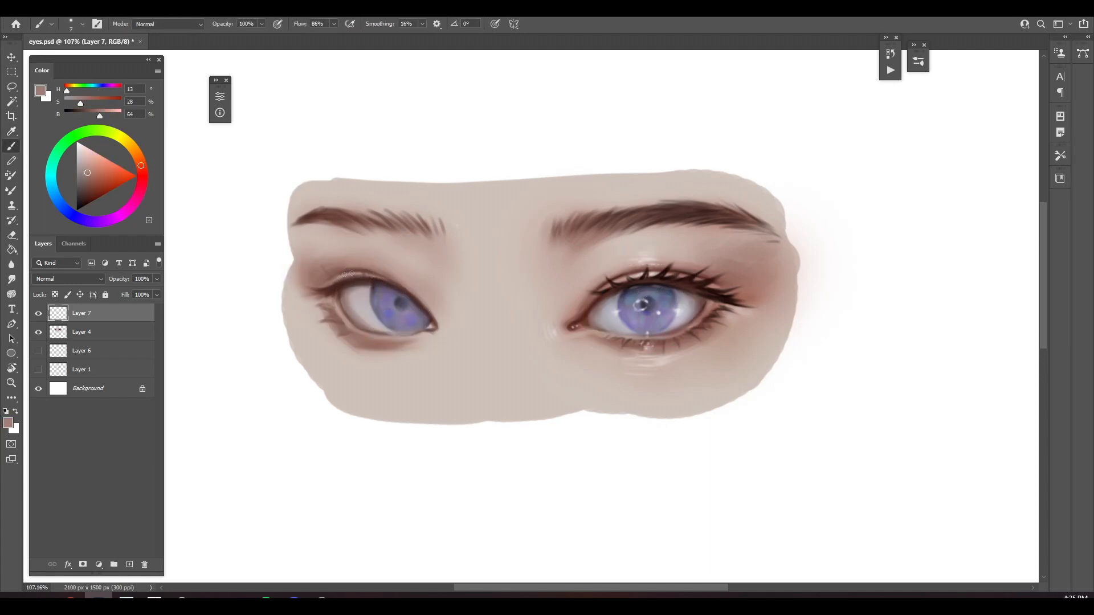
alt+click(666, 260)
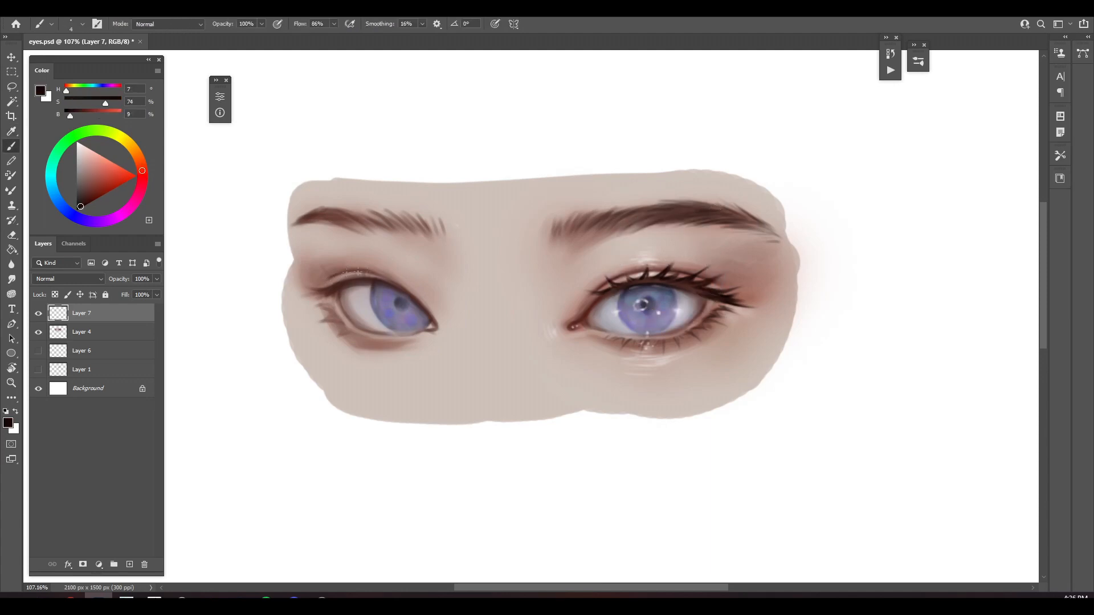
drag(380, 277, 403, 289)
alt+click(353, 279)
key(bracketright)
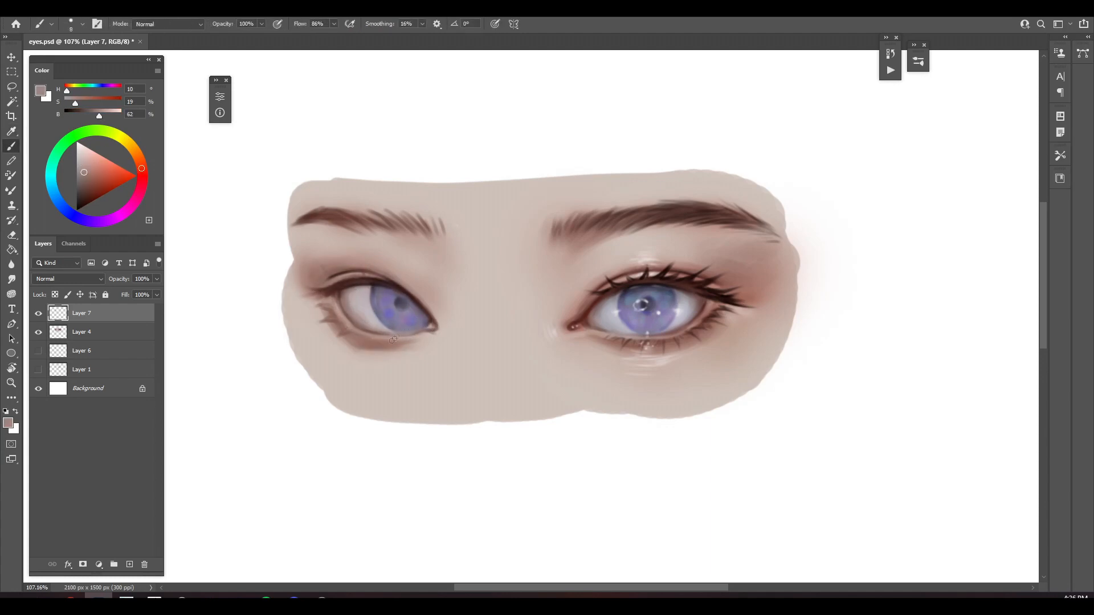
Set Layer 7 to Multiply and darken the left eyebrow with fine hair strokes in dark brown (H 10, S 60, B 23)
click(101, 279)
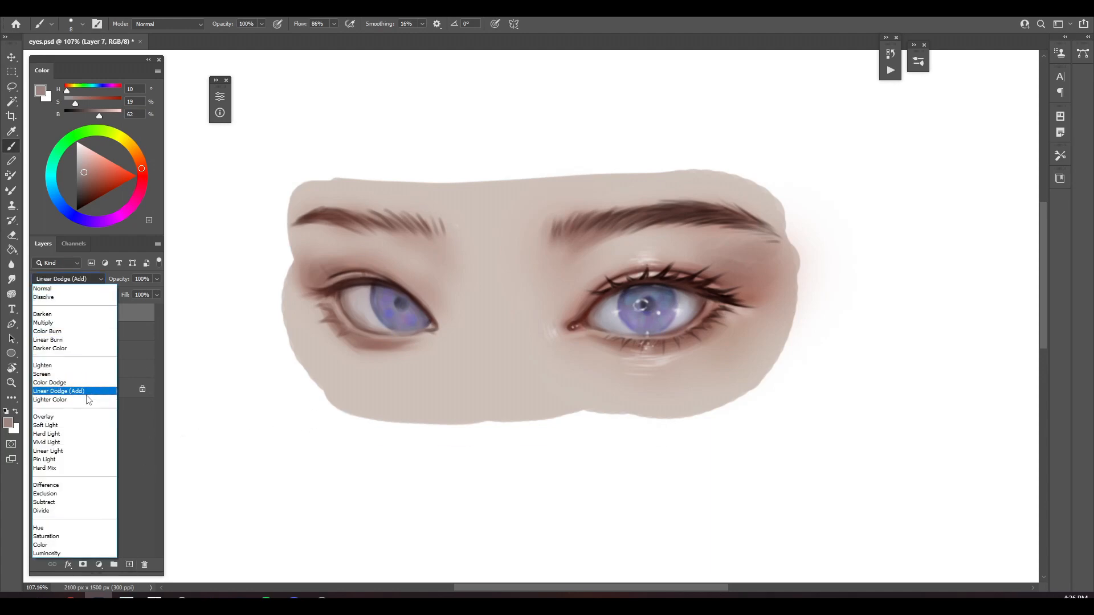
click(51, 312)
click(85, 199)
key(bracketleft)
key(bracketleft)
key(bracketleft)
key(bracketleft)
mouse_move(296, 223)
mouse_down()
mouse_move(341, 215)
mouse_move(366, 231)
mouse_up()
key(bracketright)
mouse_move(346, 215)
mouse_down()
mouse_move(322, 209)
mouse_move(400, 225)
mouse_up()
drag(389, 214, 425, 236)
Draw dark brown upper lashes from the left eye's outer corner along the upper lid, using a smaller brush
mouse_move(333, 278)
mouse_down()
mouse_move(390, 284)
mouse_move(354, 273)
mouse_move(373, 274)
mouse_move(327, 314)
mouse_move(338, 286)
mouse_move(300, 286)
mouse_up()
key(e)
key(bracketleft)
key(b)
mouse_move(334, 289)
mouse_down()
mouse_move(301, 287)
mouse_move(317, 292)
mouse_up()
mouse_move(353, 279)
mouse_down()
mouse_move(320, 285)
mouse_move(310, 272)
mouse_move(333, 270)
mouse_up()
key(bracketleft)
drag(364, 280, 343, 267)
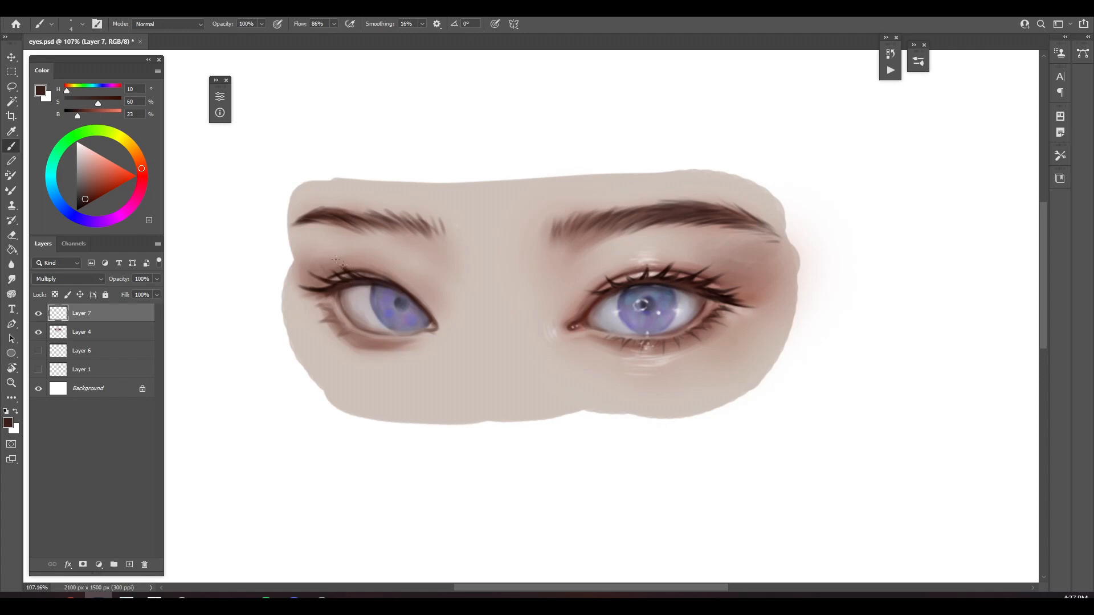
Draw short dark brown lower lashes along the left eye's lower lid, cleaning up stray marks with the Eraser
key(e)
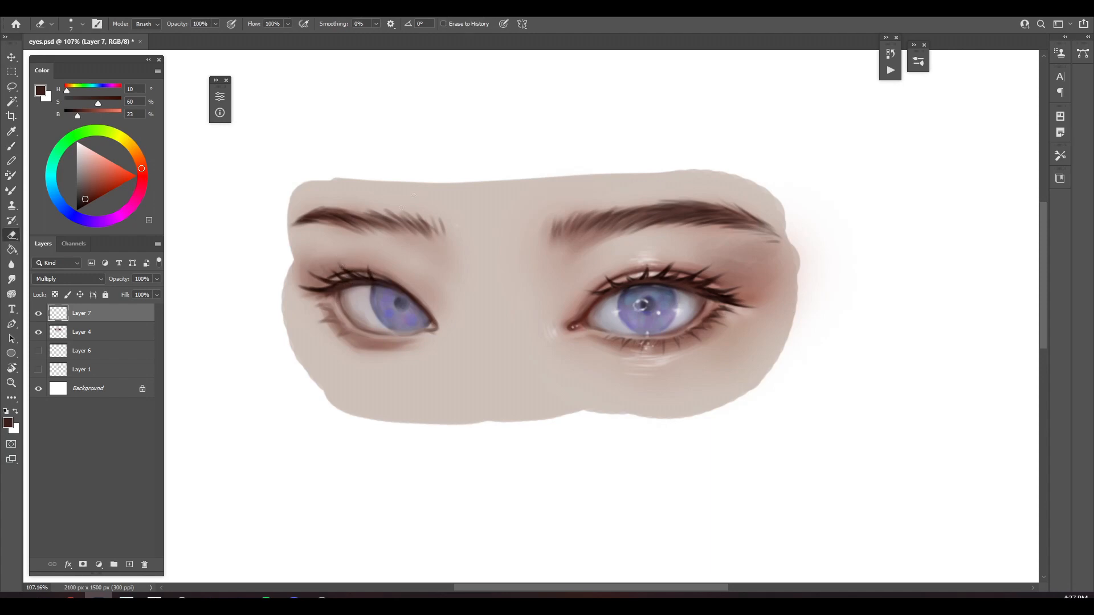
key(b)
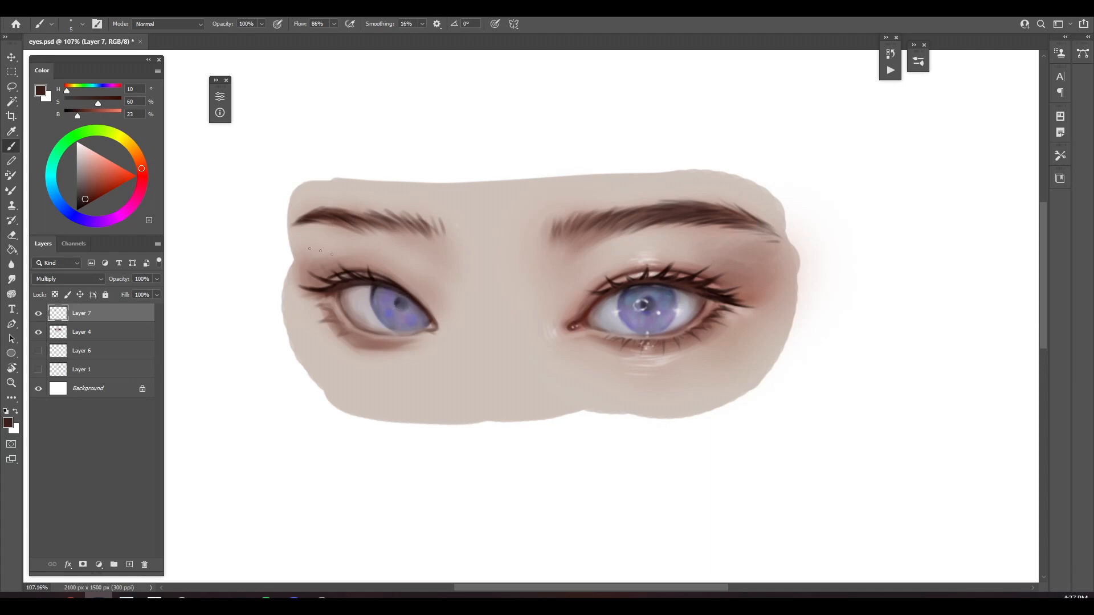
mouse_move(327, 292)
mouse_down()
mouse_move(293, 305)
mouse_move(314, 326)
mouse_move(354, 338)
mouse_up()
key(e)
key(b)
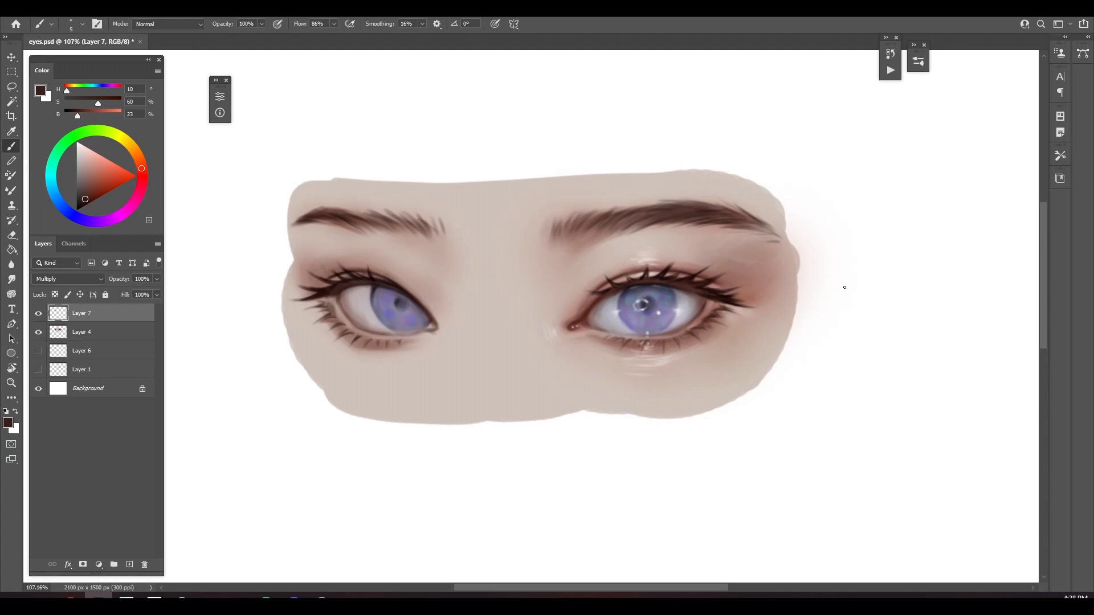
Clean up the lashes at the left eye's outer corner and add finer strokes to the upper and lower lashes
key(e)
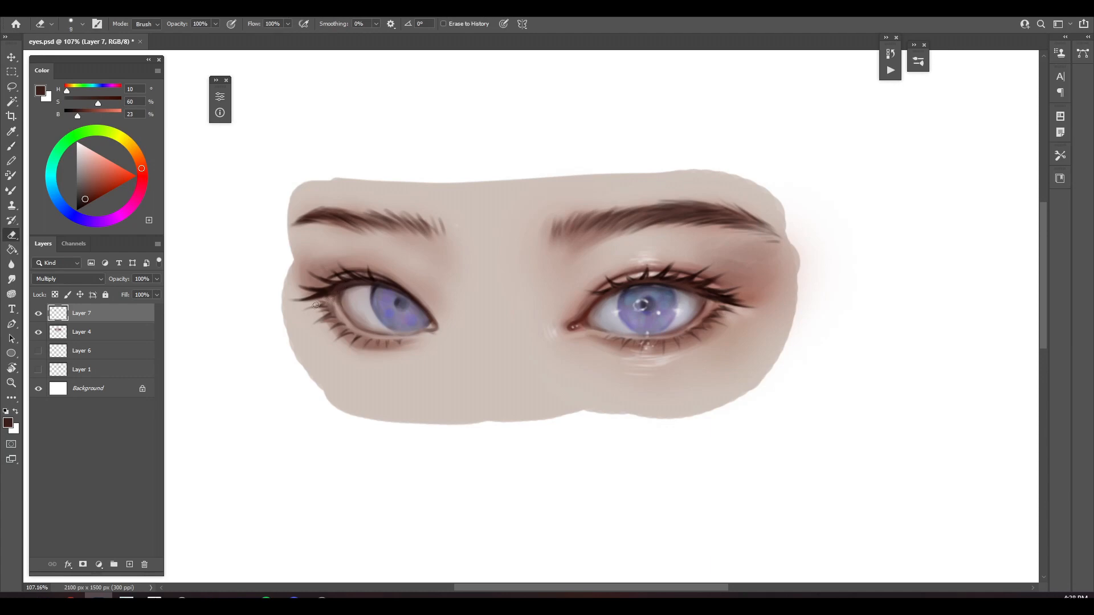
key(b)
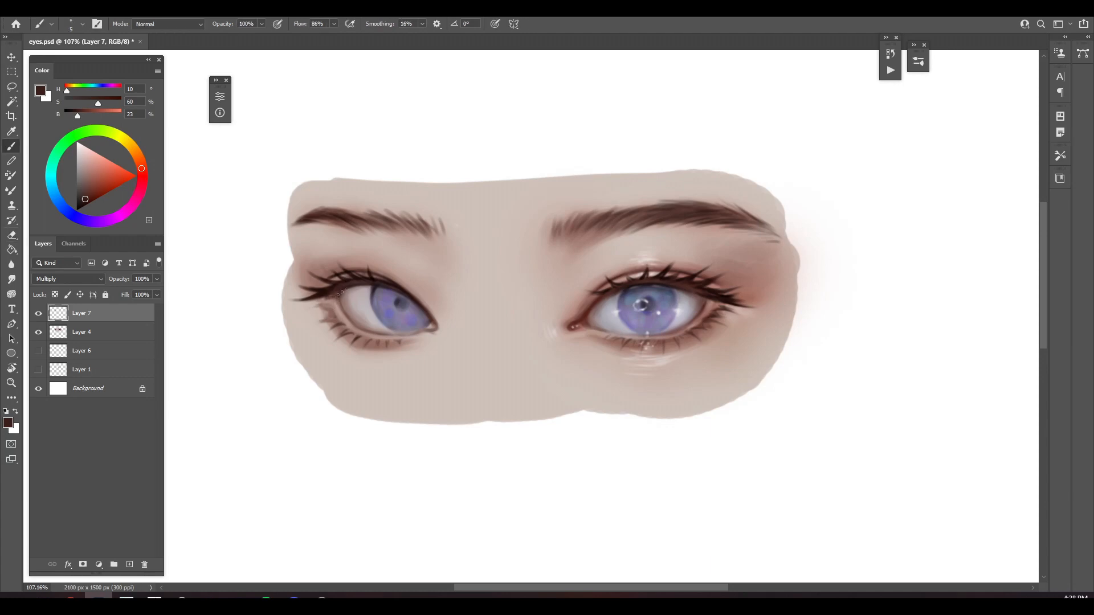
key([)
mouse_move(336, 317)
mouse_down()
mouse_move(312, 325)
mouse_move(312, 310)
mouse_move(343, 323)
mouse_up()
drag(321, 279, 324, 286)
Add fine hairs at both ends of the left eyebrow and merge Layer 7 down into Layer 4
drag(397, 235, 412, 224)
drag(288, 233, 301, 228)
drag(289, 230, 359, 225)
drag(410, 239, 381, 232)
drag(428, 244, 417, 232)
key(ctrl+e)
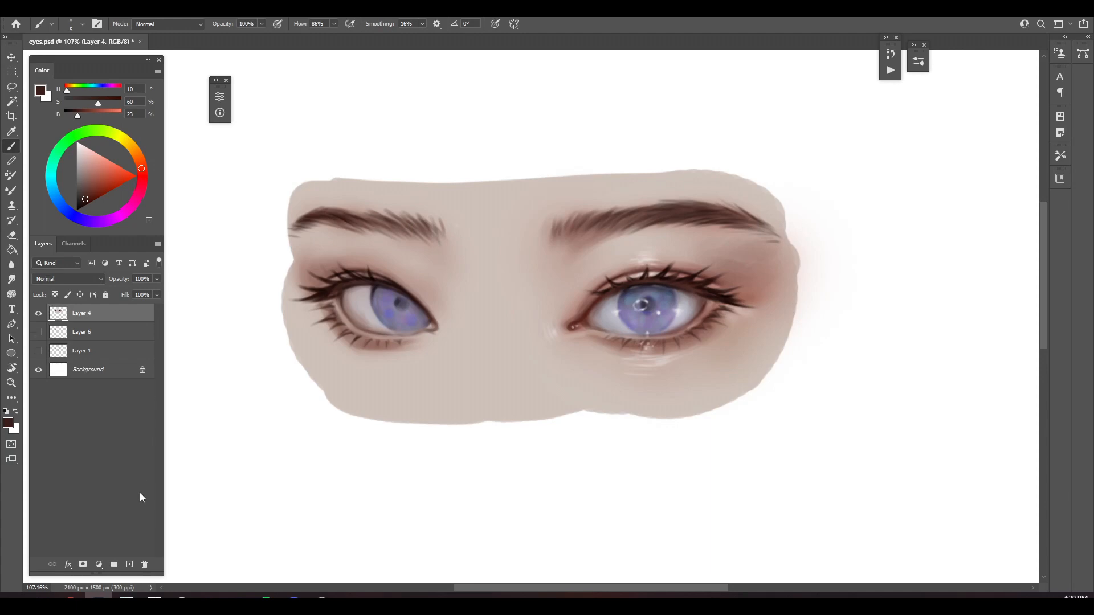
Add a new layer above Layer 4 and set its blending mode to Screen
click(130, 564)
click(99, 279)
click(71, 375)
Brighten the left iris with a soft glow in light violet (H 248, S 41, B 80) using the Airbrush brush
drag(140, 194, 79, 218)
click(96, 167)
right_click(498, 112)
click(720, 309)
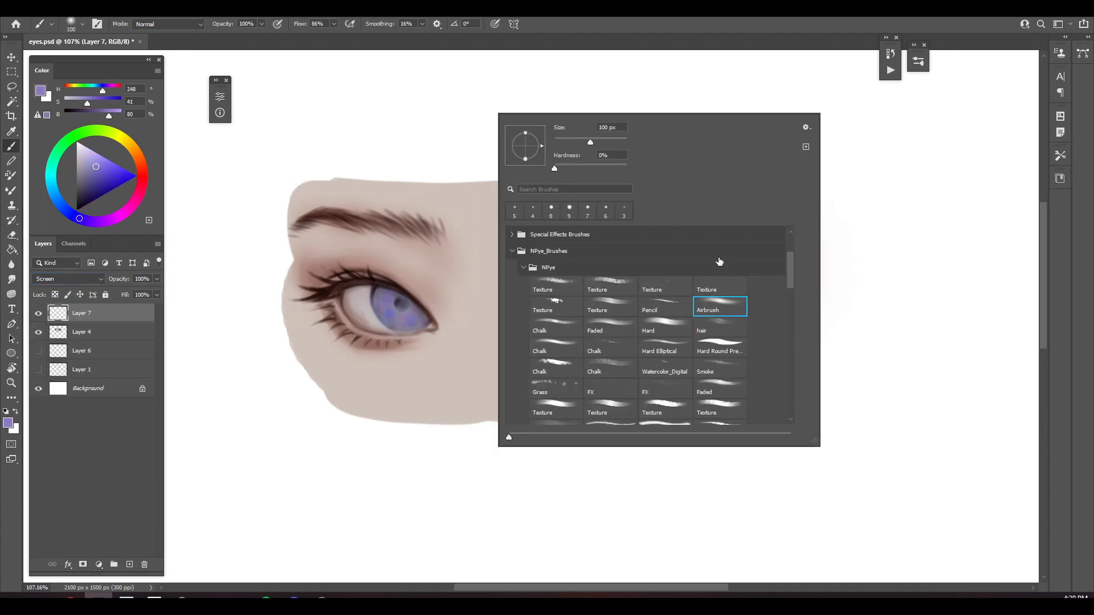
click(494, 186)
mouse_move(393, 314)
mouse_down()
mouse_move(410, 320)
mouse_move(385, 300)
mouse_up()
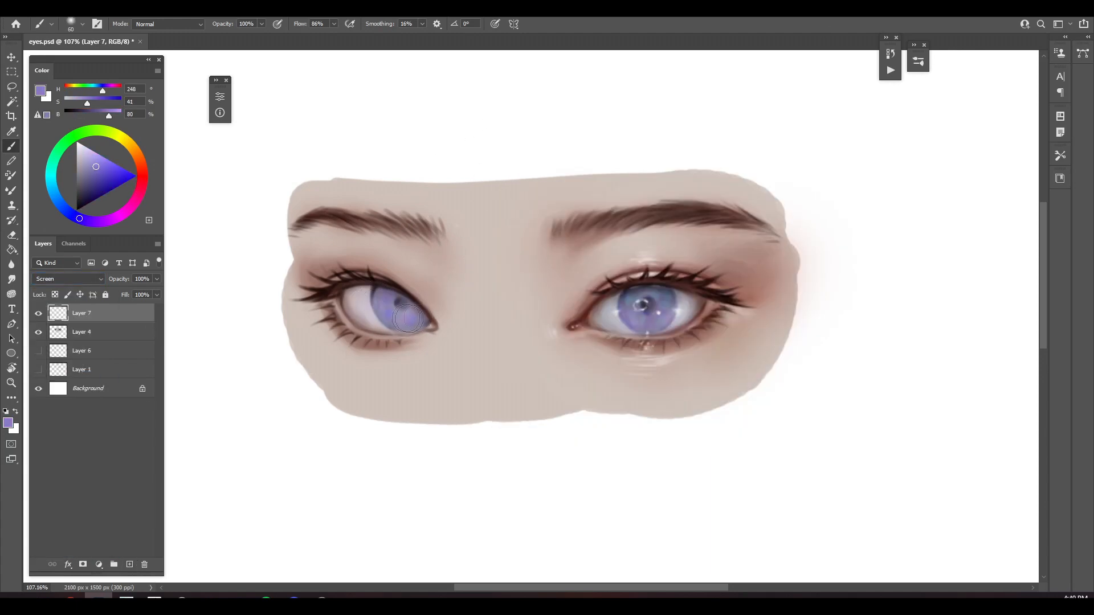
key(bracketleft)
key(bracketleft)
Add a new Normal layer and paint near-white (H 248, S 3, B 100) highlights on the left pupil, iris, inner corner and lower lid
click(130, 564)
click(78, 142)
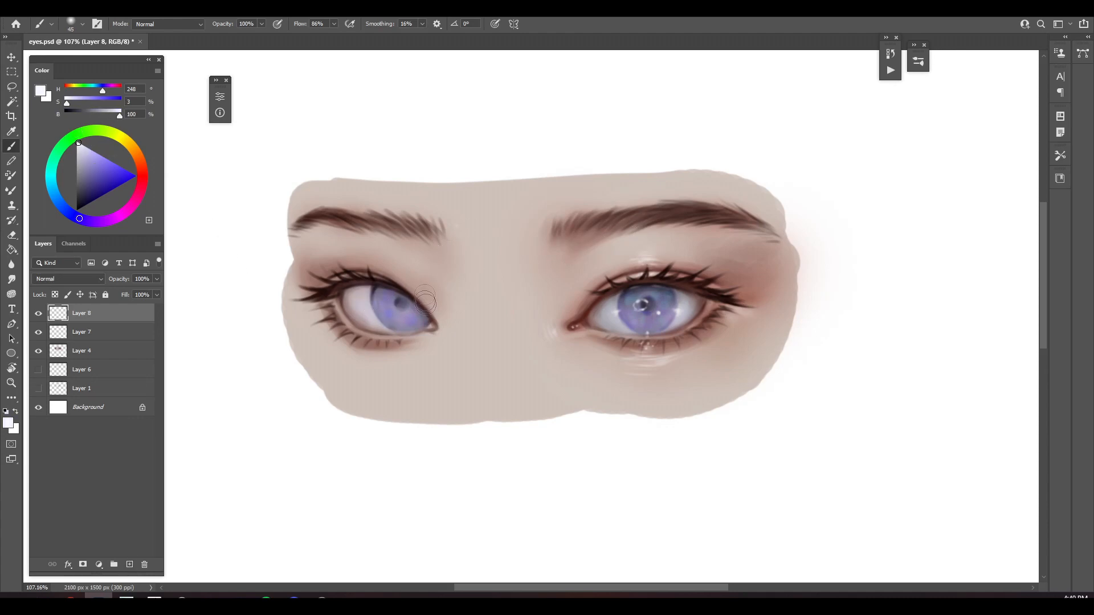
key(bracketleft)
key(bracketleft)
key(bracketleft)
key(bracketleft)
key(bracketleft)
key(bracketleft)
key(bracketleft)
key(bracketleft)
key(bracketleft)
key(bracketleft)
key(bracketleft)
drag(407, 302, 399, 312)
key(bracketright)
key(bracketright)
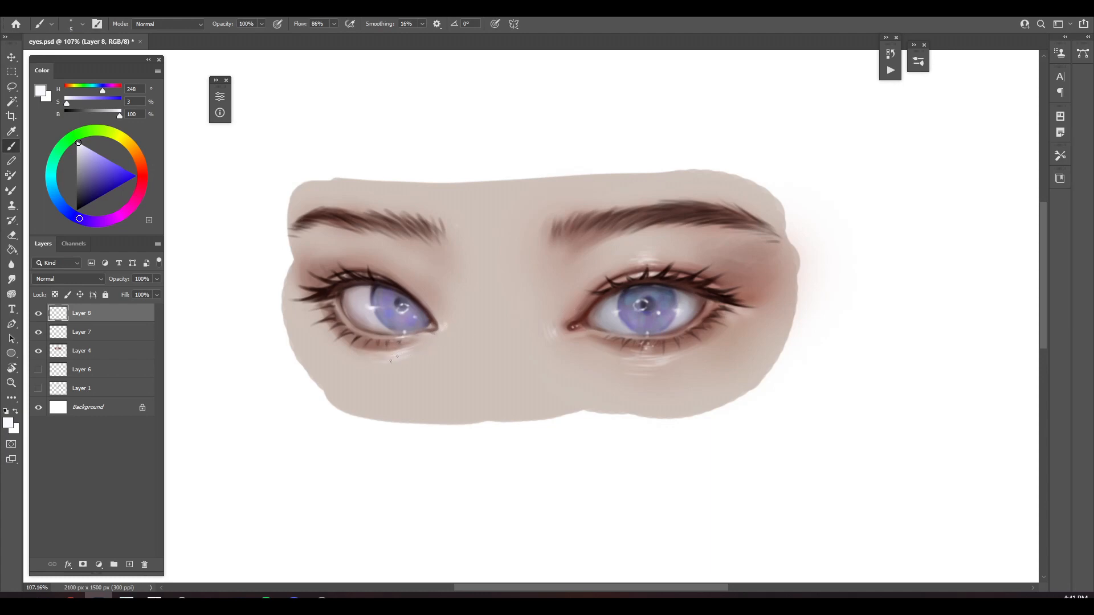
Deepen the shadow across the upper part of the left iris with sampled dark purple (H 300, S 24, B 16)
alt+click(392, 285)
key(bracketright)
key(bracketright)
key(bracketright)
key(bracketright)
key(bracketright)
mouse_move(376, 289)
mouse_down()
mouse_move(398, 299)
mouse_move(380, 297)
mouse_move(406, 293)
mouse_move(429, 318)
mouse_move(377, 293)
mouse_move(408, 299)
mouse_up()
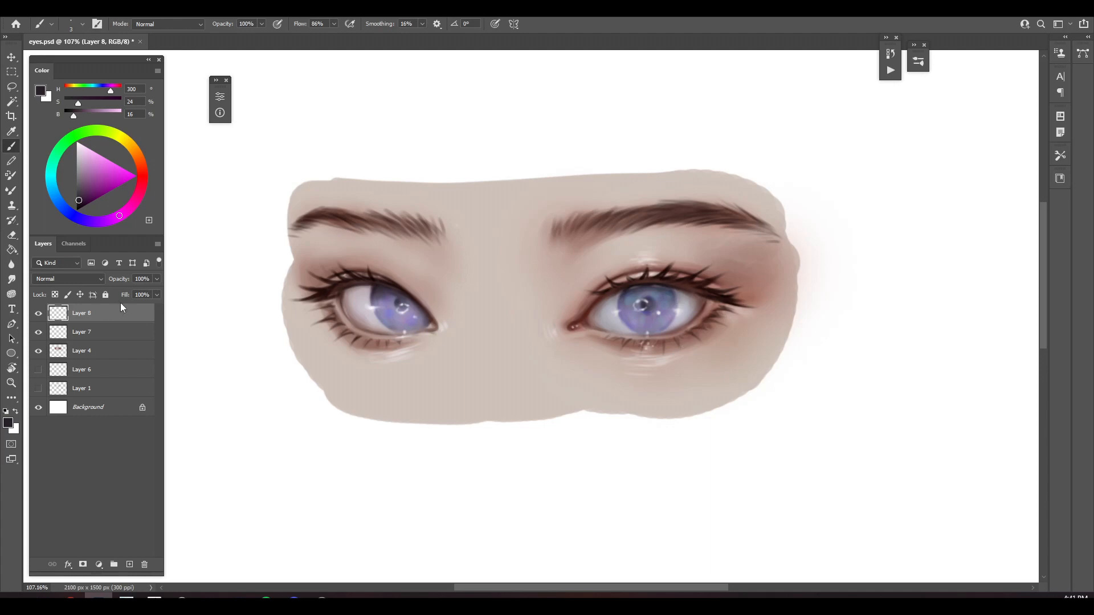
Lasso part of the left eye's highlights on Layer 8, adjust it with Free Transform, and deselect
key(l)
key(ctrl+t)
drag(395, 304, 369, 359)
key(Return)
key(ctrl+d)
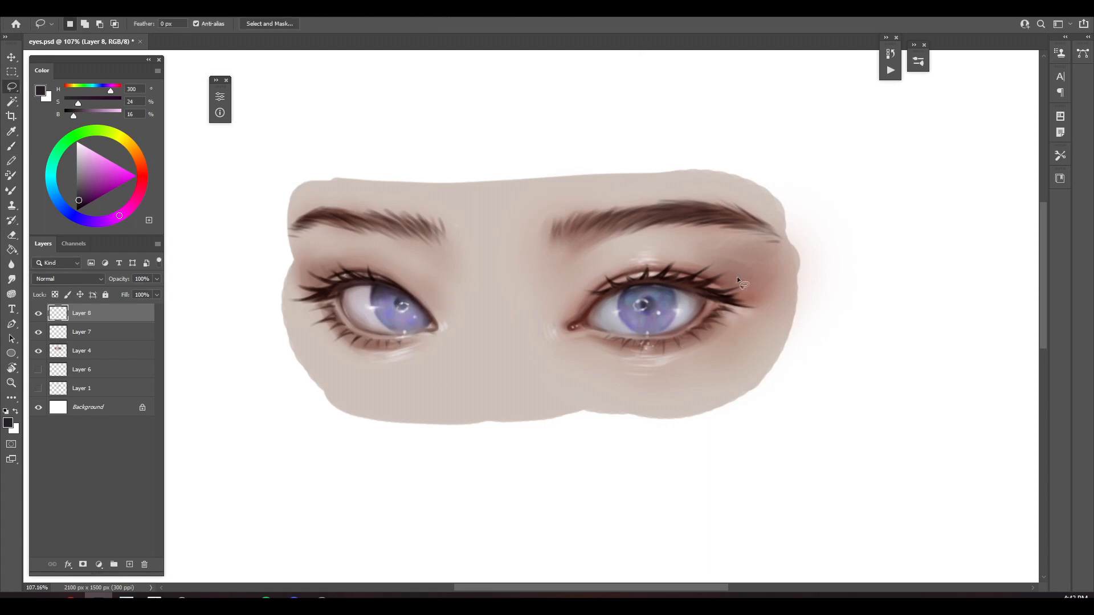
Paint a soft light pink-violet (H 300, S 25, B 80) glow over the left iris's outer edge on the Screen-mode Layer 7
key(b)
click(91, 333)
click(88, 163)
key(bracketright)
key(bracketright)
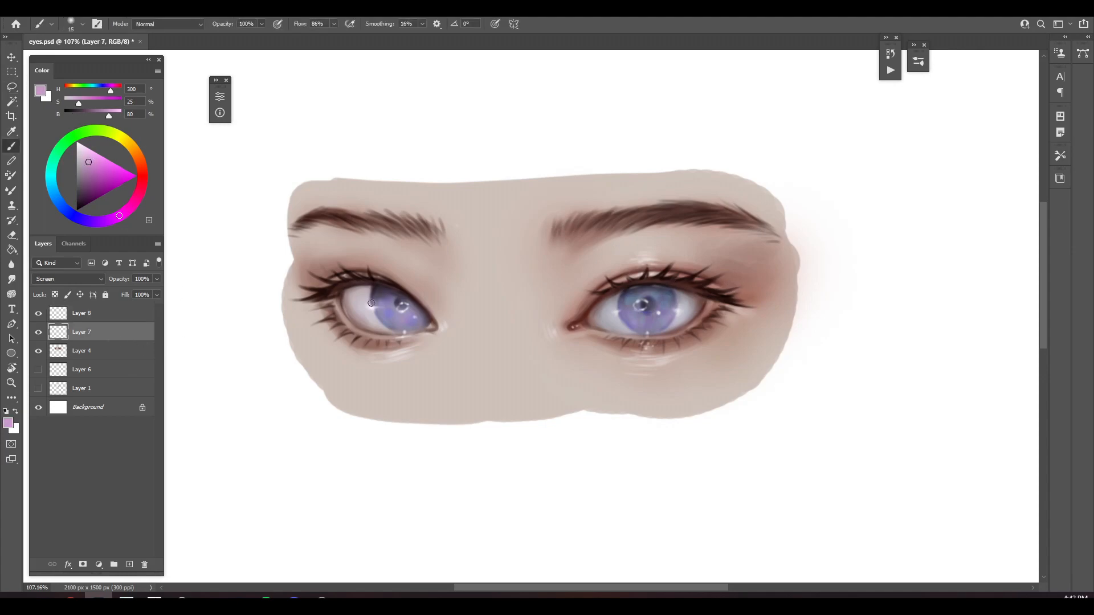
drag(377, 307, 389, 326)
key(bracketleft)
key(bracketleft)
key(bracketleft)
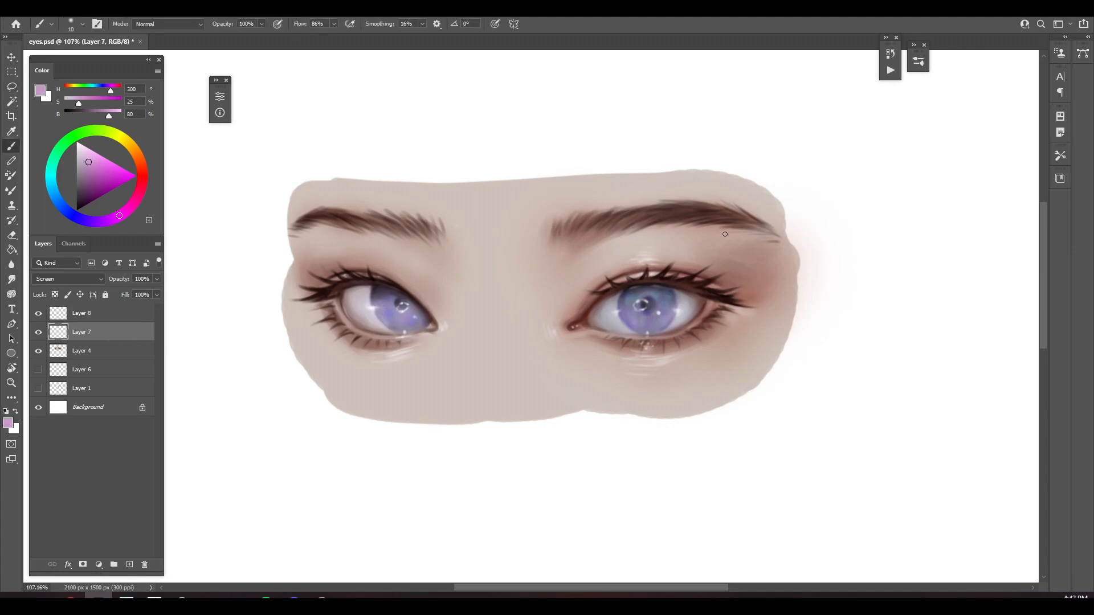